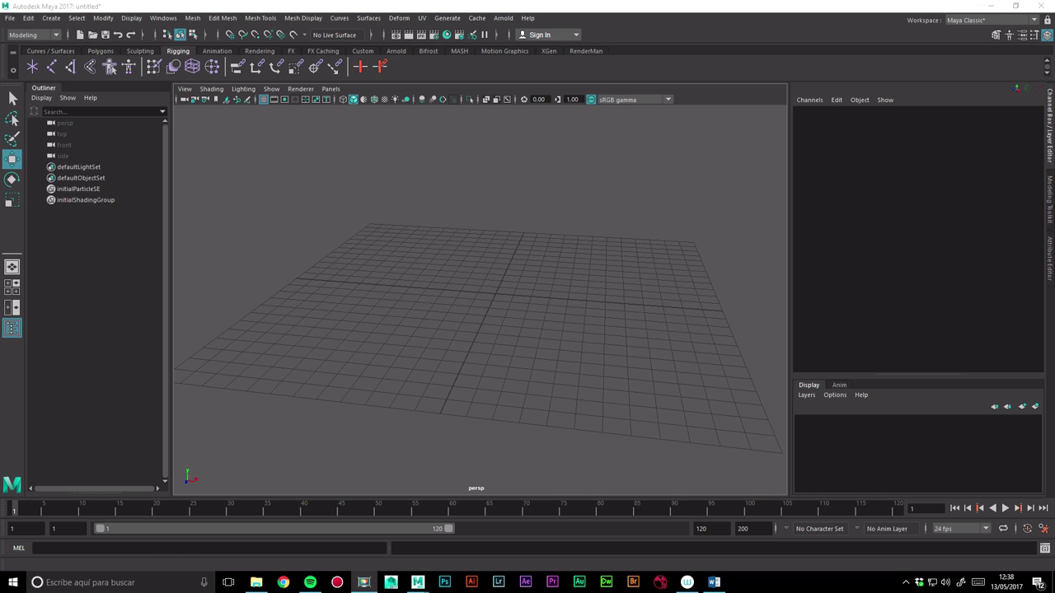
# Create a polygon sphere and rename it from pSphere1 to Esfera in the Outliner.
pyautogui.click(51, 17)
pyautogui.moveTo(84, 57)
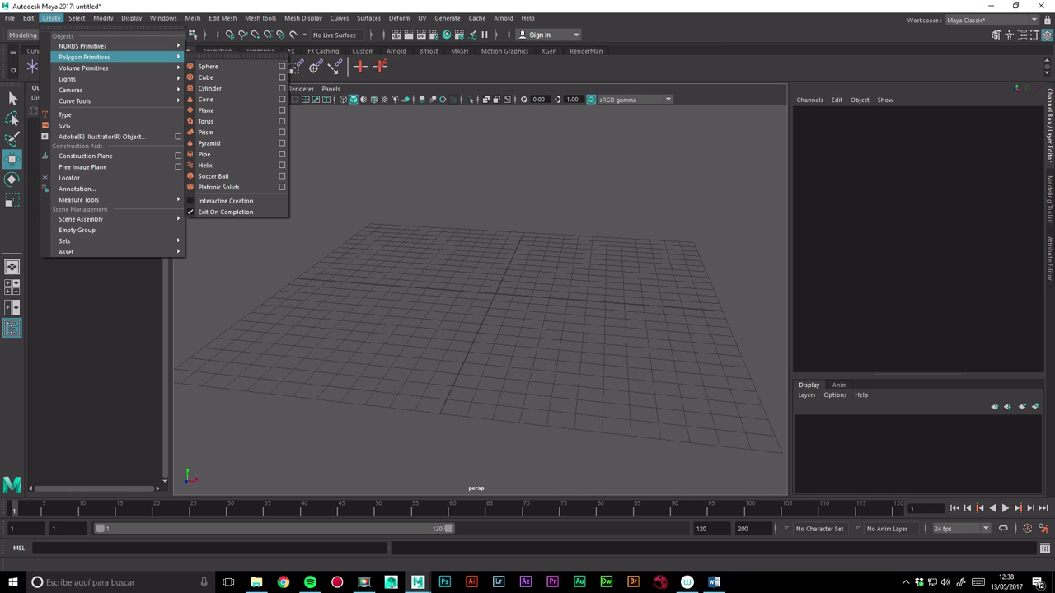
pyautogui.click(208, 66)
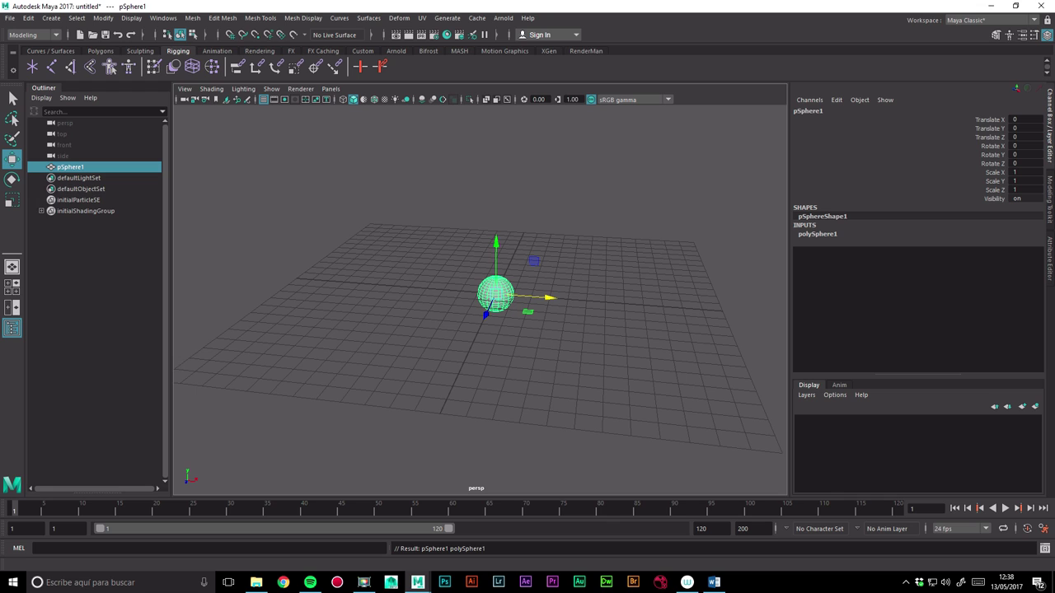
pyautogui.doubleClick(70, 167)
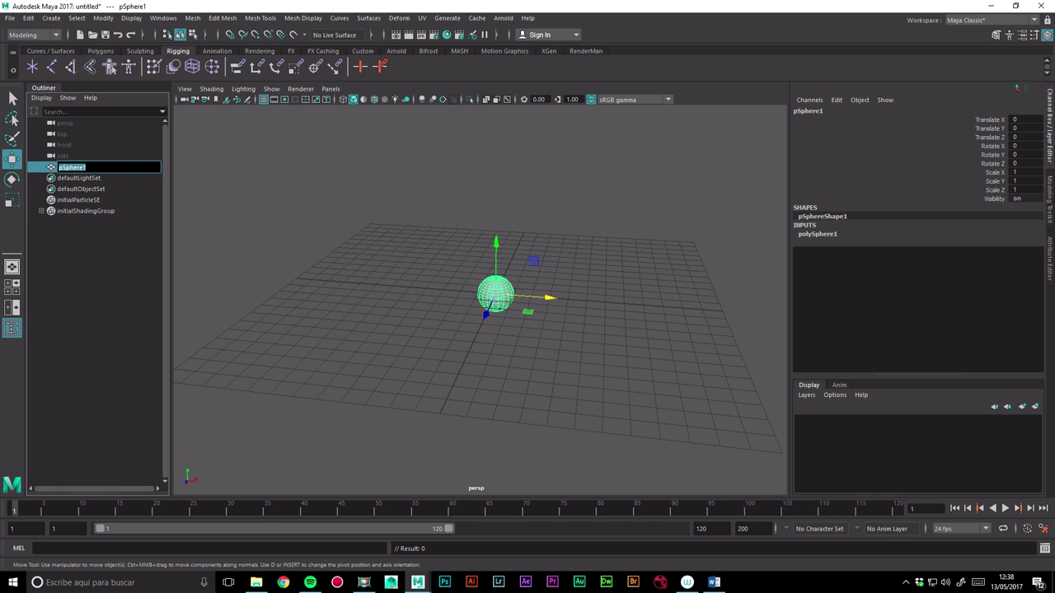
pyautogui.write('Esfera')
pyautogui.press('Return')
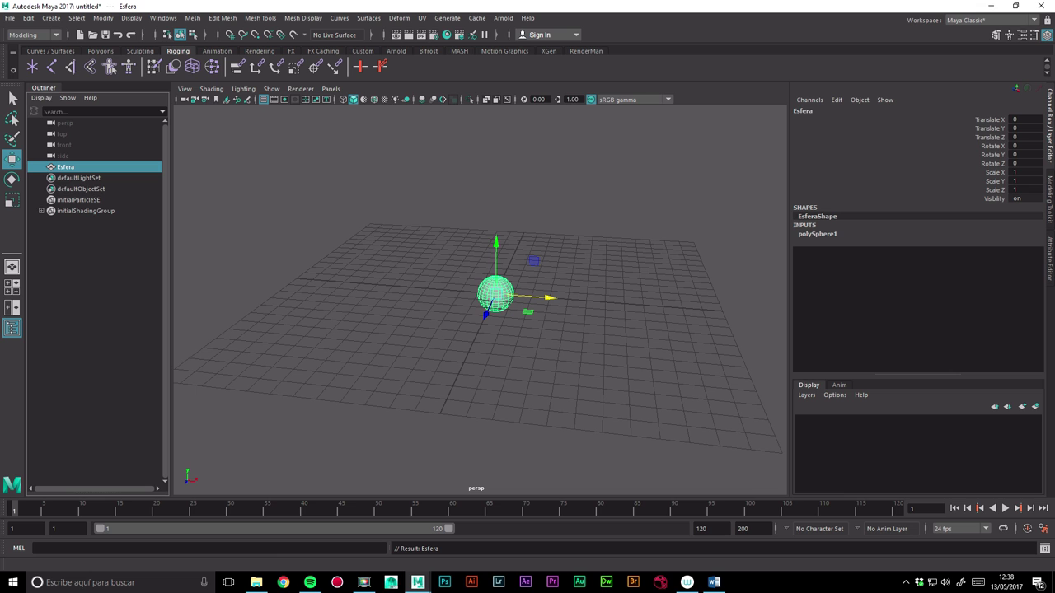
# Return to the Channel Box, then dolly in and tumble the view slightly around Esfera.
pyautogui.click(995, 35)
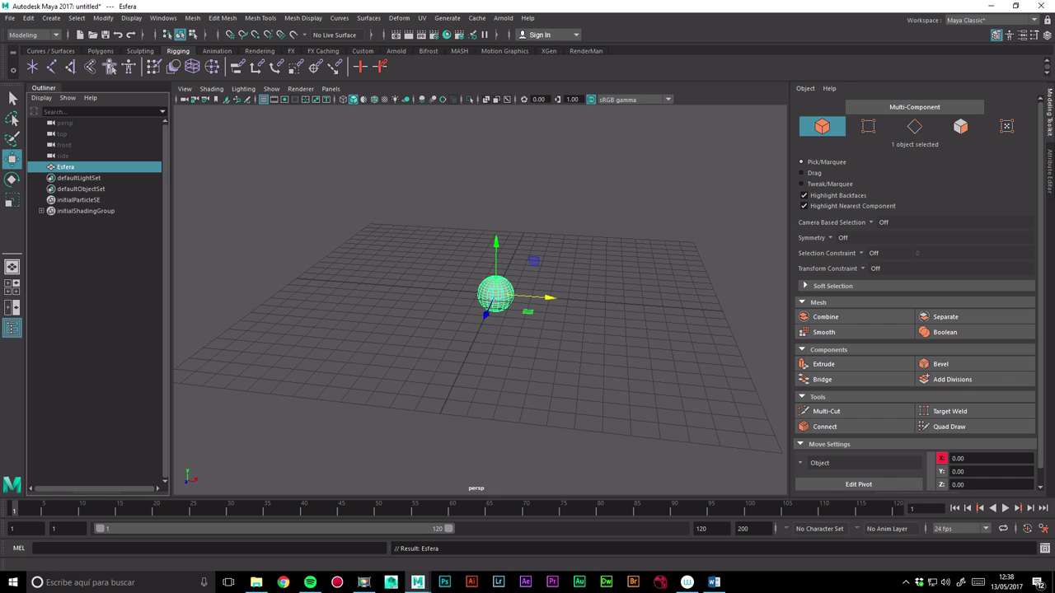
pyautogui.click(1048, 35)
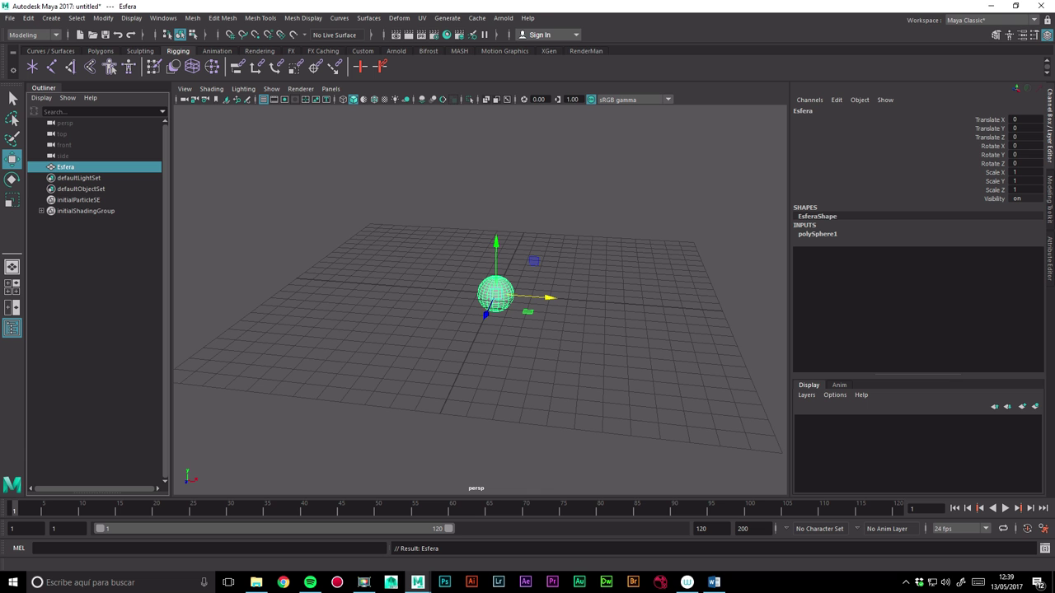
pyautogui.scroll(3, 481, 297)
pyautogui.scroll(3, 480, 297)
pyautogui.keyDown('alt'); pyautogui.moveTo(494, 329); pyautogui.dragTo(483, 330); pyautogui.keyUp('alt')
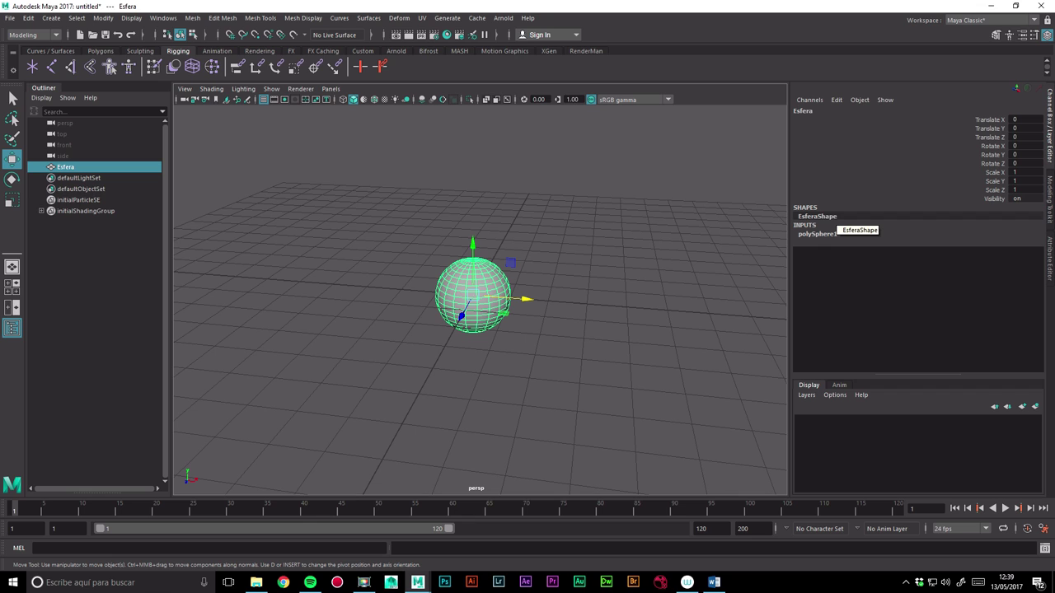
# Select EsferaShape and expand polySphere1 to show radius 1 and 20 axis/height subdivisions.
pyautogui.doubleClick(828, 217)
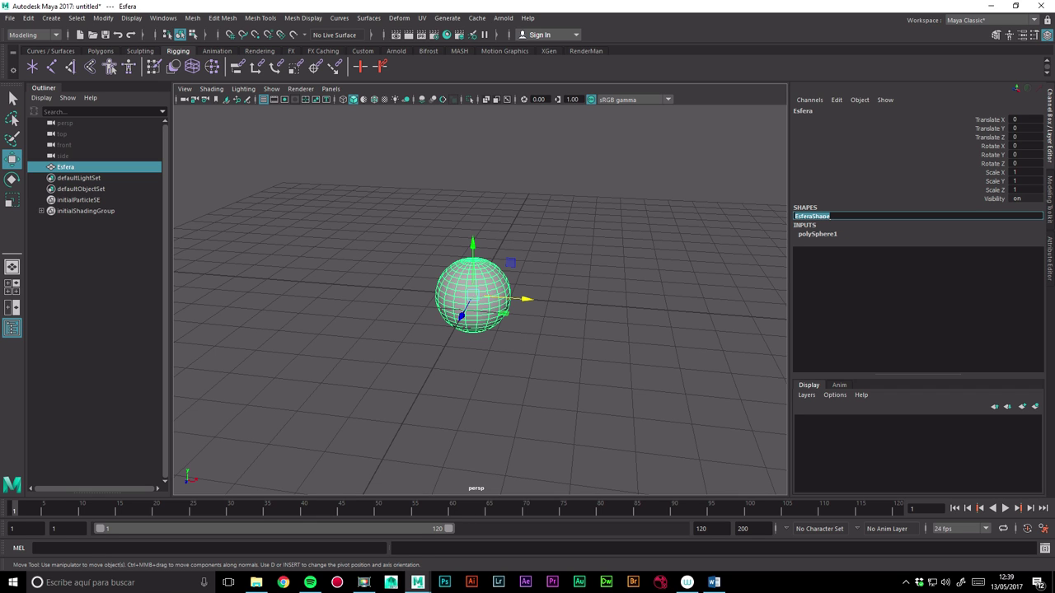
pyautogui.click(818, 234)
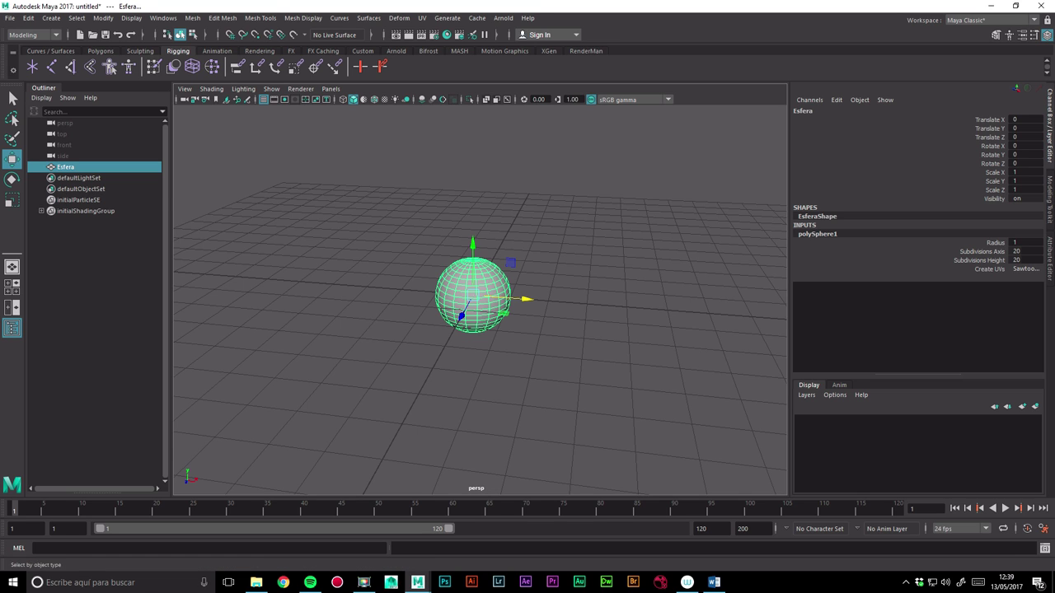
pyautogui.click(163, 18)
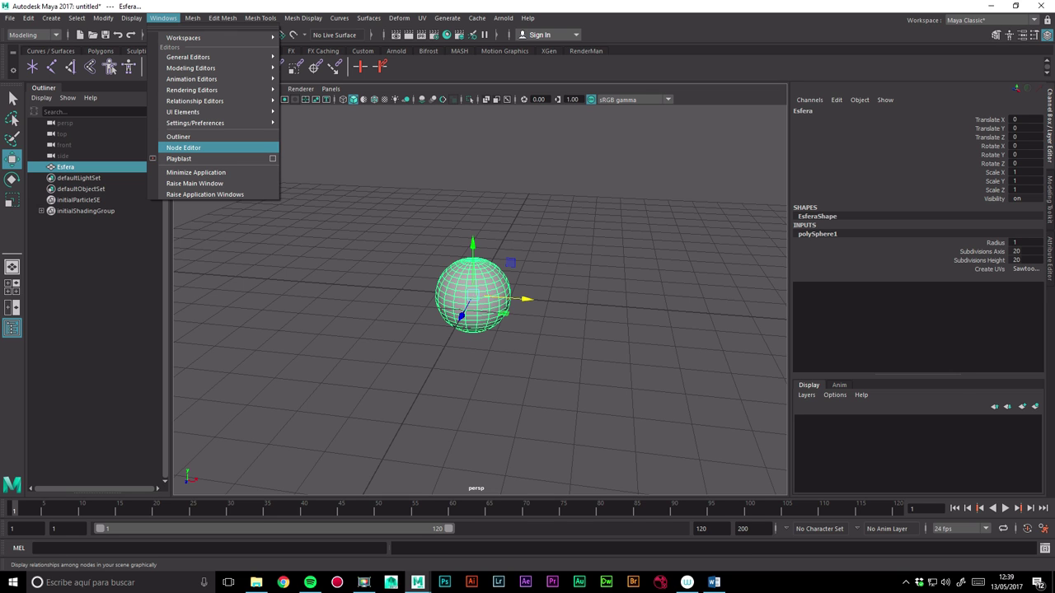
# Open the Node Editor, clear the graph and add the sphere's selected nodes.
pyautogui.click(183, 148)
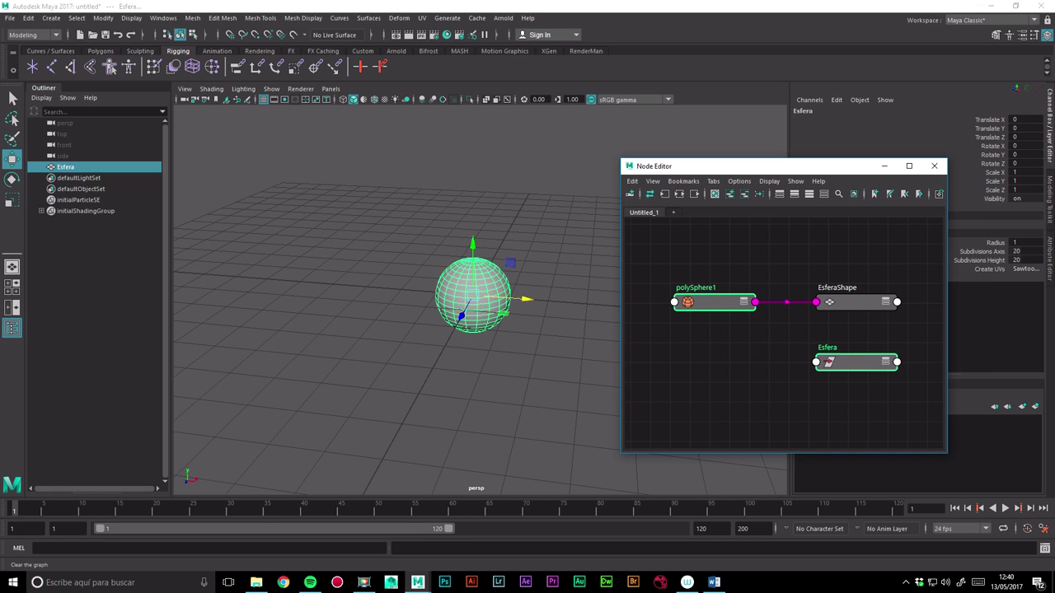
pyautogui.click(715, 194)
pyautogui.moveTo(742, 165); pyautogui.dragTo(702, 185)
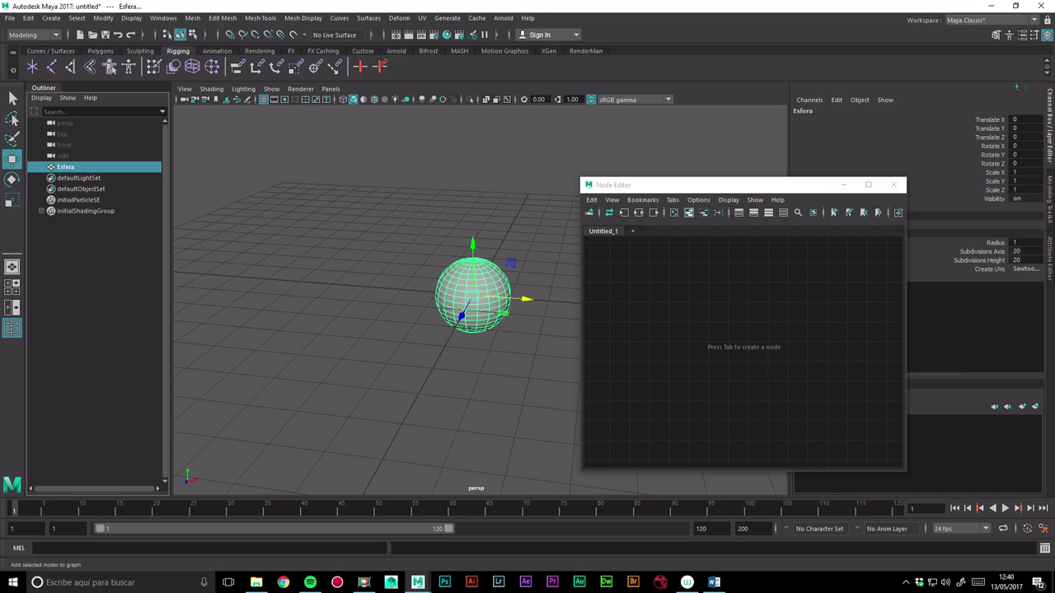
pyautogui.click(689, 213)
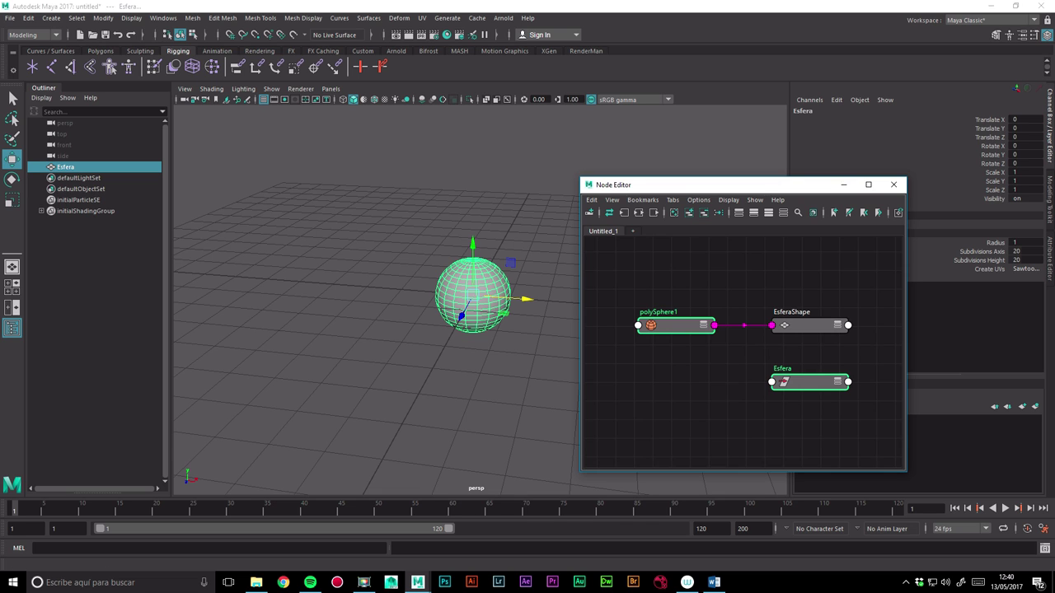
# Rearrange the Esfera and EsferaShape nodes and move the Node Editor window left.
pyautogui.moveTo(807, 324); pyautogui.dragTo(804, 297)
pyautogui.moveTo(808, 389)
pyautogui.mouseDown()
pyautogui.moveTo(805, 271)
pyautogui.moveTo(812, 377)
pyautogui.mouseUp()
pyautogui.click(804, 296)
pyautogui.click(803, 271)
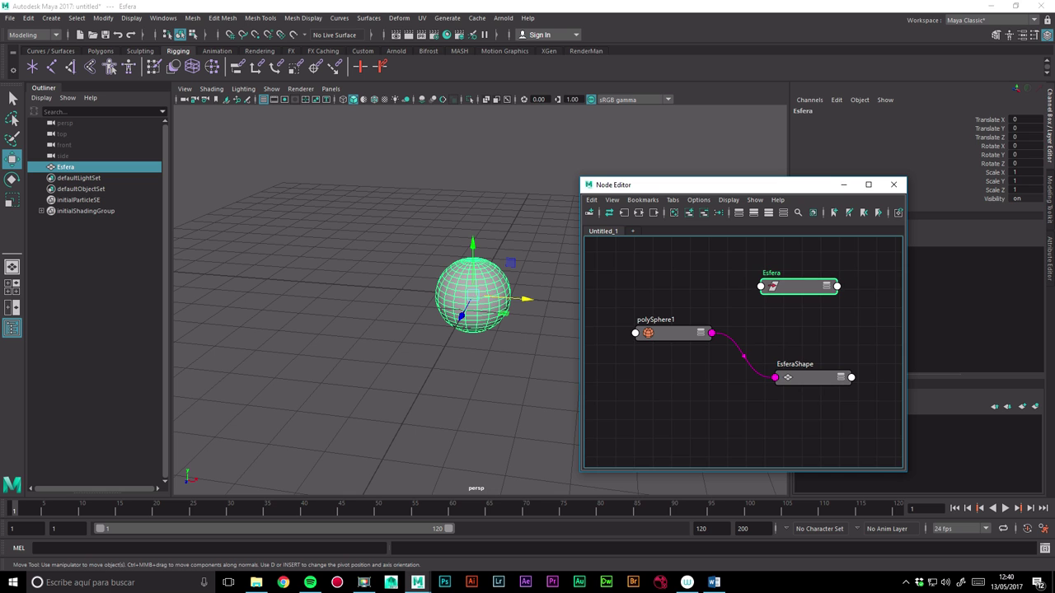
pyautogui.moveTo(708, 185)
pyautogui.mouseDown()
pyautogui.moveTo(494, 189)
pyautogui.moveTo(440, 179)
pyautogui.mouseUp()
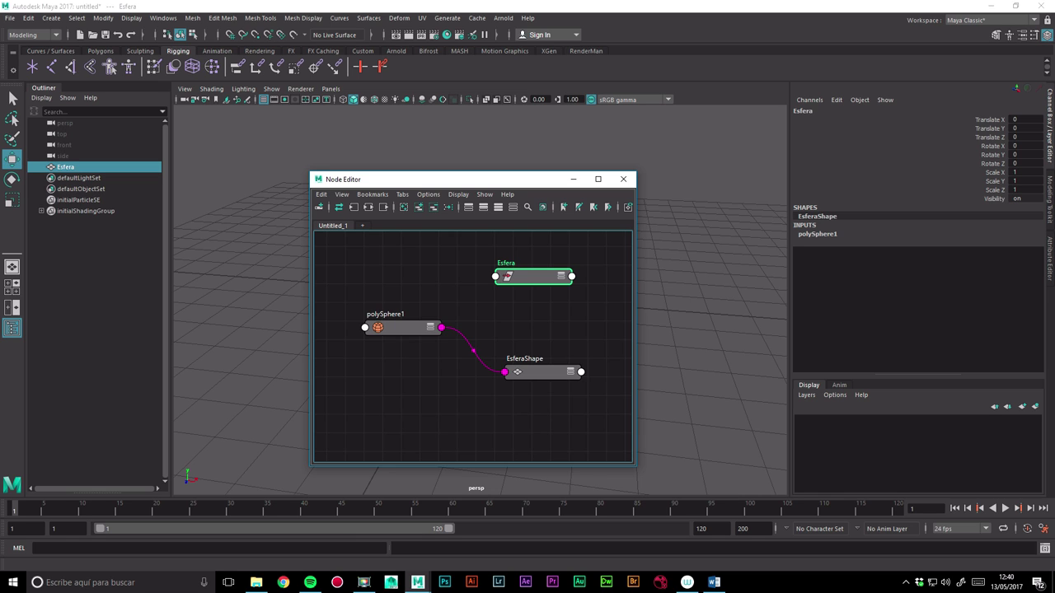
pyautogui.moveTo(535, 372); pyautogui.dragTo(526, 364)
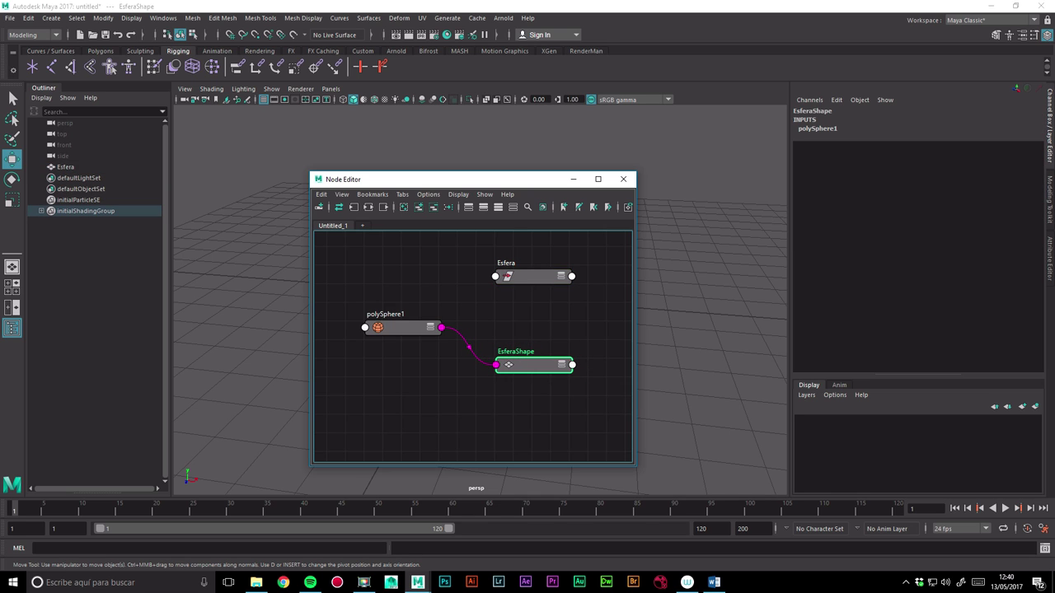
# Show polySphere1 attributes, move the Node Editor off the sphere, and reselect Esfera.
pyautogui.click(817, 128)
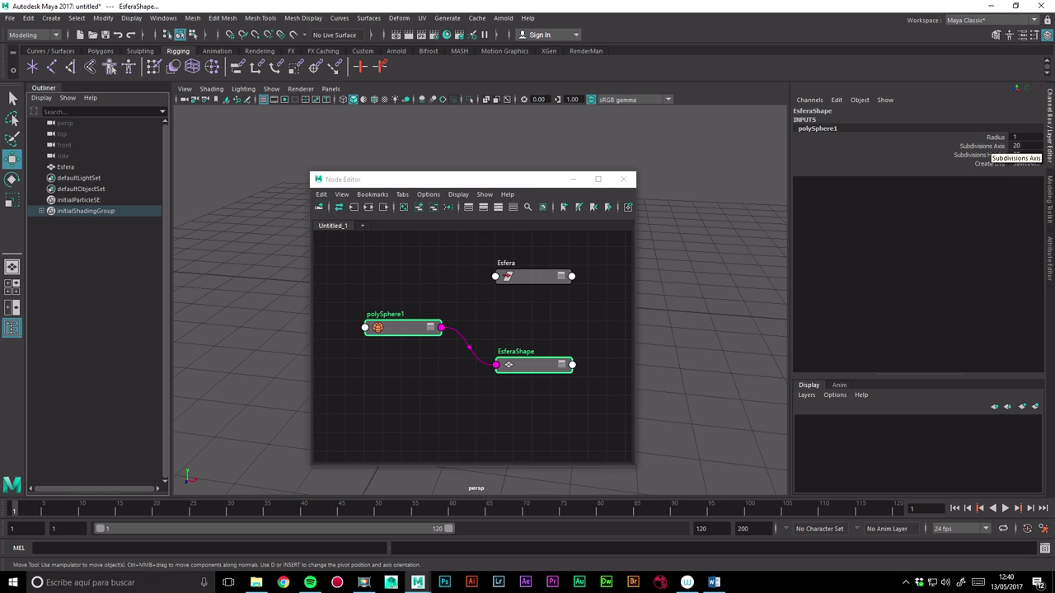
pyautogui.moveTo(536, 179); pyautogui.dragTo(786, 187)
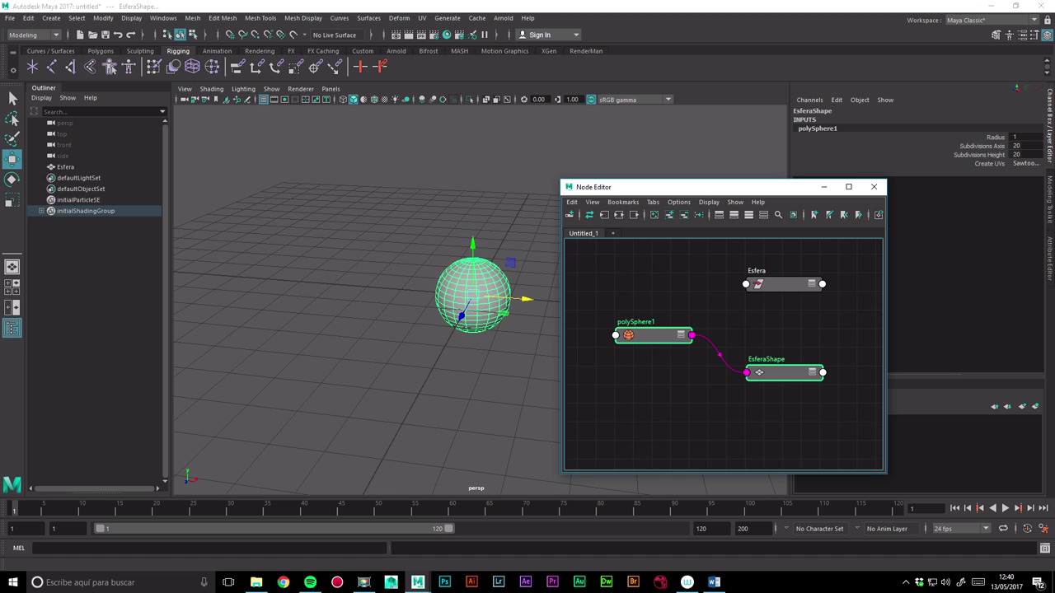
pyautogui.moveTo(786, 187); pyautogui.dragTo(775, 187)
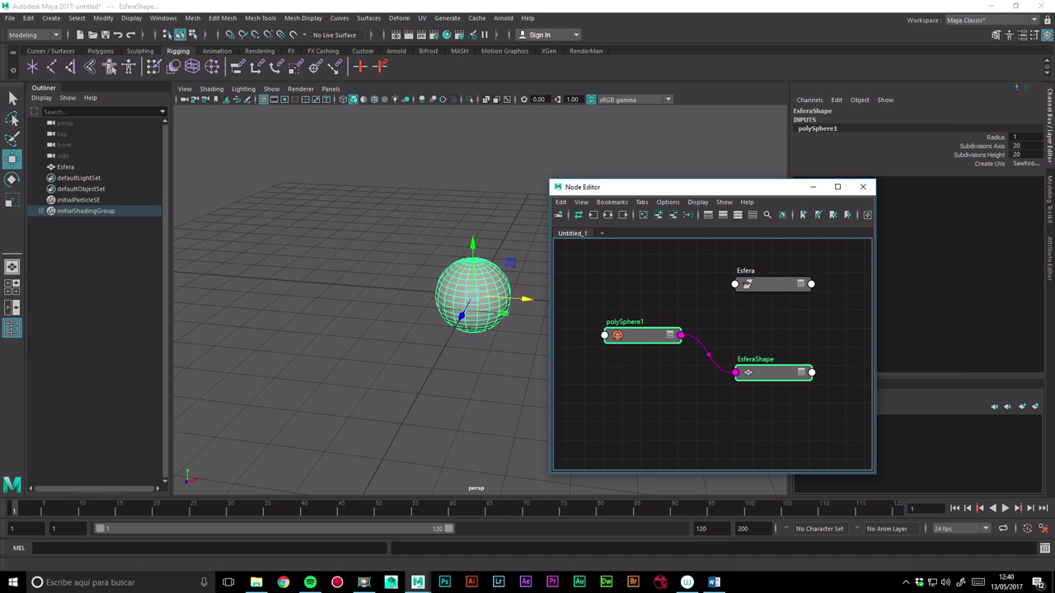
pyautogui.click(65, 167)
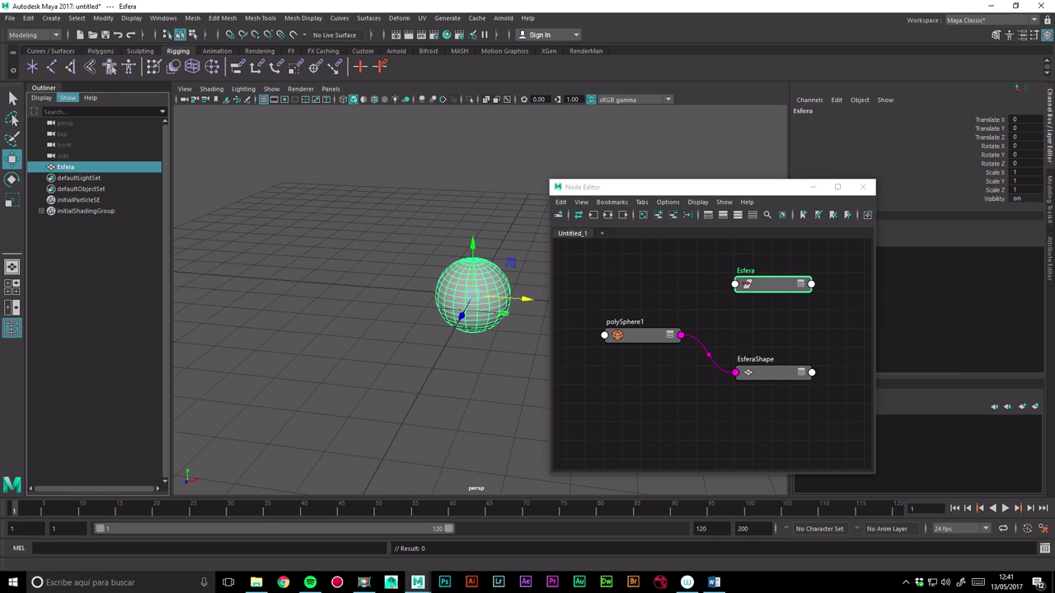
# Display shape nodes in the Outliner and expand Esfera to select EsferaShape.
pyautogui.click(42, 98)
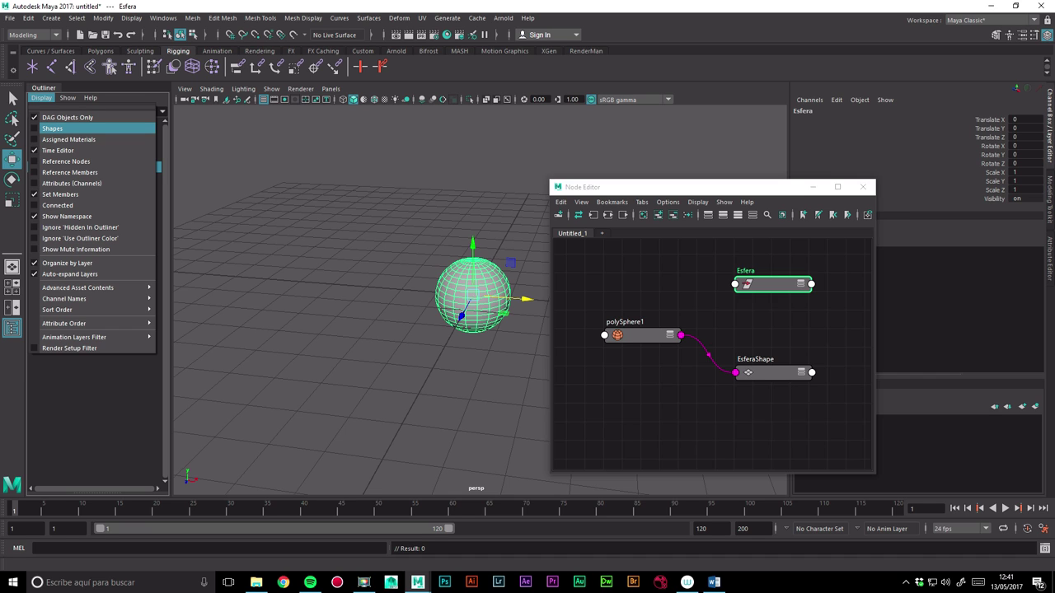
pyautogui.click(52, 129)
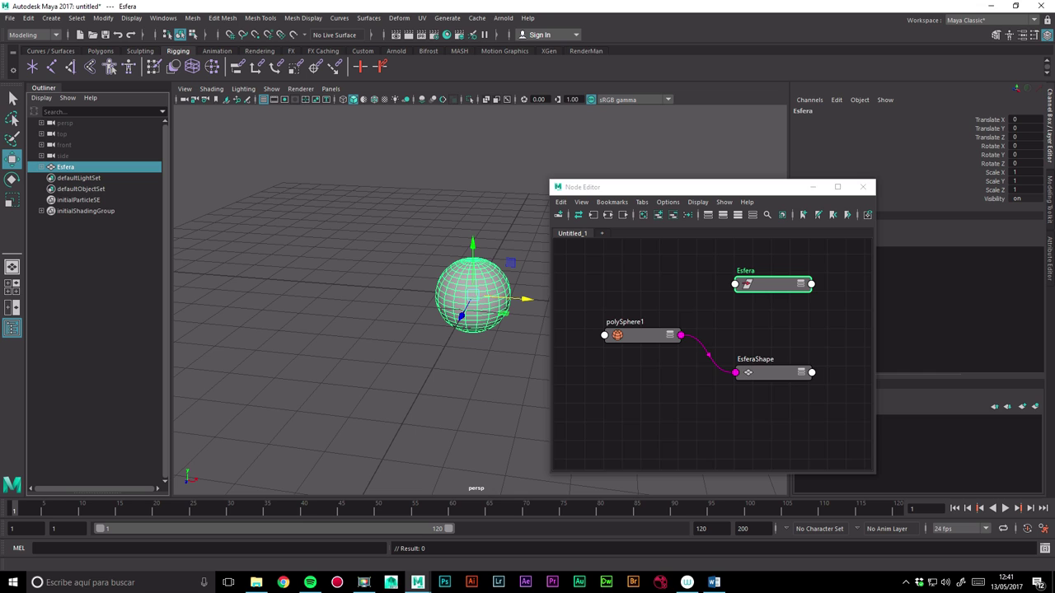
pyautogui.click(41, 167)
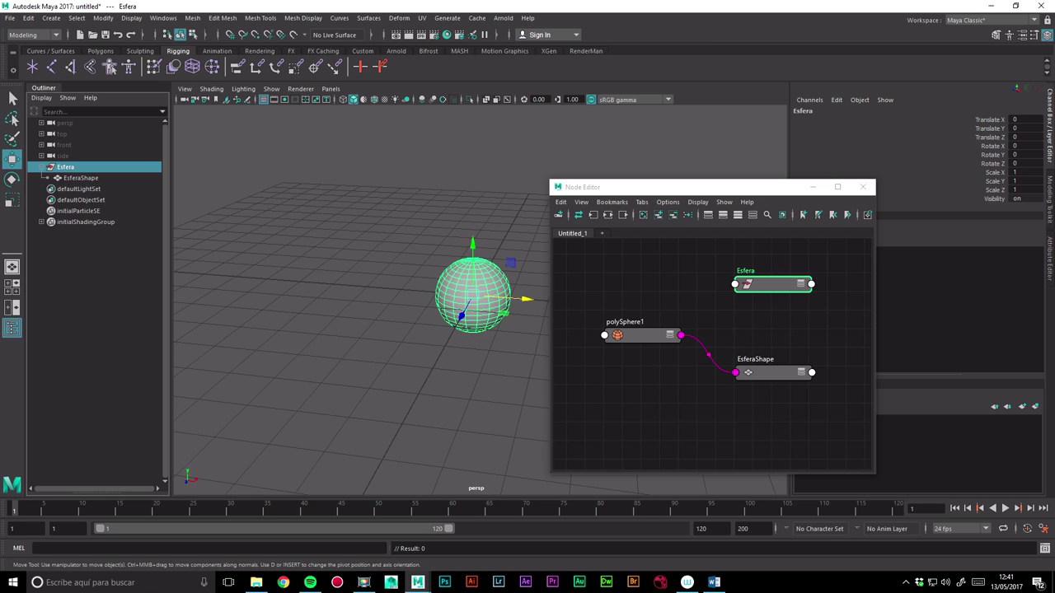
pyautogui.press('Down')
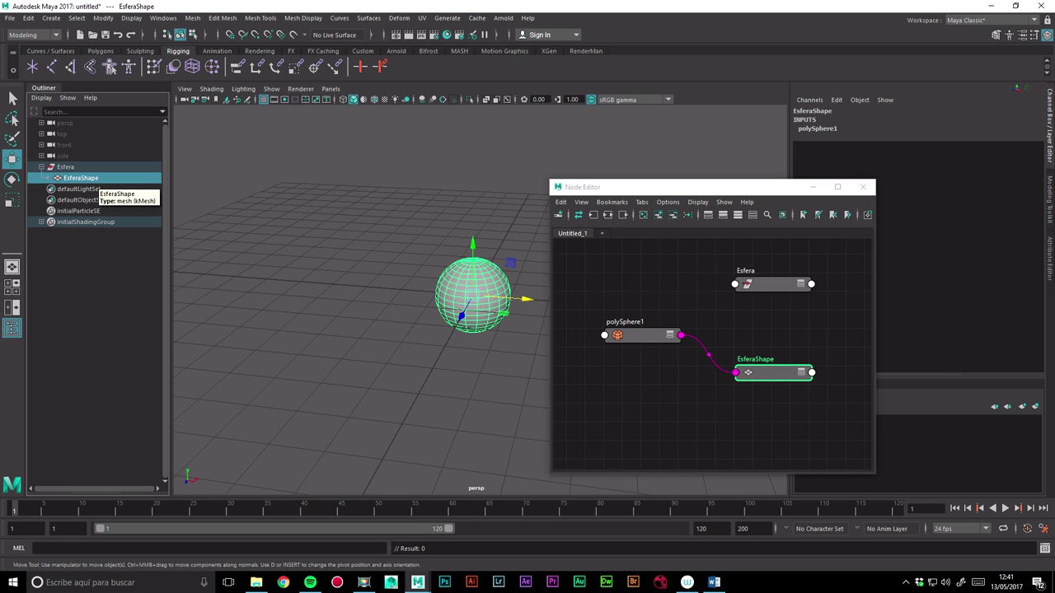
# Step the selection back and forth between Esfera and its child EsferaShape.
pyautogui.moveTo(643, 186); pyautogui.dragTo(637, 190)
pyautogui.press('Up')
pyautogui.press('Down')
pyautogui.press('Up')
pyautogui.press('Down')
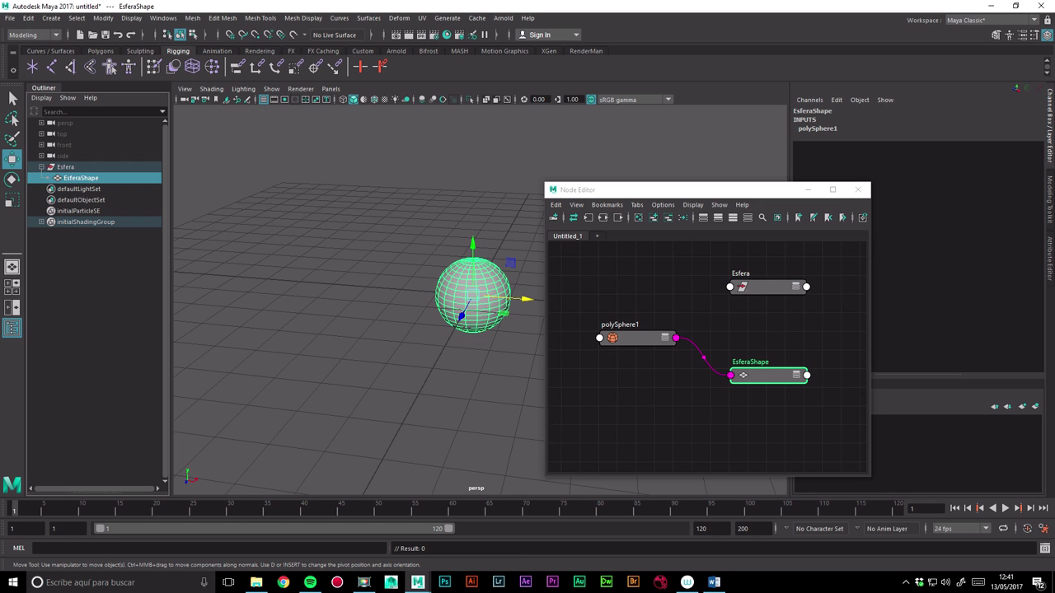
# Browse the Node Editor's option and tab menus, then close the Node Editor.
pyautogui.click(662, 204)
pyautogui.click(637, 205)
pyautogui.click(857, 190)
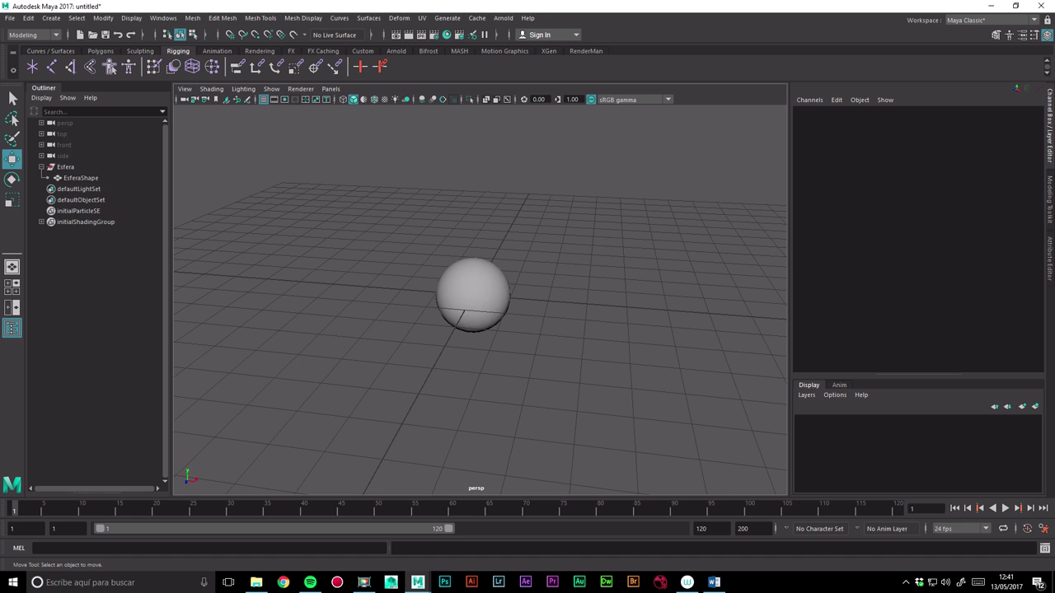
# Select EsferaShape and expand its polySphere1 construction attributes.
pyautogui.click(65, 167)
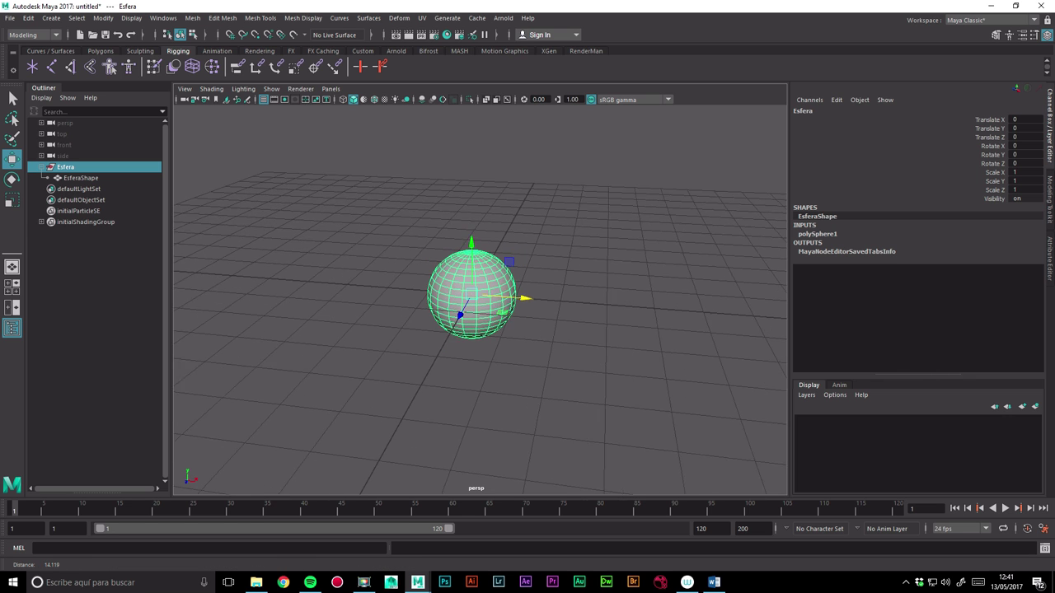
pyautogui.scroll(5, 480, 292)
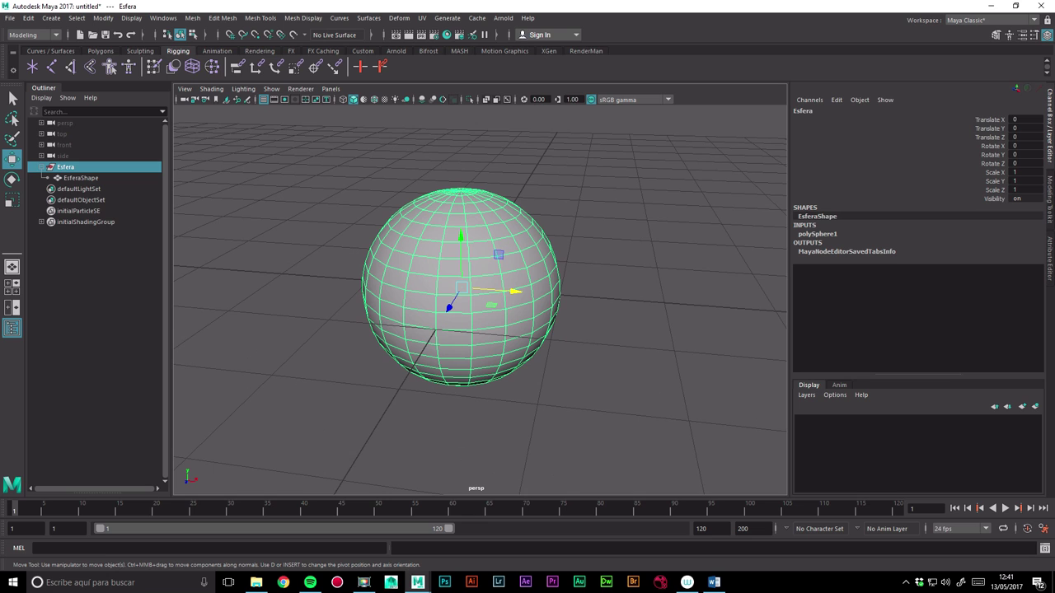
pyautogui.click(80, 178)
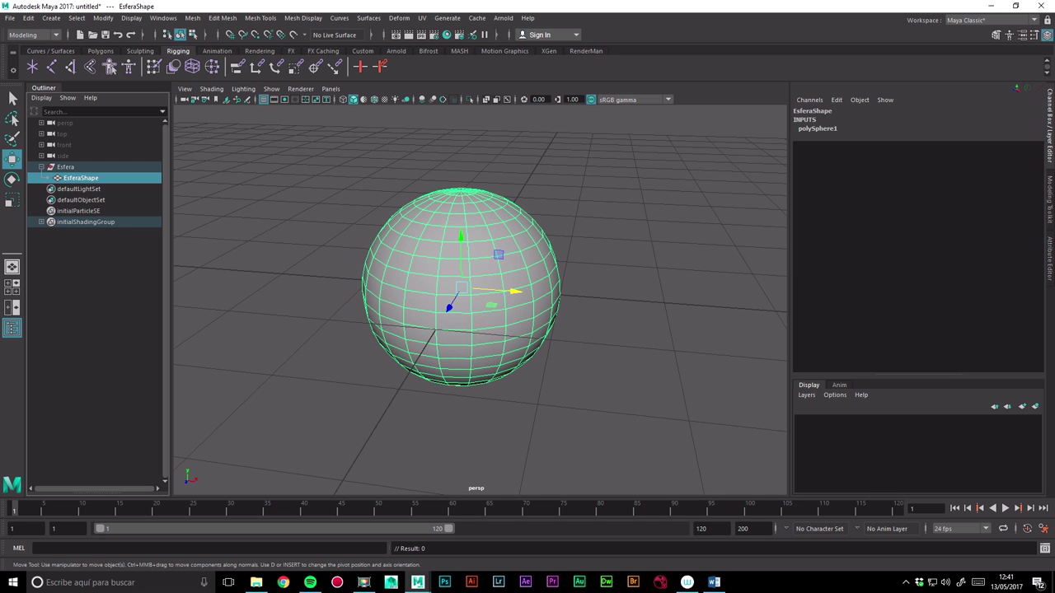
pyautogui.click(817, 129)
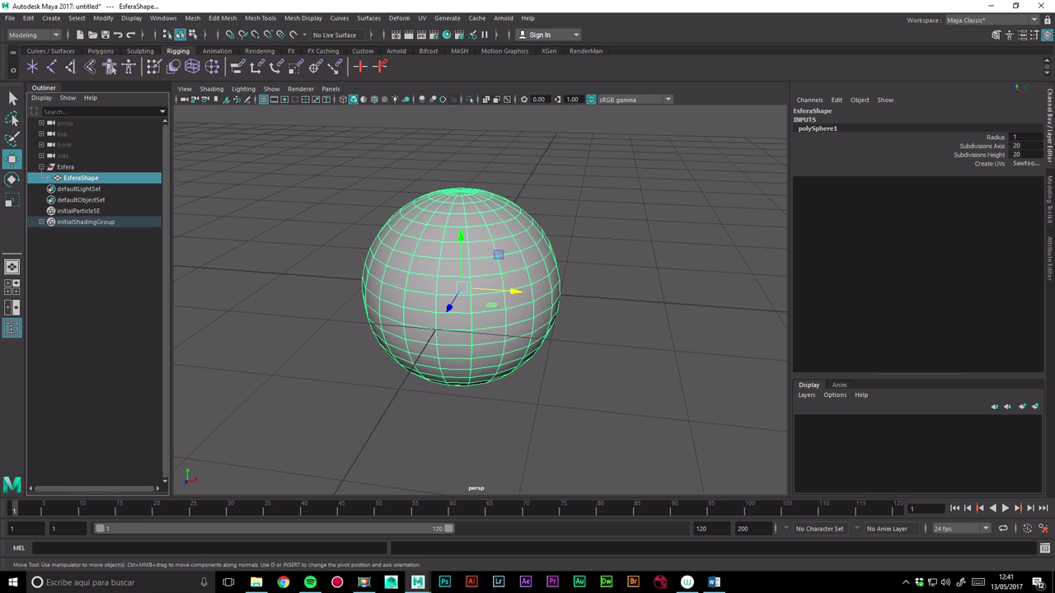
# Set Subdivisions Axis to 13 and Subdivisions Height to 20, then deselect the sphere.
pyautogui.click(981, 146)
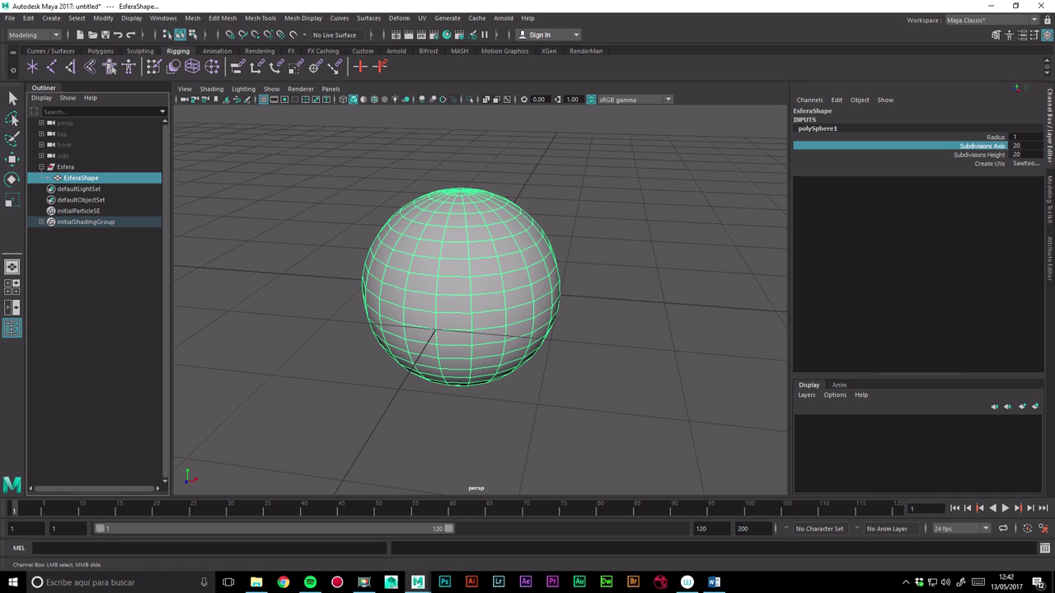
pyautogui.moveTo(462, 288)
pyautogui.mouseDown(button='middle')
pyautogui.moveTo(560, 289)
pyautogui.moveTo(470, 288)
pyautogui.moveTo(511, 288)
pyautogui.mouseUp(button='middle')
pyautogui.click(981, 154)
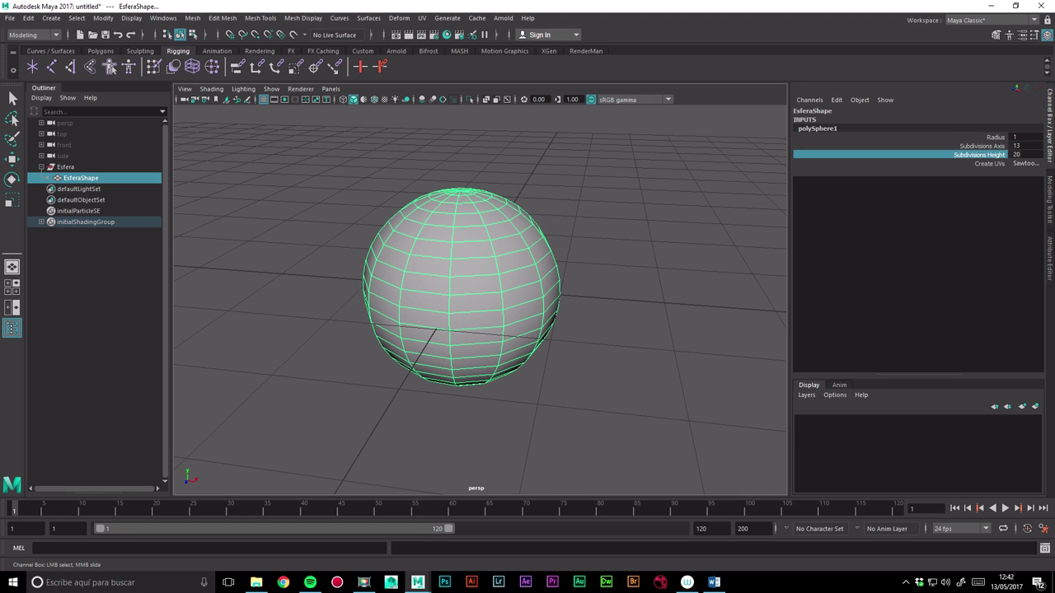
pyautogui.click(659, 371)
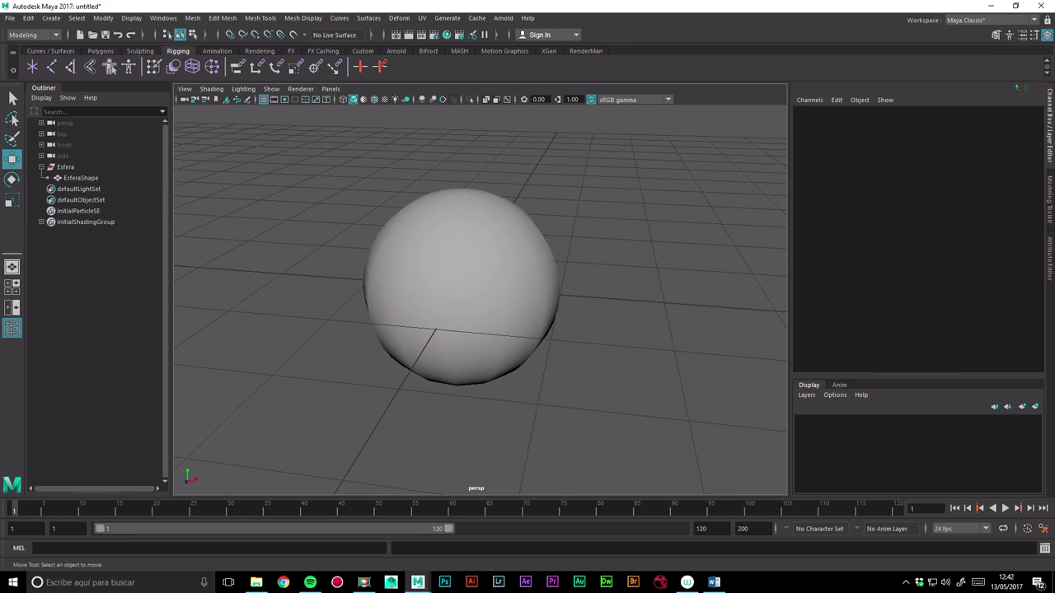
# Cut two new edge loops into the sphere with the Modeling Toolkit's Multi-Cut.
pyautogui.click(489, 303)
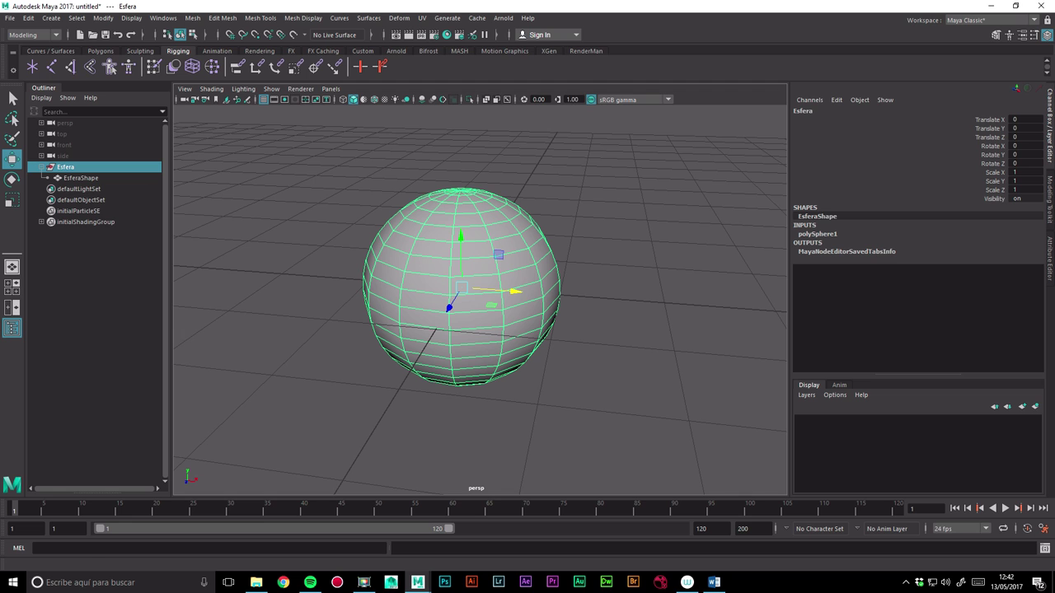
pyautogui.click(995, 35)
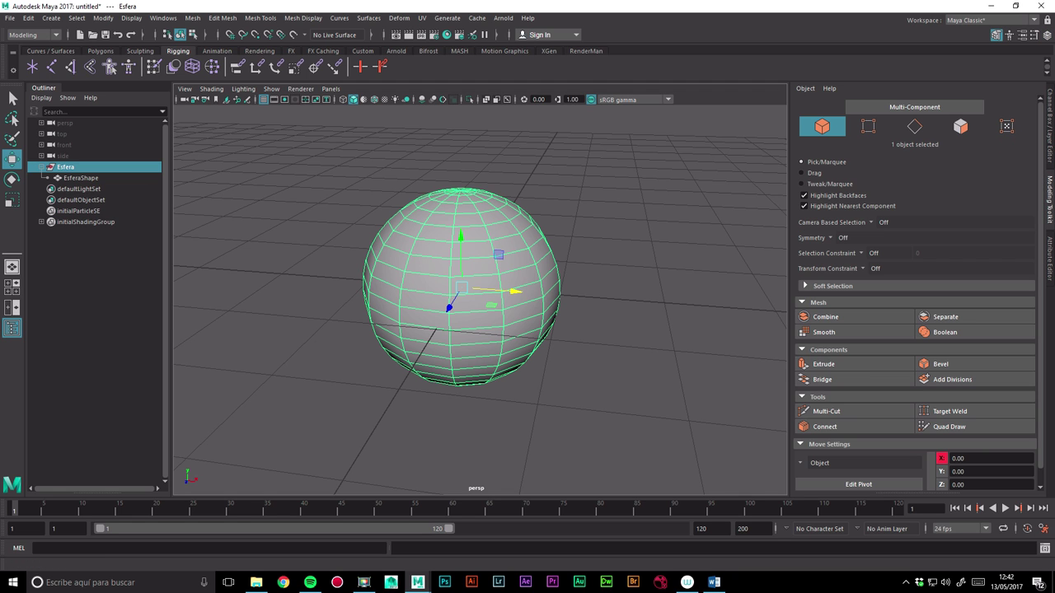
pyautogui.click(826, 411)
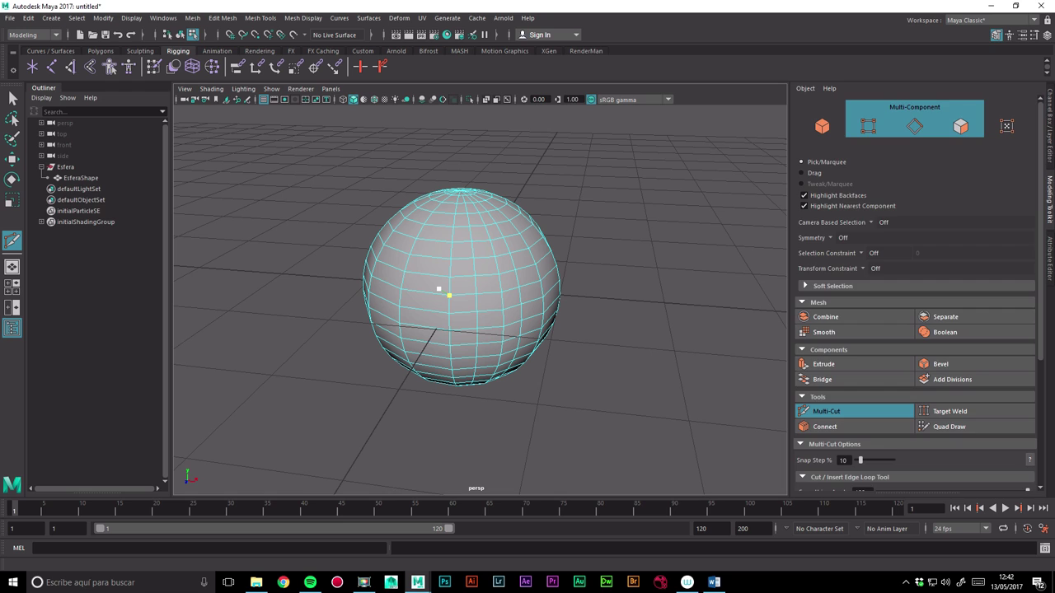
pyautogui.click(1050, 124)
pyautogui.press('Return')
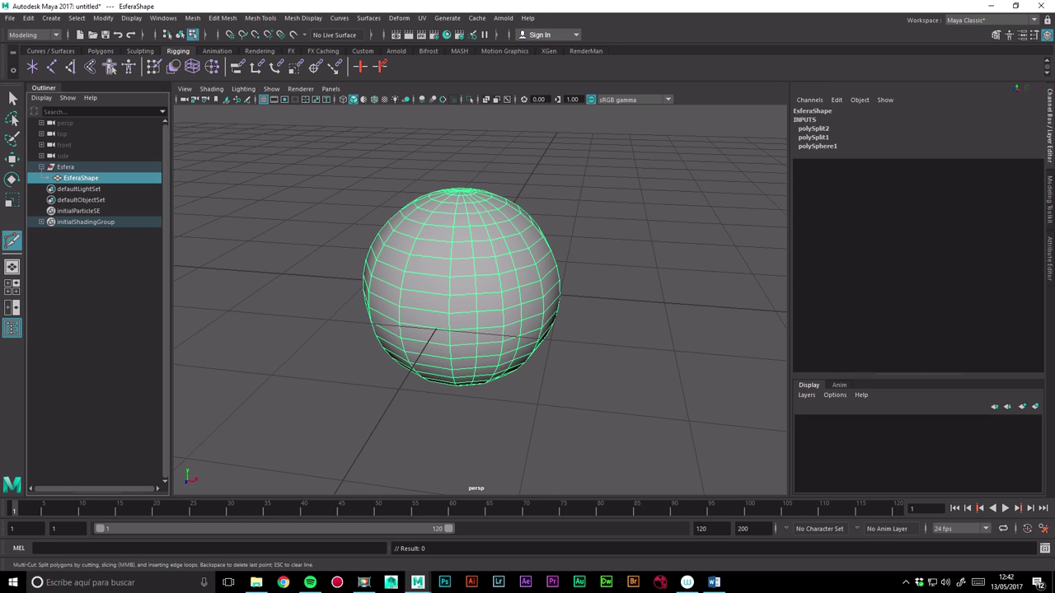
# Select Esfera and inspect the polySplit1 and polySplit2 settings in the Channel Box.
pyautogui.click(65, 167)
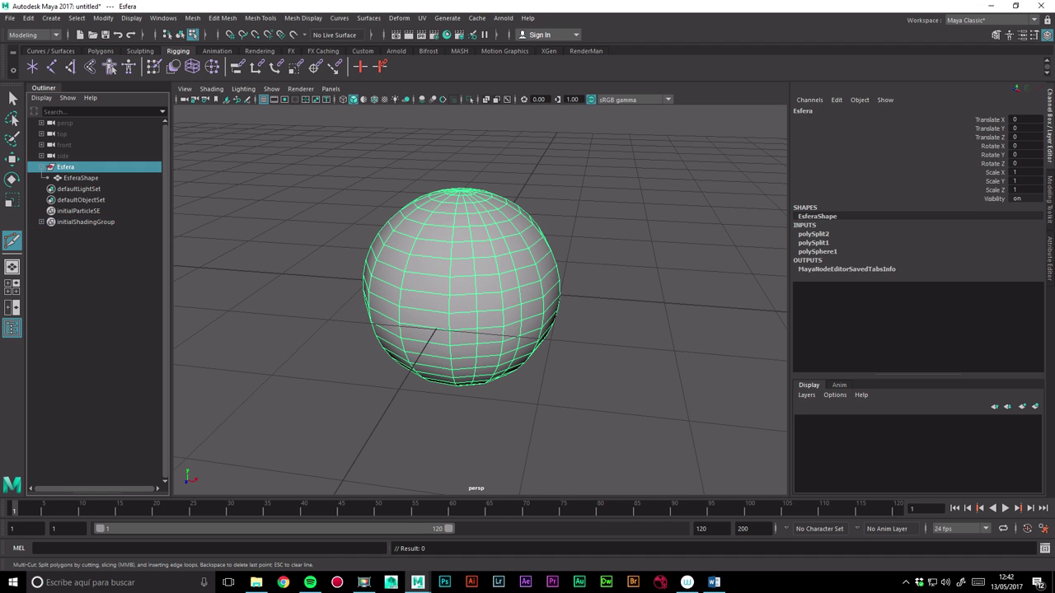
pyautogui.click(41, 166)
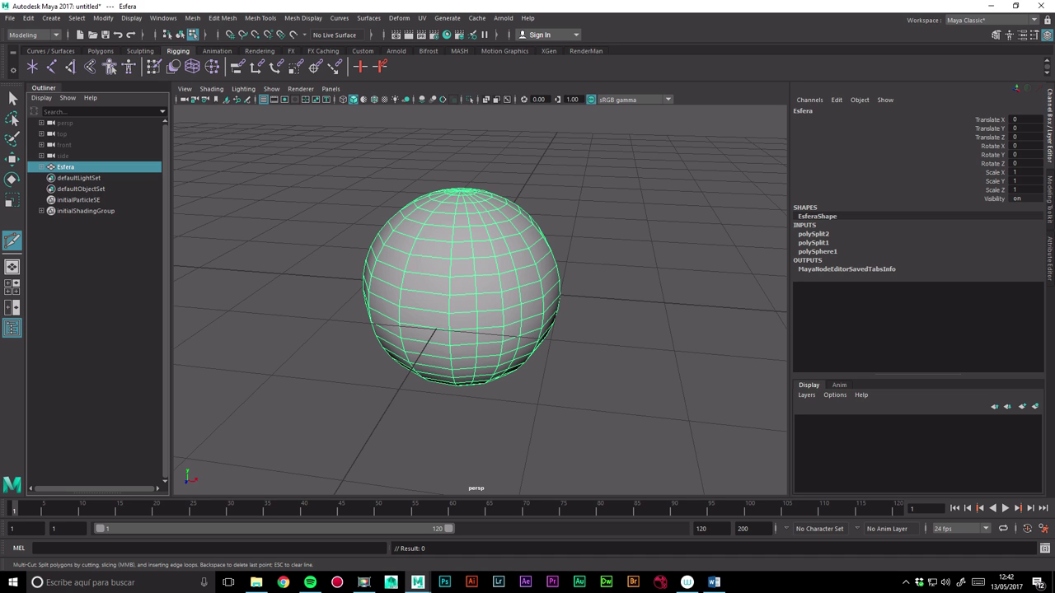
pyautogui.click(813, 242)
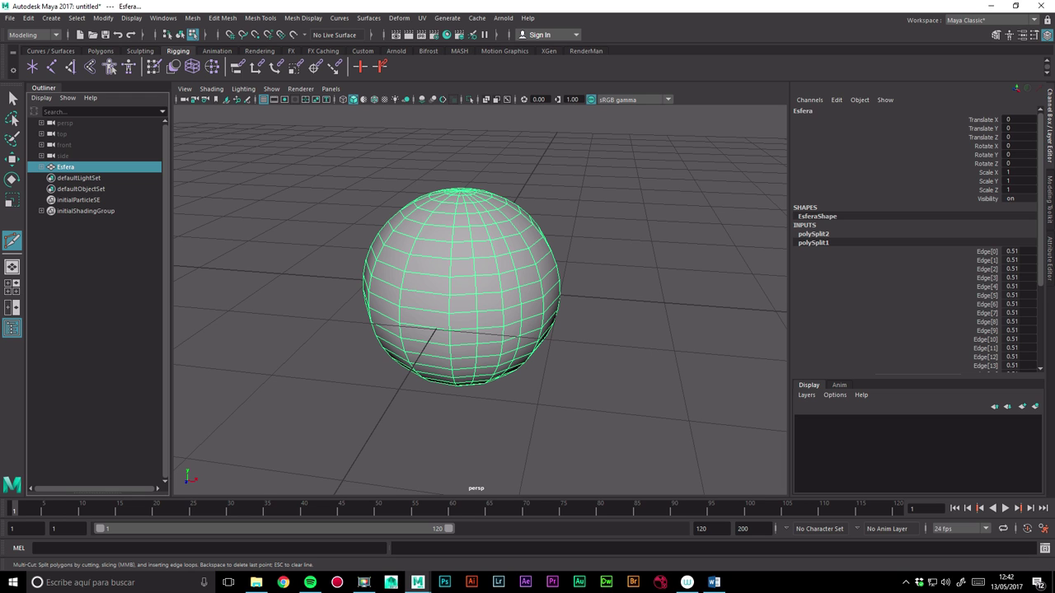
pyautogui.scroll(-3, 915, 247)
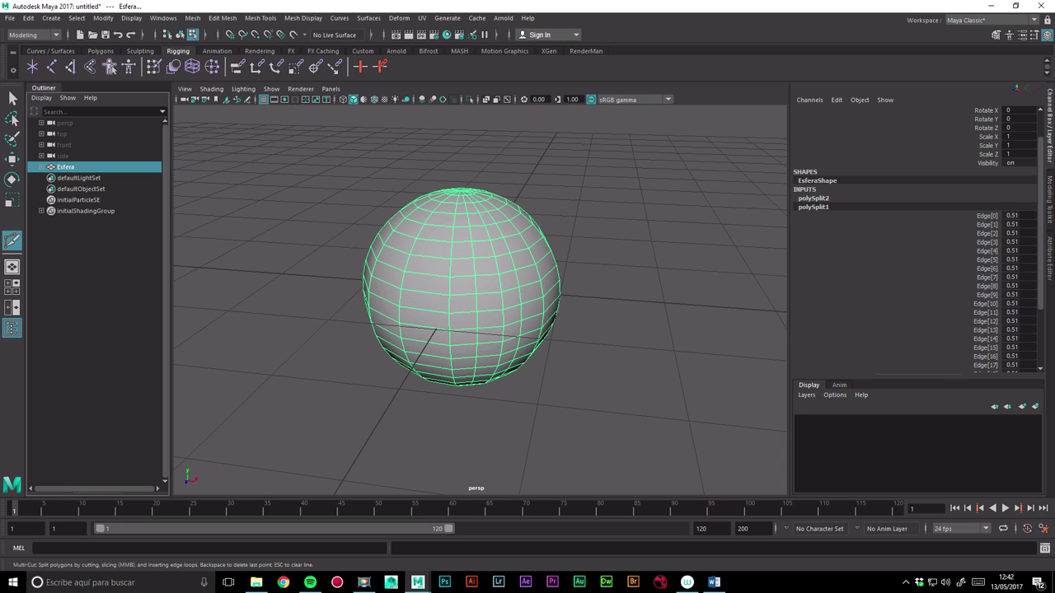
pyautogui.scroll(-5, 915, 247)
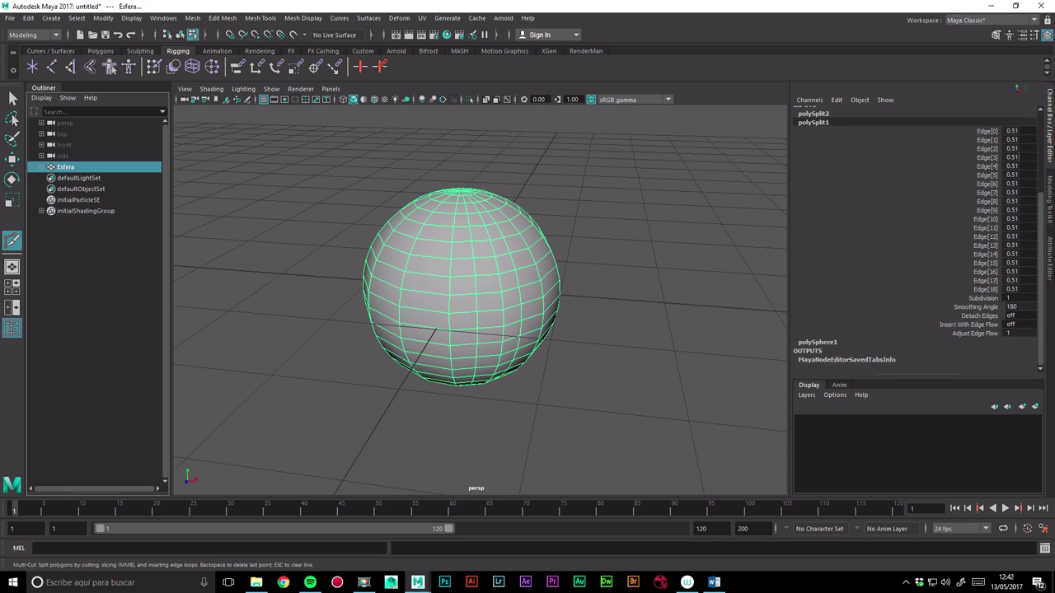
pyautogui.scroll(8, 914, 247)
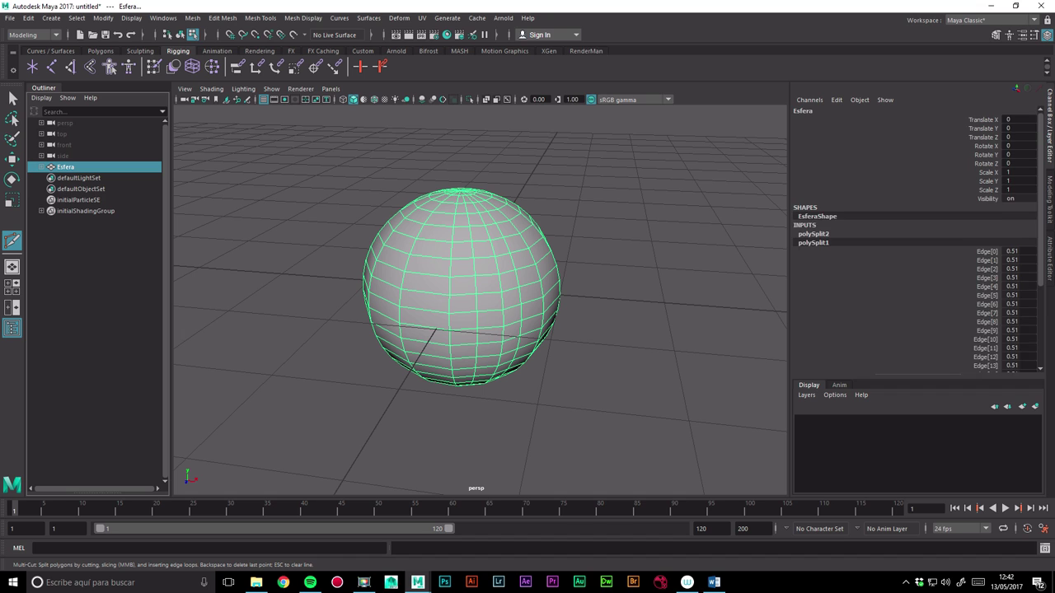
pyautogui.click(813, 234)
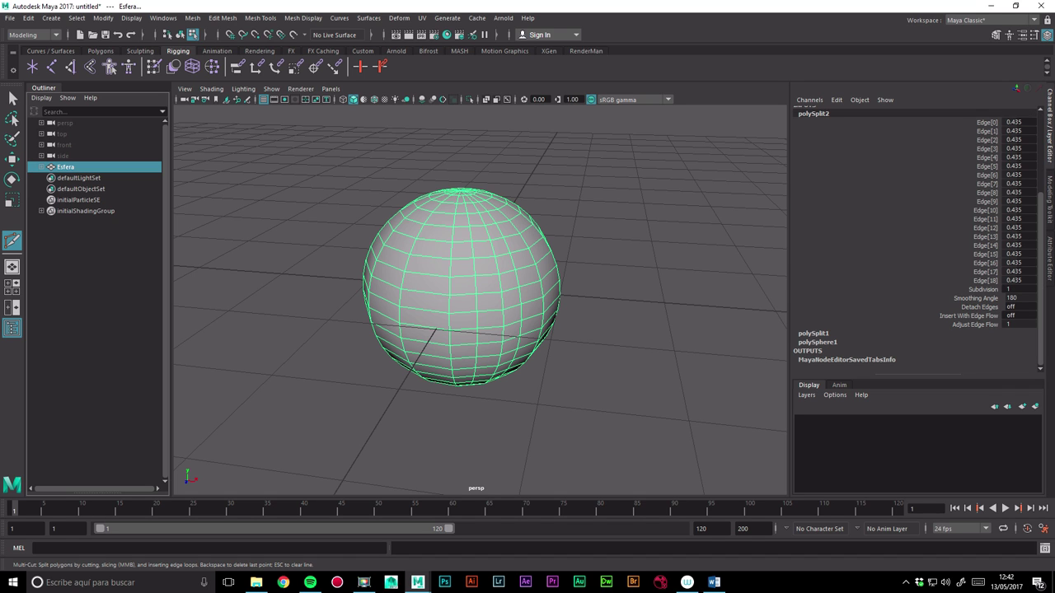
pyautogui.scroll(2, 914, 239)
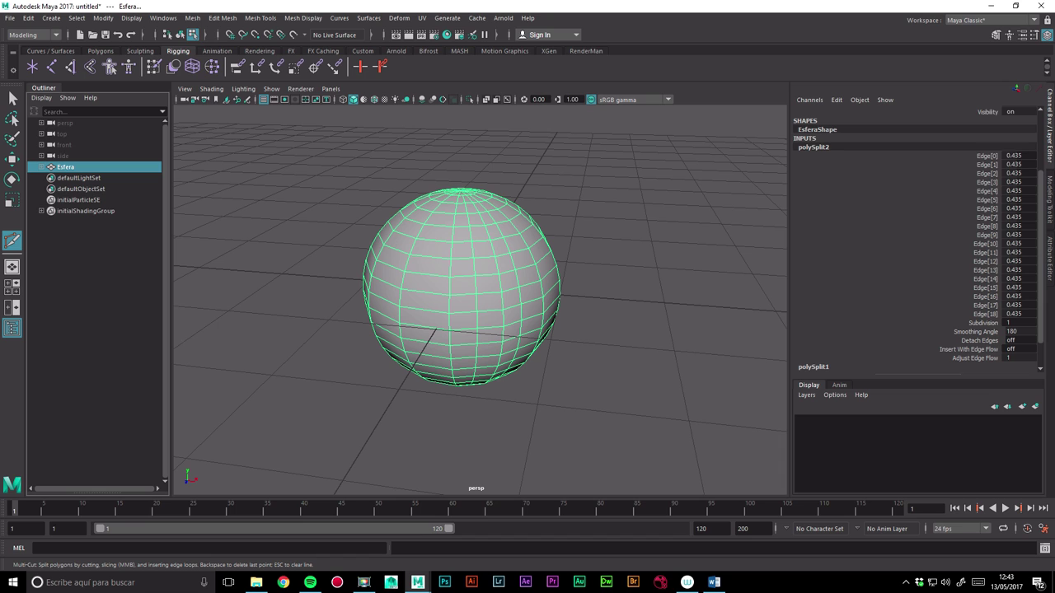
# Review polySplit1's channel and node menus, dismissing them without renaming or deleting anything.
pyautogui.doubleClick(814, 147)
pyautogui.click(813, 367)
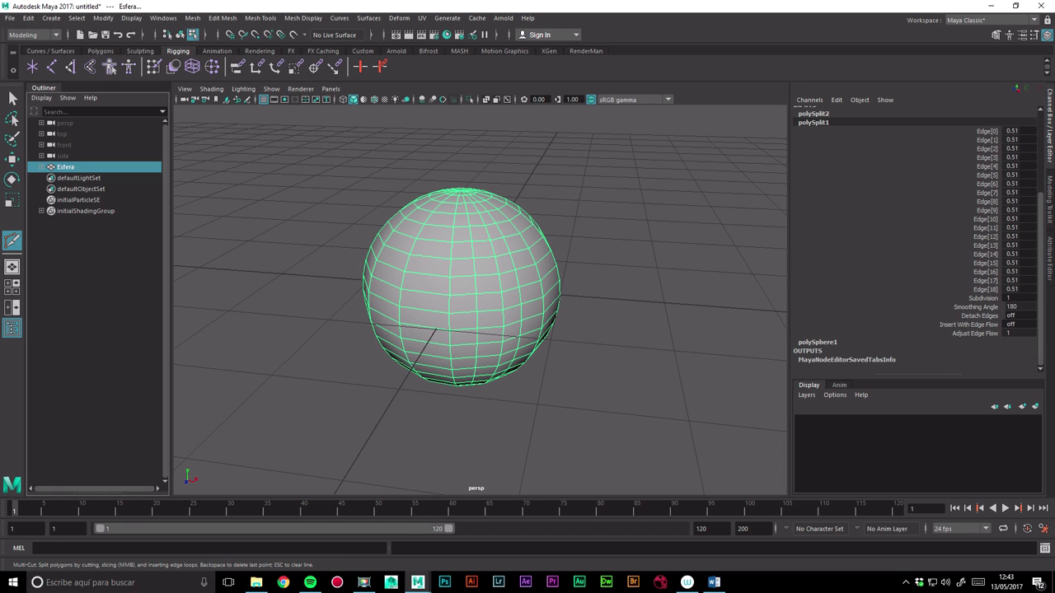
pyautogui.scroll(3, 907, 239)
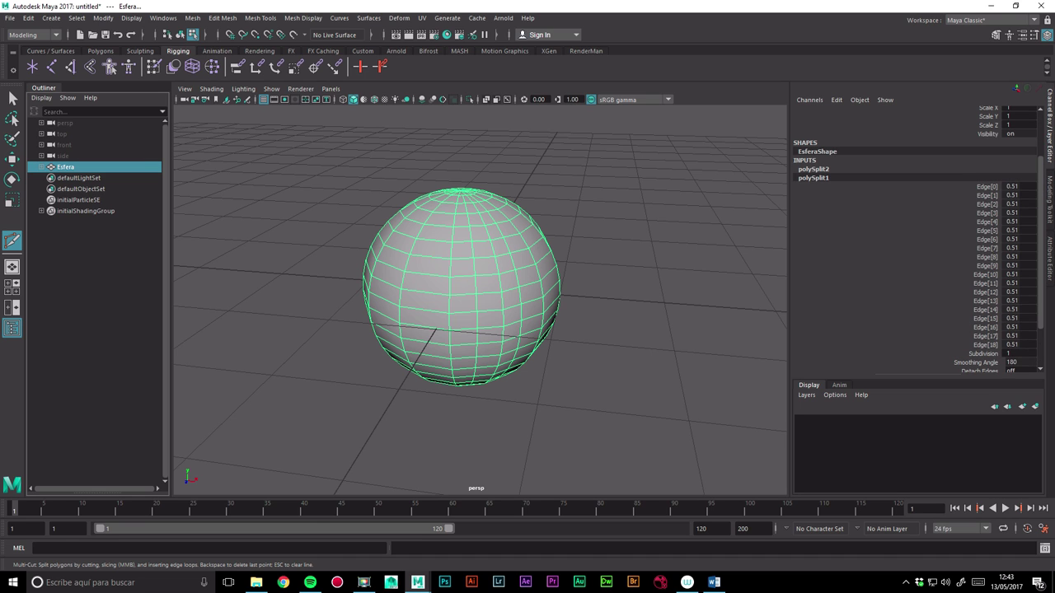
pyautogui.rightClick(824, 178)
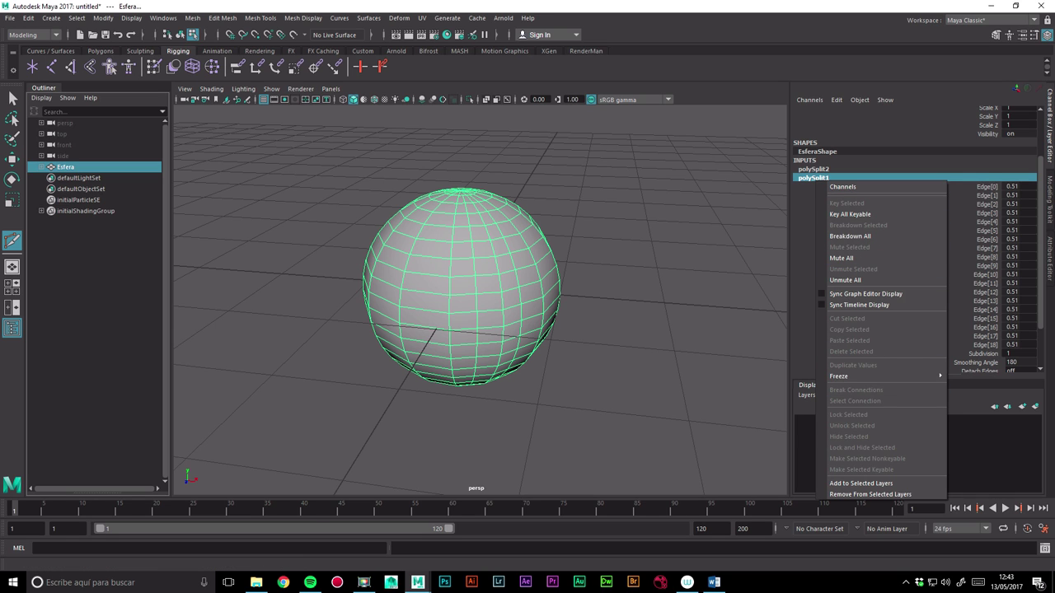
pyautogui.rightClick(816, 178)
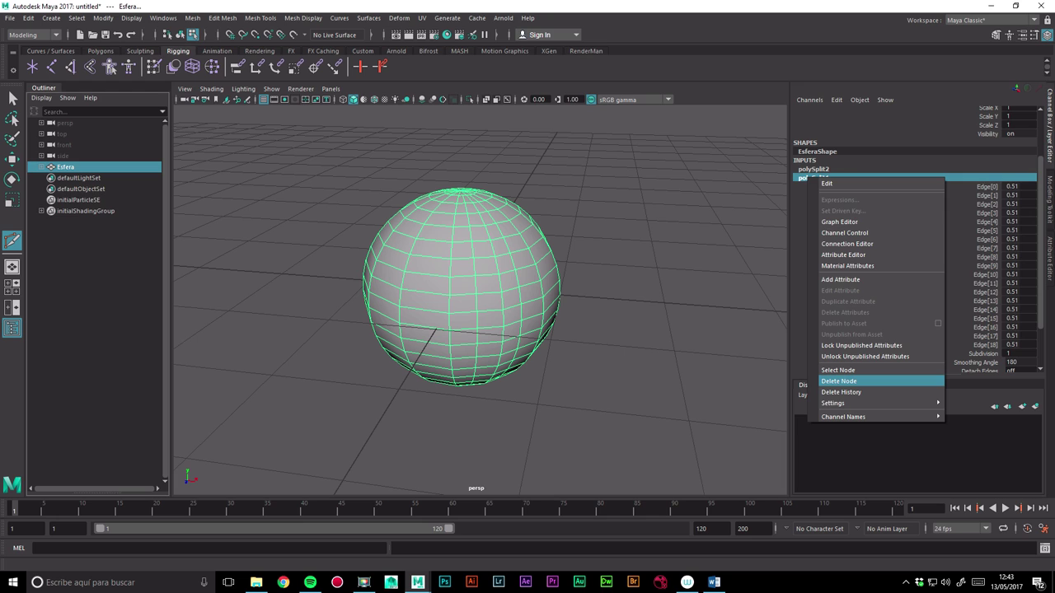
pyautogui.press('Escape')
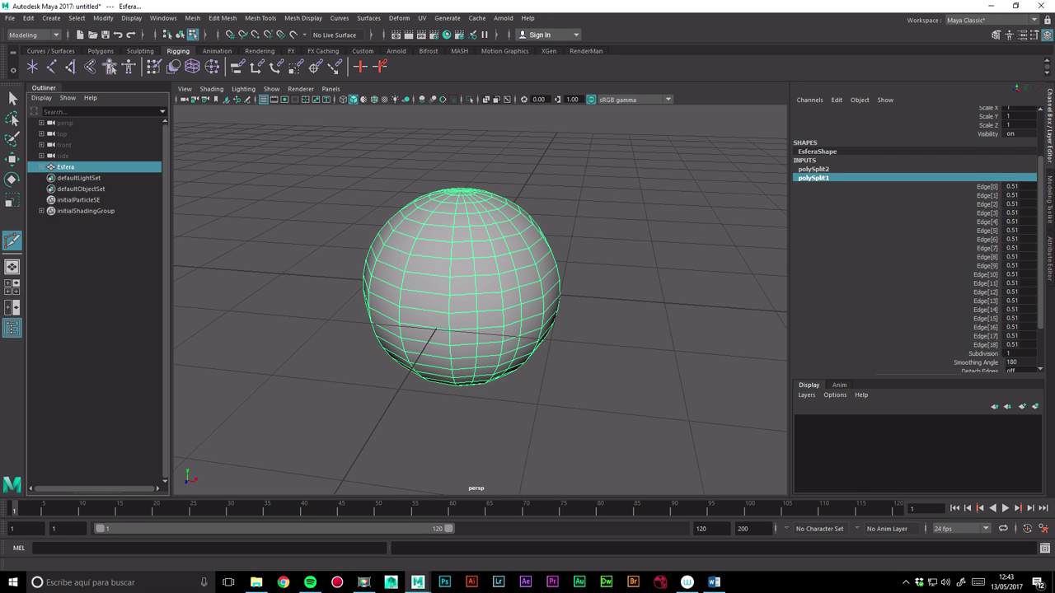
# Switch to the Move tool and reselect the whole sphere in object mode.
pyautogui.press('w')
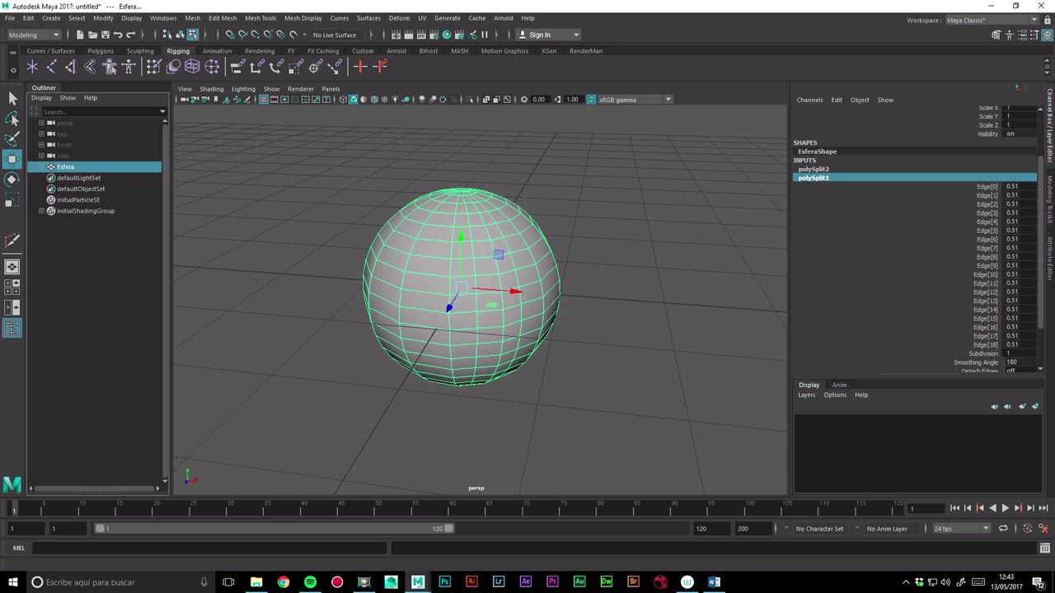
pyautogui.click(626, 248)
pyautogui.moveTo(503, 229); pyautogui.dragTo(563, 212, button='right')
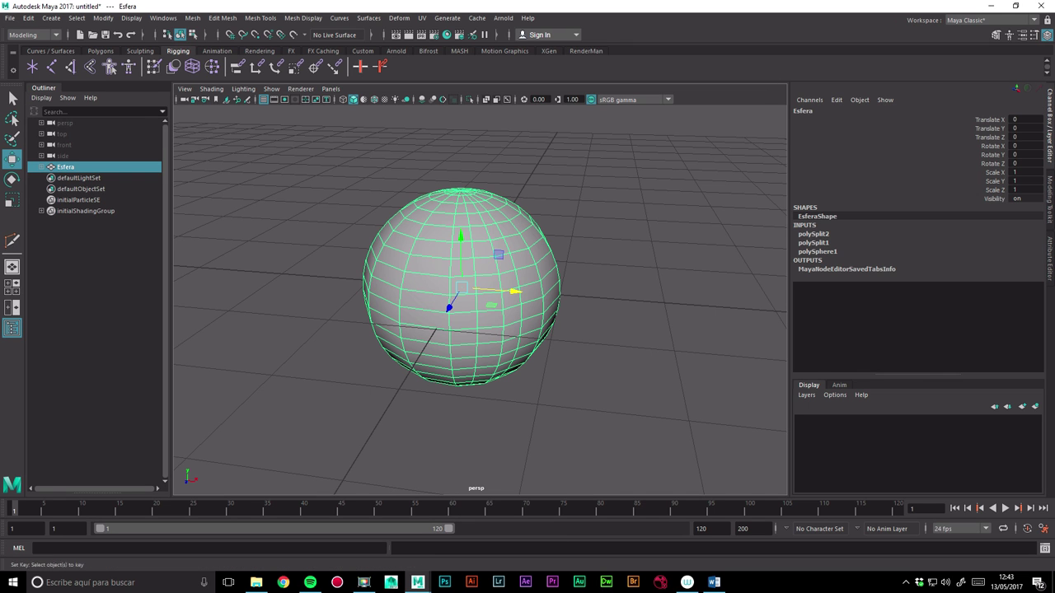
pyautogui.click(163, 17)
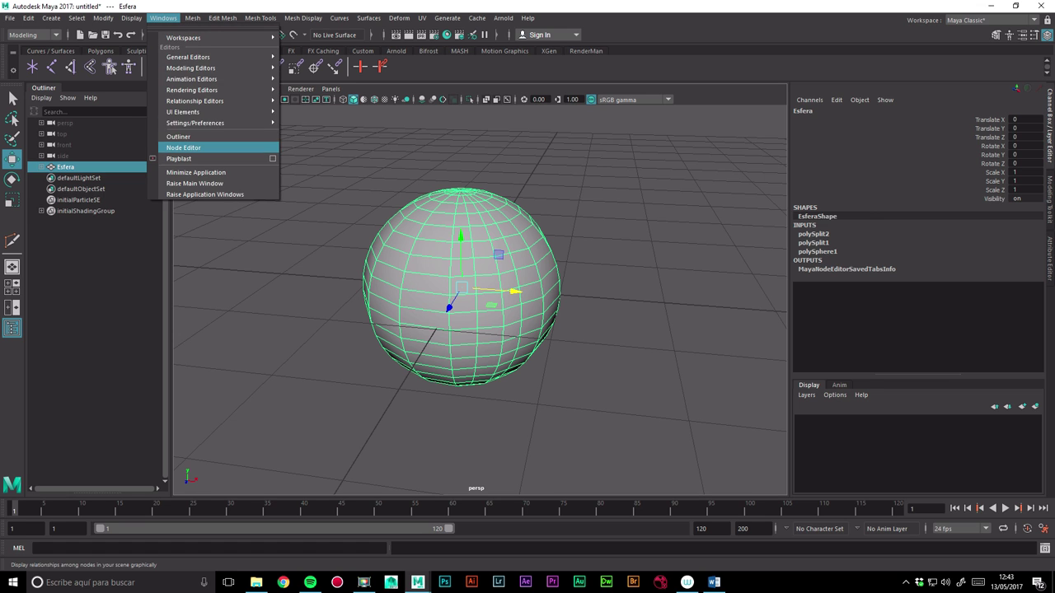
# Open the Node Editor, add and arrange Esfera's nodes, then graph their input and output connections.
pyautogui.click(183, 147)
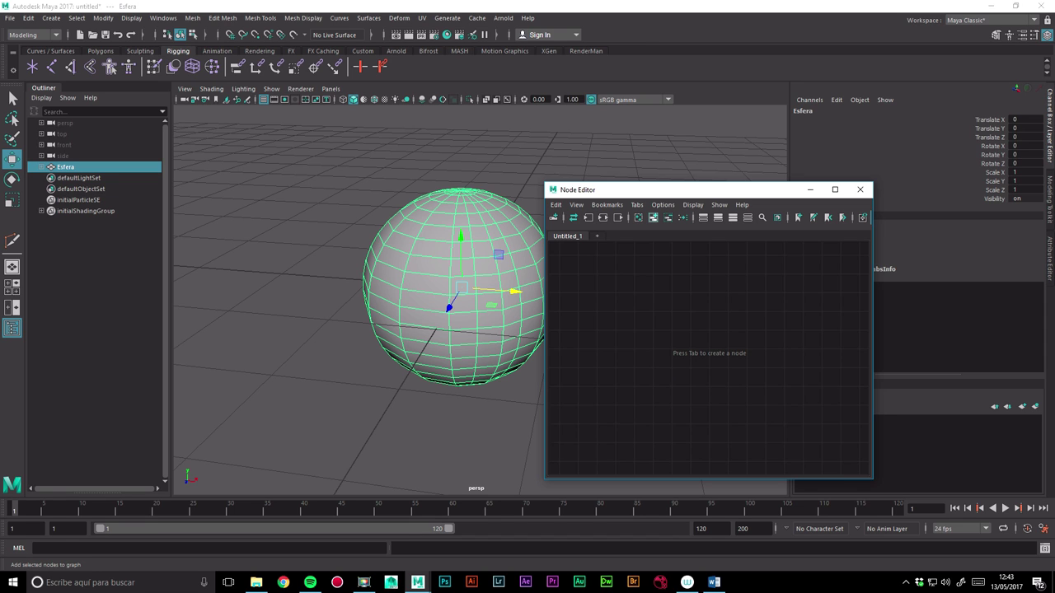
pyautogui.click(653, 217)
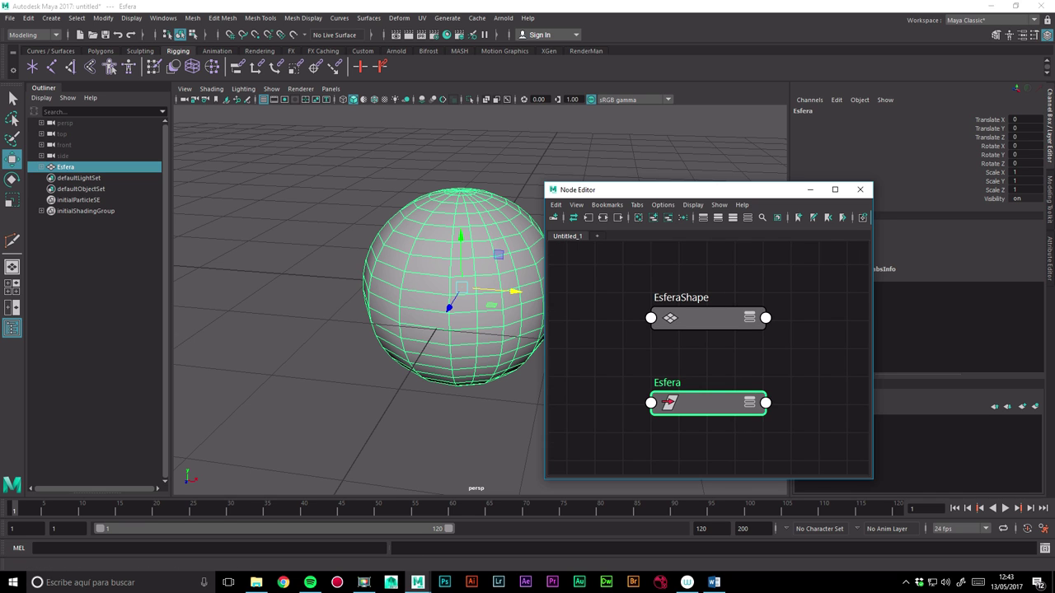
pyautogui.moveTo(659, 190); pyautogui.dragTo(699, 163)
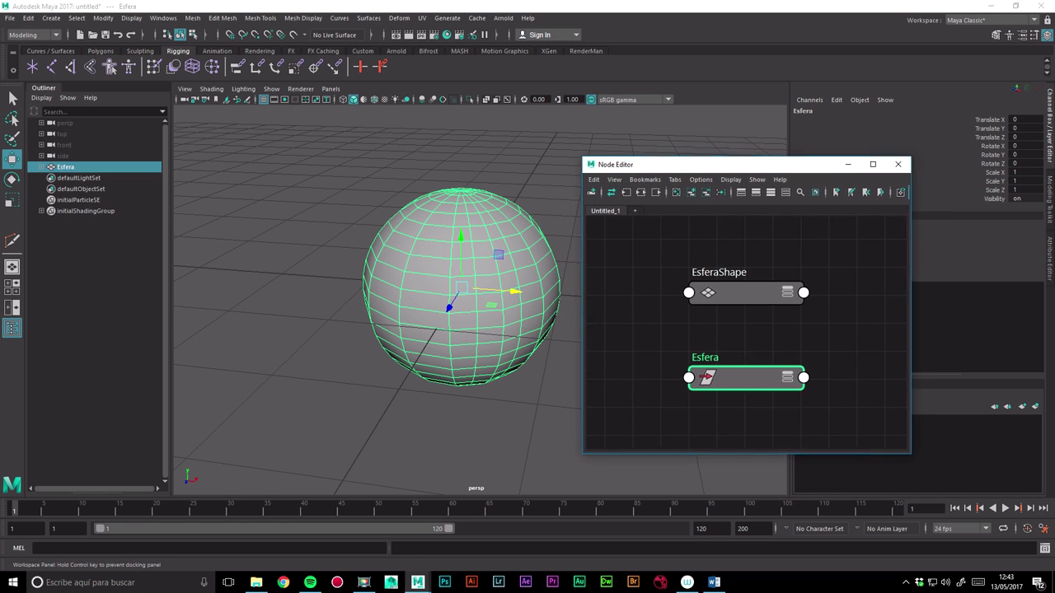
pyautogui.click(742, 269)
pyautogui.moveTo(742, 269); pyautogui.dragTo(749, 269)
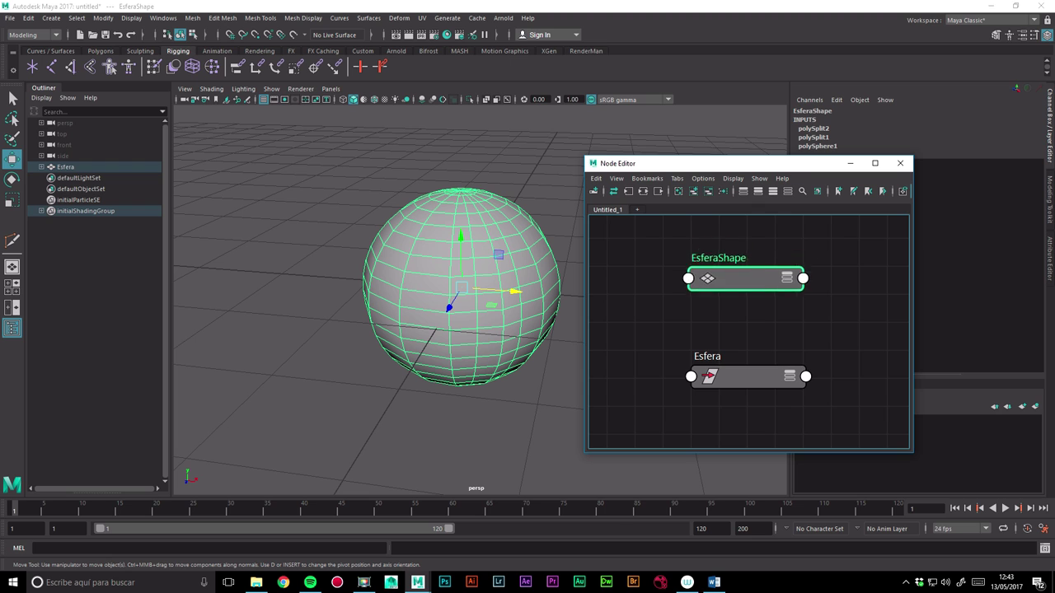
pyautogui.moveTo(741, 376); pyautogui.dragTo(745, 345)
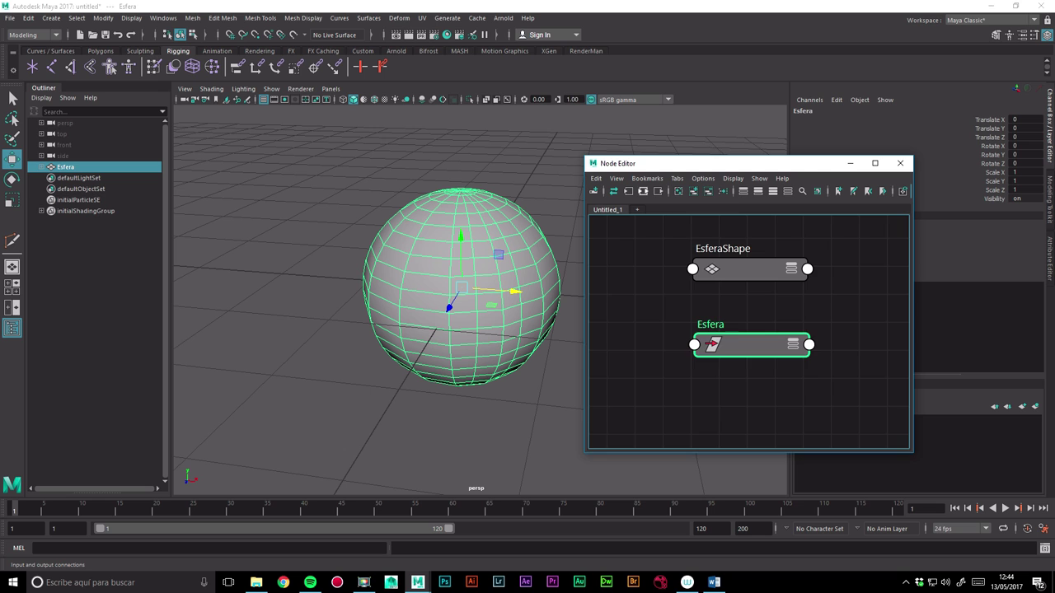
pyautogui.click(612, 190)
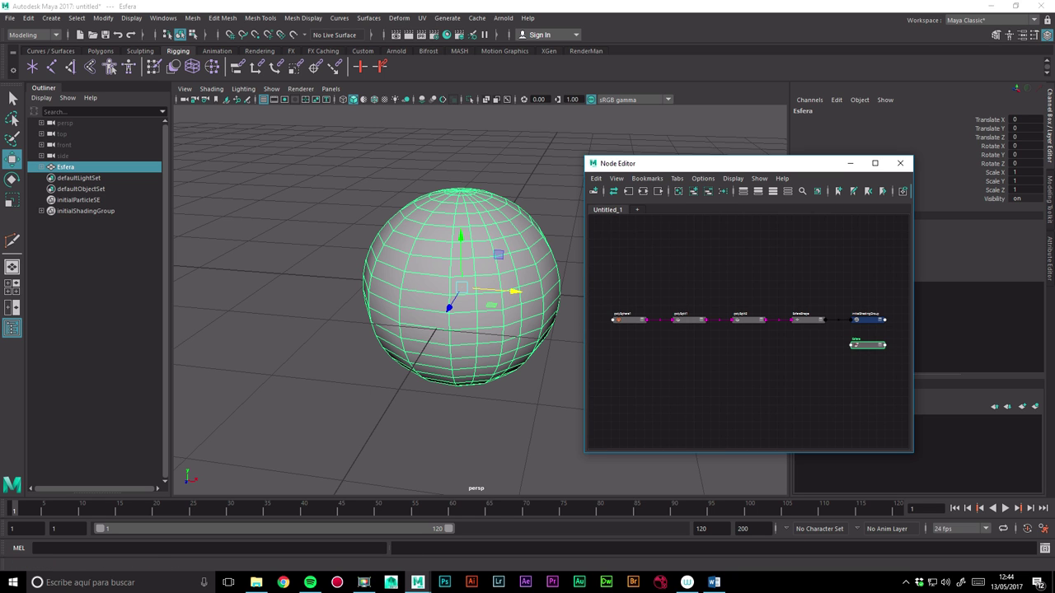
# Enlarge the Node Editor window and frame all nodes of the sphere's network.
pyautogui.moveTo(642, 163); pyautogui.dragTo(301, 136)
pyautogui.moveTo(570, 424)
pyautogui.mouseDown()
pyautogui.moveTo(789, 487)
pyautogui.moveTo(865, 494)
pyautogui.mouseUp()
pyautogui.press('a')
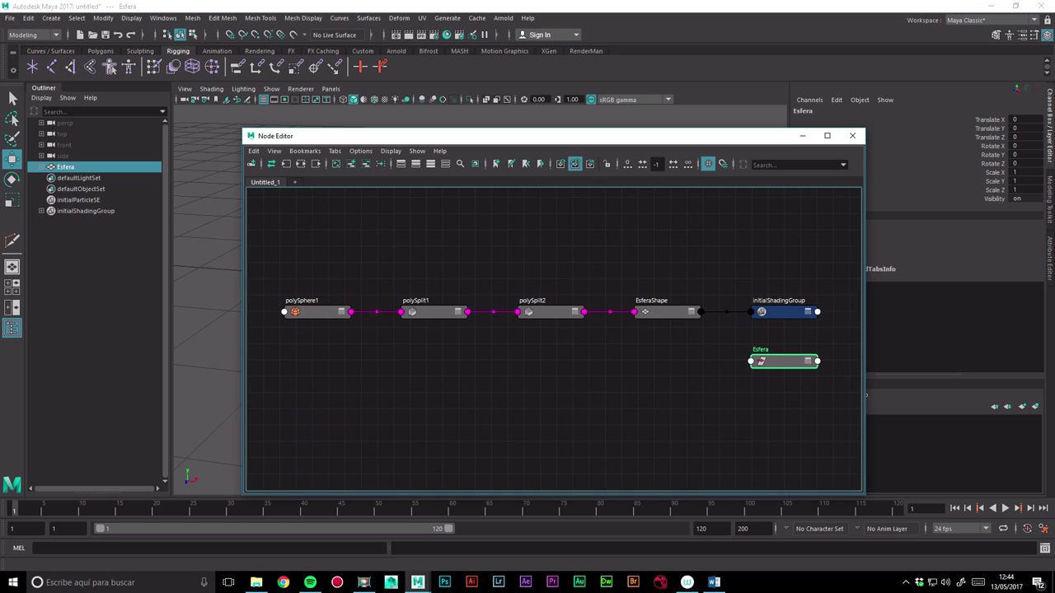
pyautogui.moveTo(317, 311); pyautogui.dragTo(313, 313)
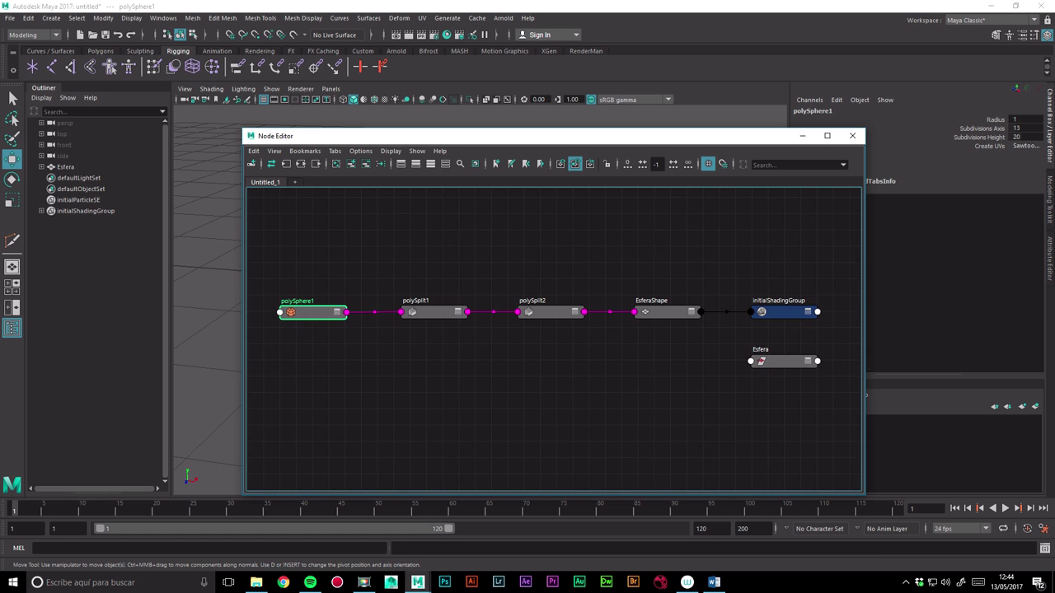
pyautogui.click(434, 311)
# Move the Esfera node to the upper left and drag the Node Editor down to reveal the sphere.
pyautogui.moveTo(527, 135); pyautogui.dragTo(432, 132)
pyautogui.click(214, 309)
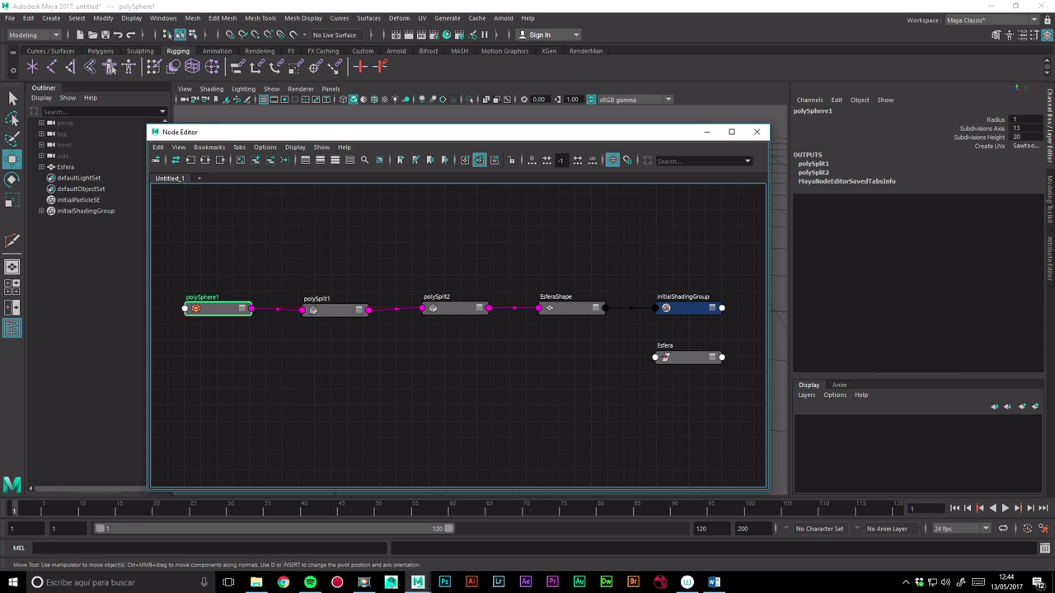
pyautogui.moveTo(688, 357)
pyautogui.mouseDown()
pyautogui.moveTo(253, 283)
pyautogui.moveTo(219, 254)
pyautogui.moveTo(230, 222)
pyautogui.mouseUp()
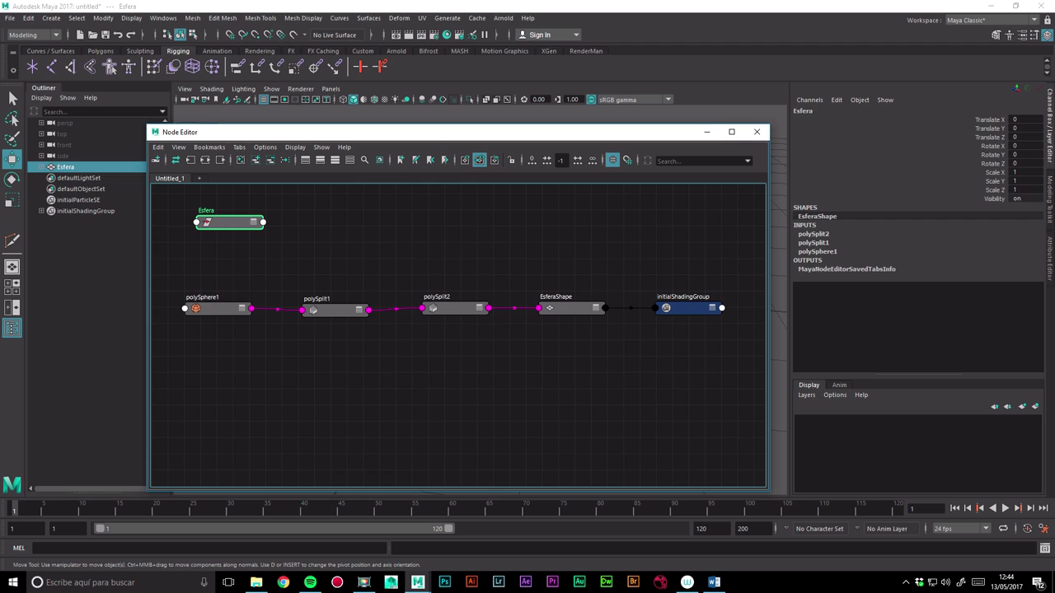
pyautogui.click(219, 308)
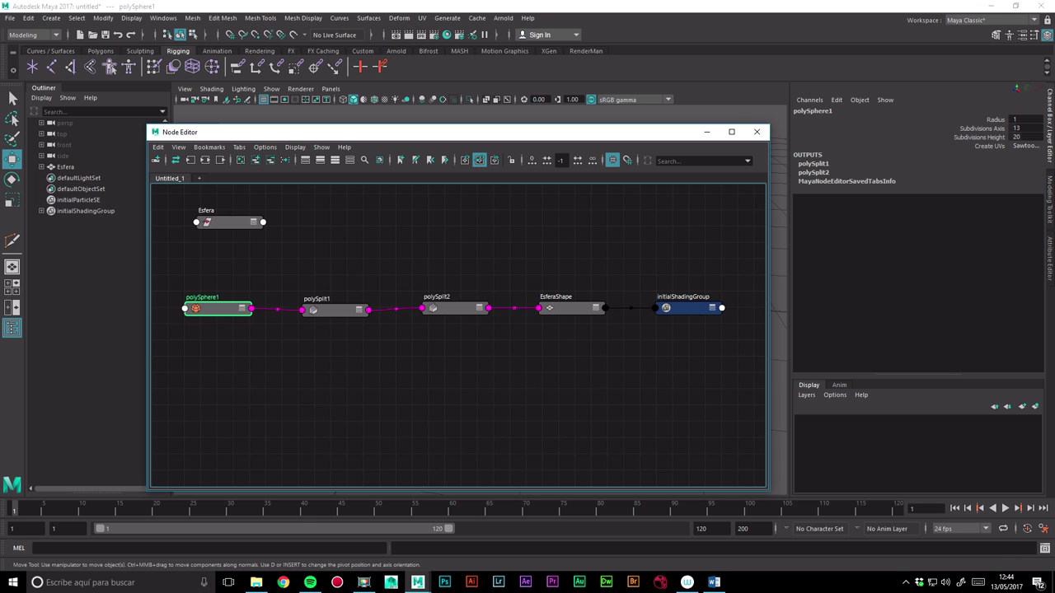
pyautogui.moveTo(330, 132); pyautogui.dragTo(267, 362)
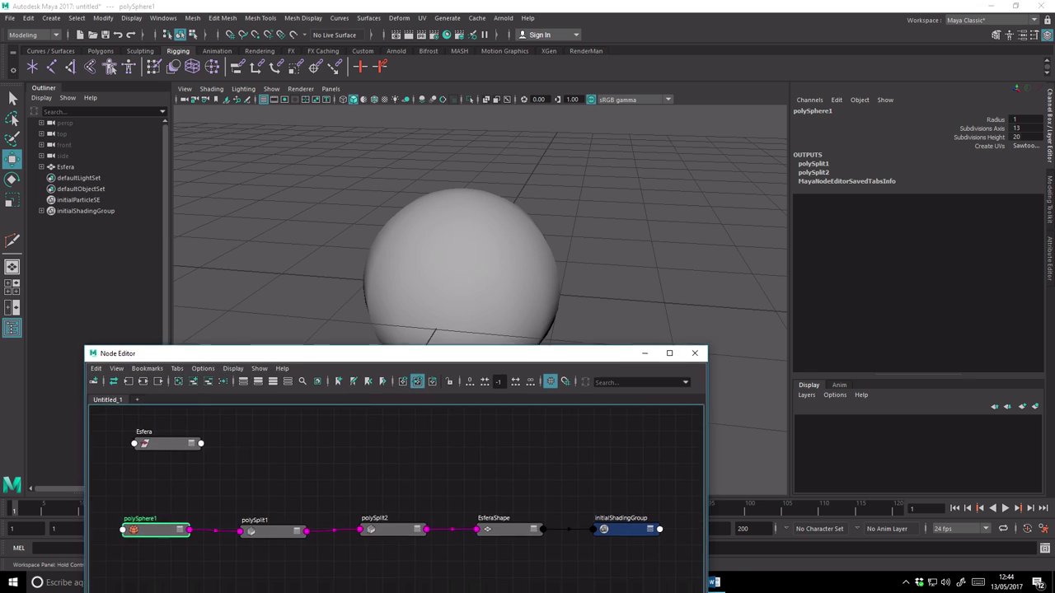
# Inspect polySplit1, Esfera, polySplit2 and EsferaShape, dragging initialShadingGroup further right.
pyautogui.moveTo(272, 362); pyautogui.dragTo(272, 148)
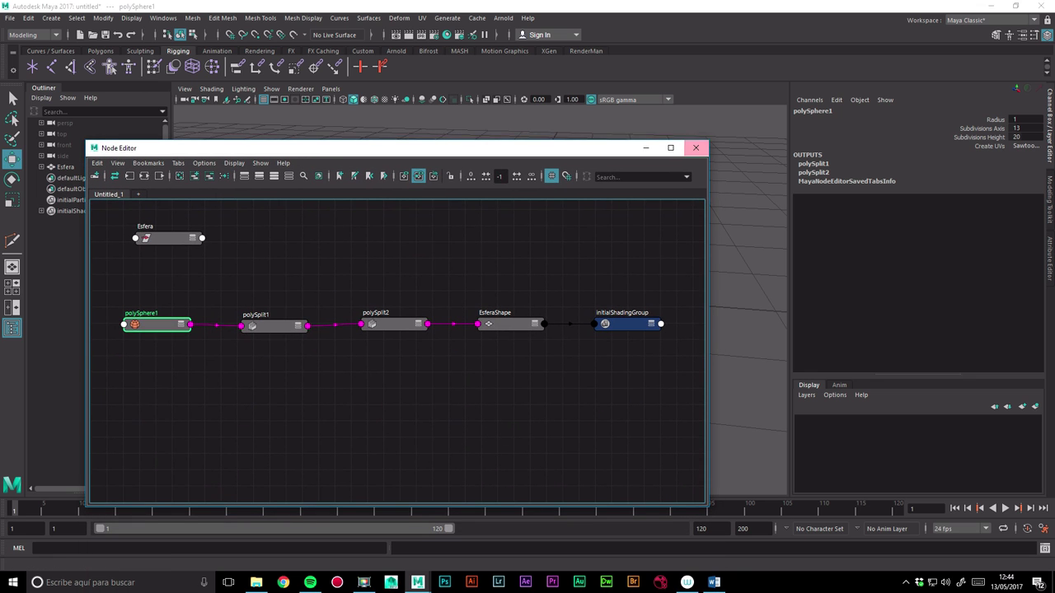
pyautogui.moveTo(275, 325); pyautogui.dragTo(271, 321)
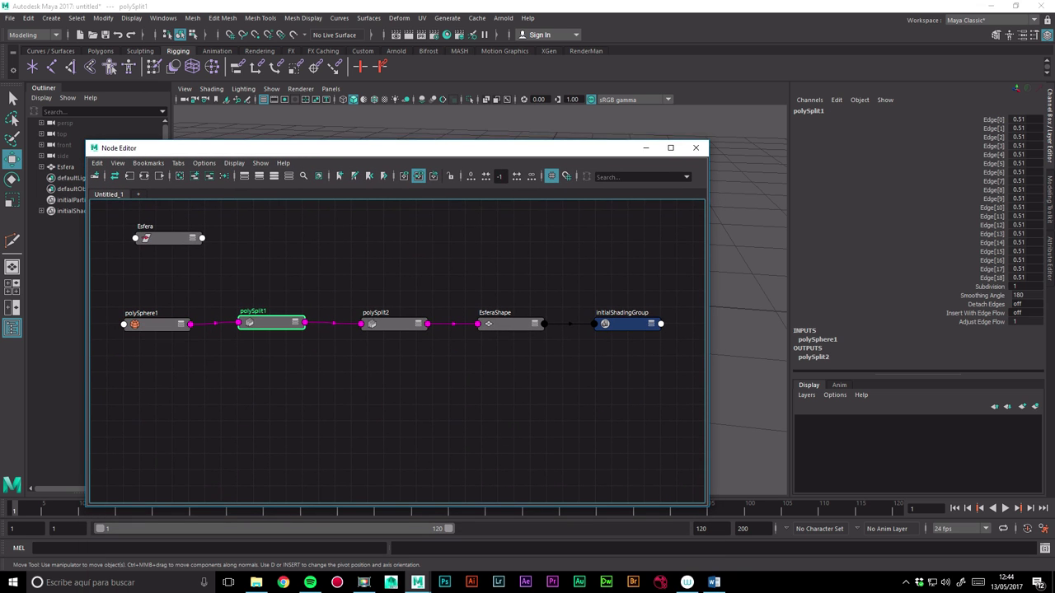
pyautogui.click(165, 239)
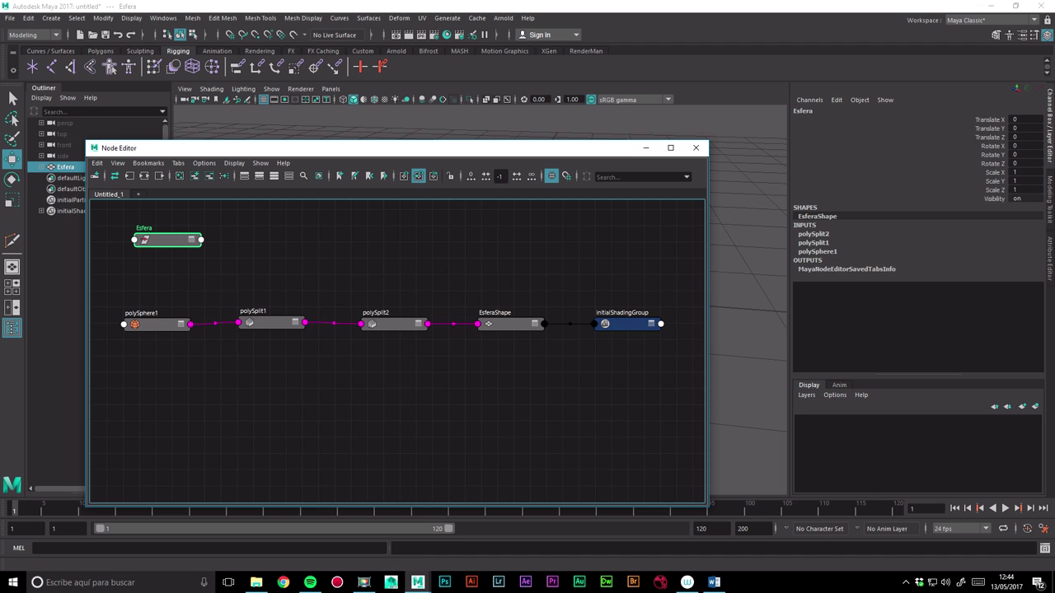
pyautogui.click(270, 323)
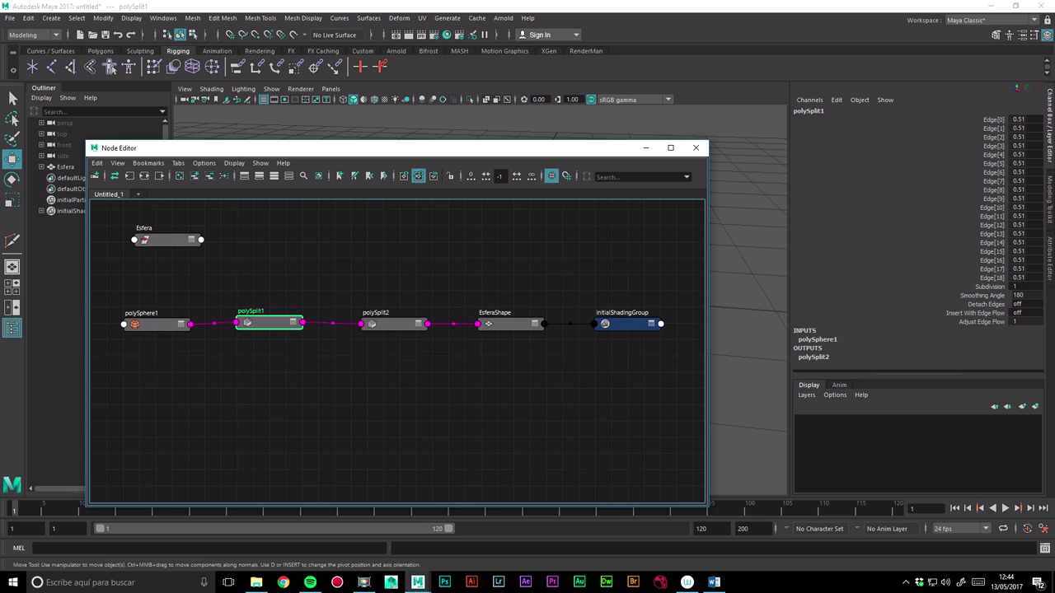
pyautogui.click(392, 324)
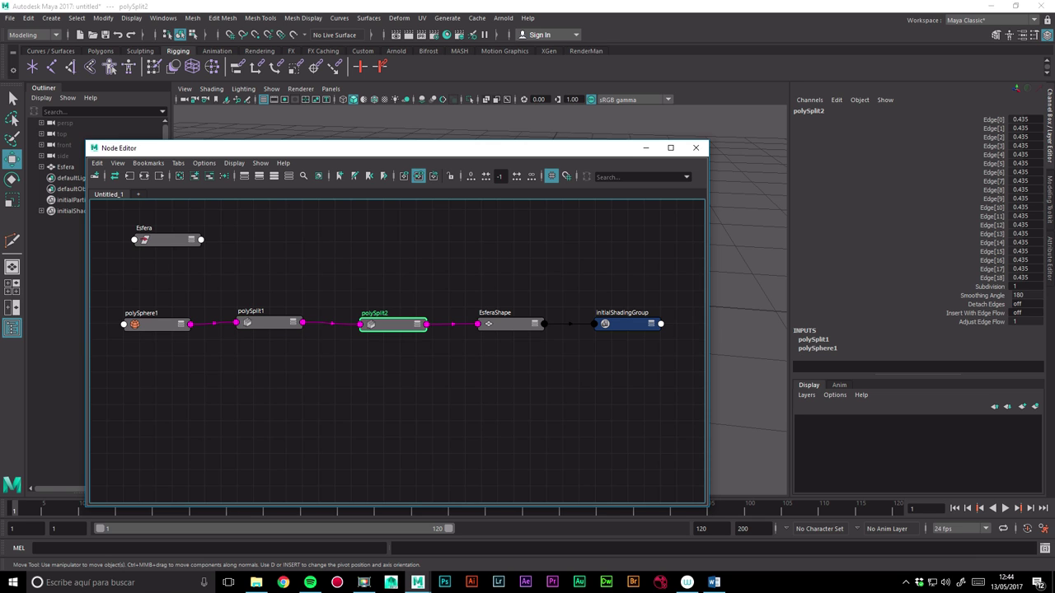
pyautogui.moveTo(511, 323); pyautogui.dragTo(513, 319)
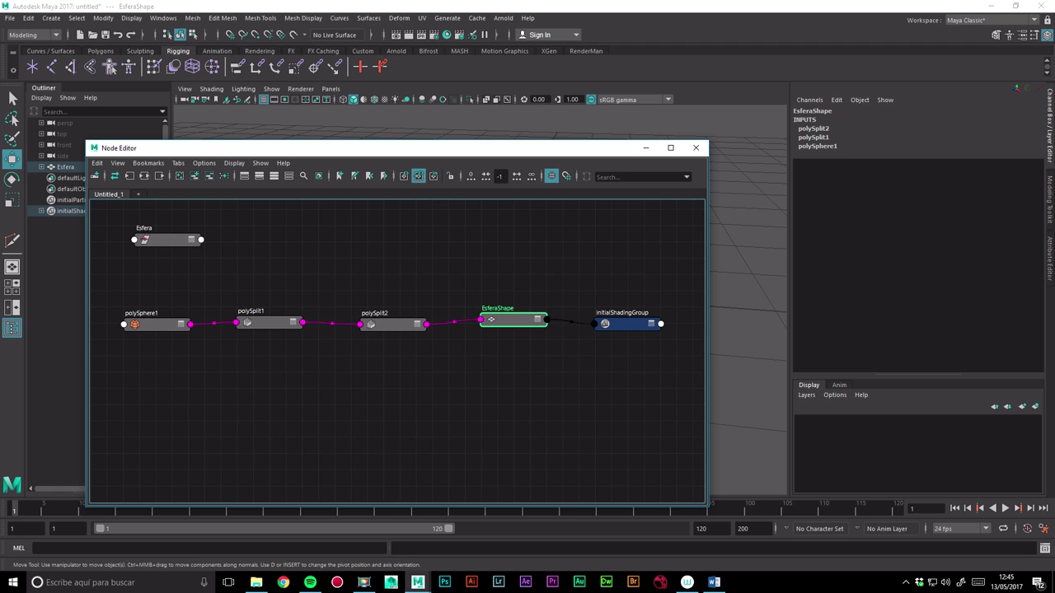
pyautogui.moveTo(626, 323)
pyautogui.mouseDown()
pyautogui.moveTo(637, 318)
pyautogui.moveTo(641, 332)
pyautogui.moveTo(623, 328)
pyautogui.moveTo(663, 323)
pyautogui.mouseUp()
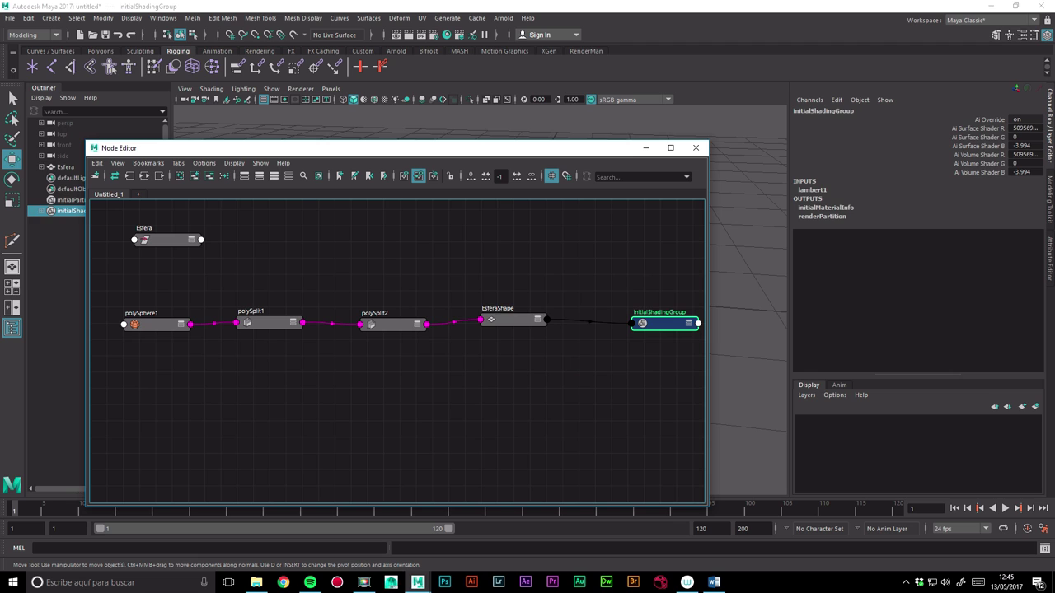
pyautogui.moveTo(511, 320); pyautogui.dragTo(513, 323)
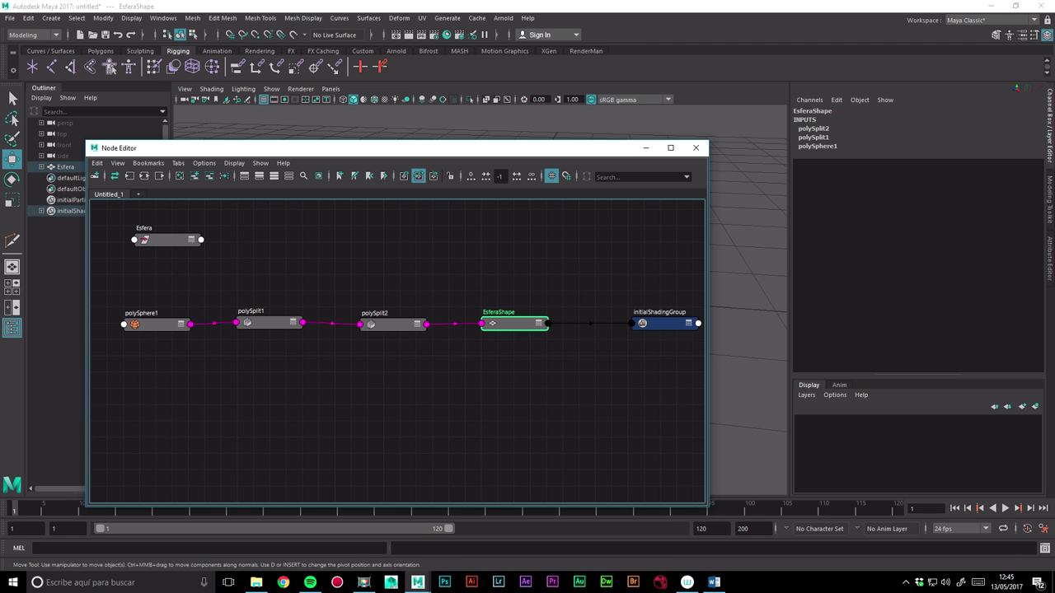
# Select the polySplit1 and polySplit2 nodes and their link, then close the Node Editor and select the sphere.
pyautogui.click(331, 323)
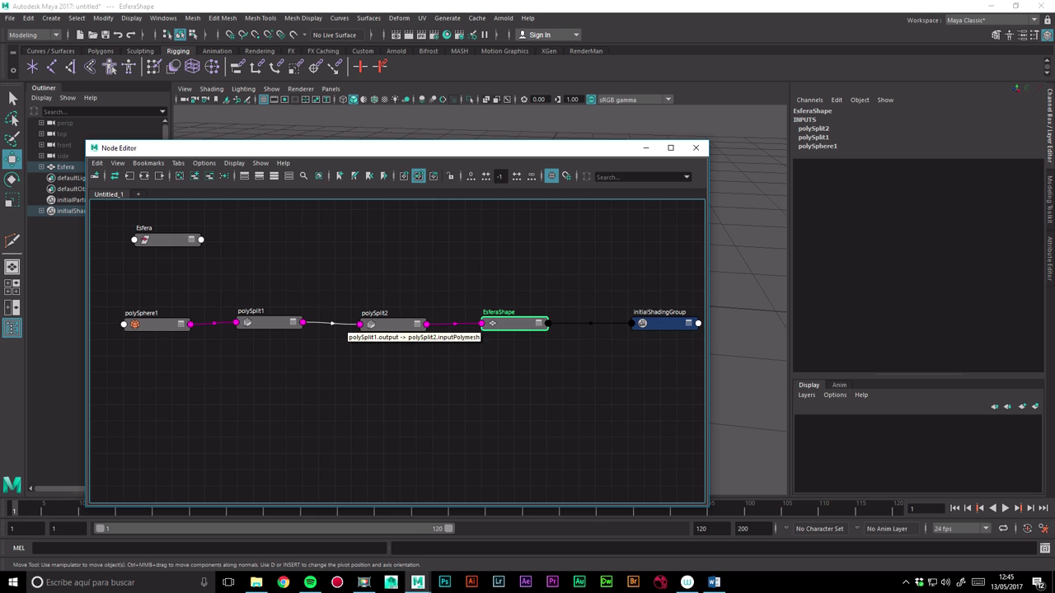
pyautogui.moveTo(389, 324); pyautogui.dragTo(383, 320)
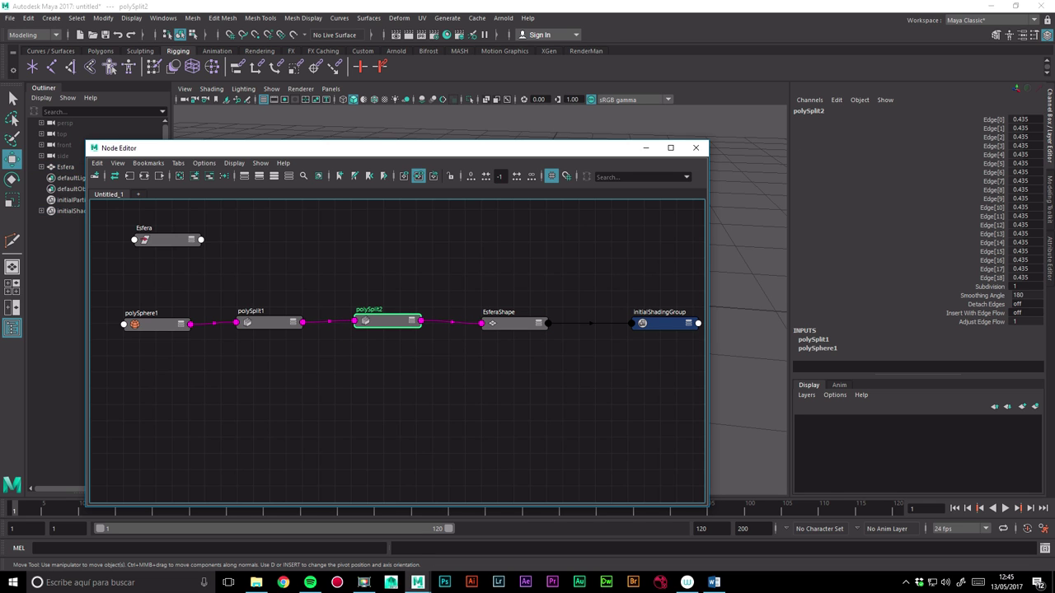
pyautogui.moveTo(388, 321); pyautogui.dragTo(384, 322)
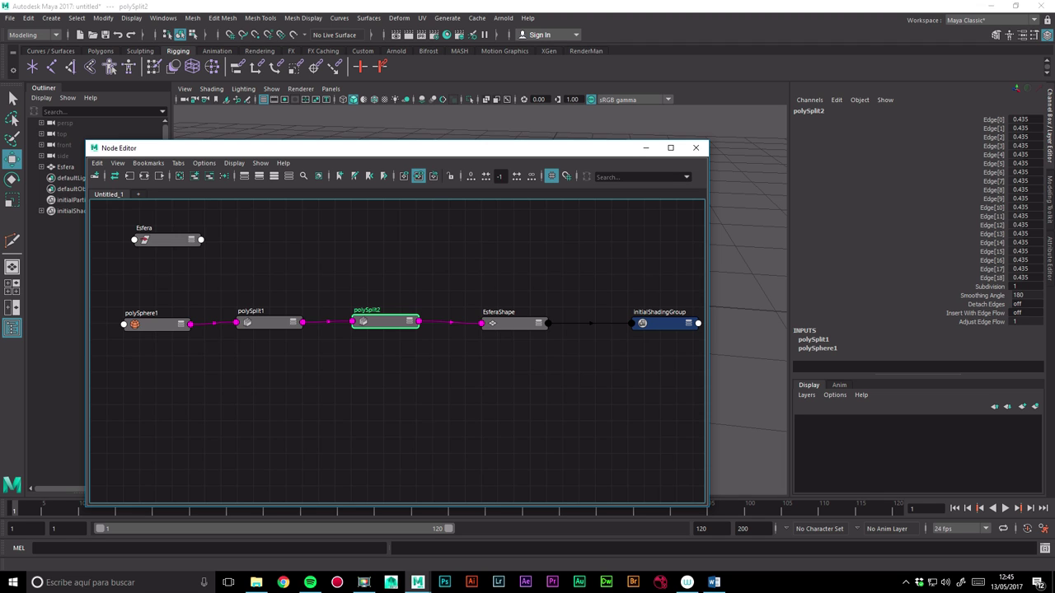
pyautogui.moveTo(268, 323); pyautogui.dragTo(270, 323)
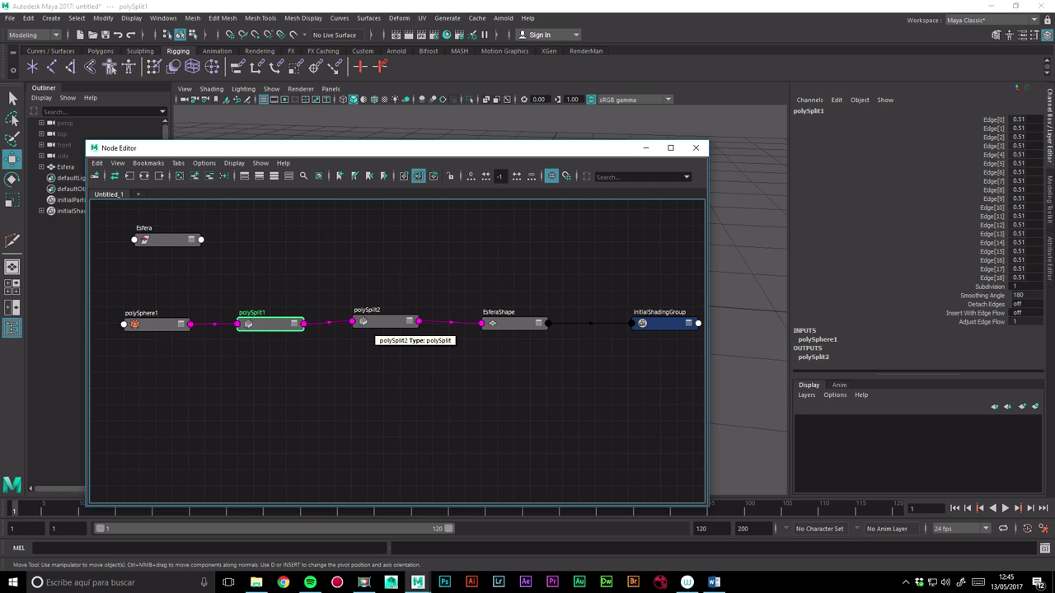
pyautogui.click(695, 147)
pyautogui.click(461, 271)
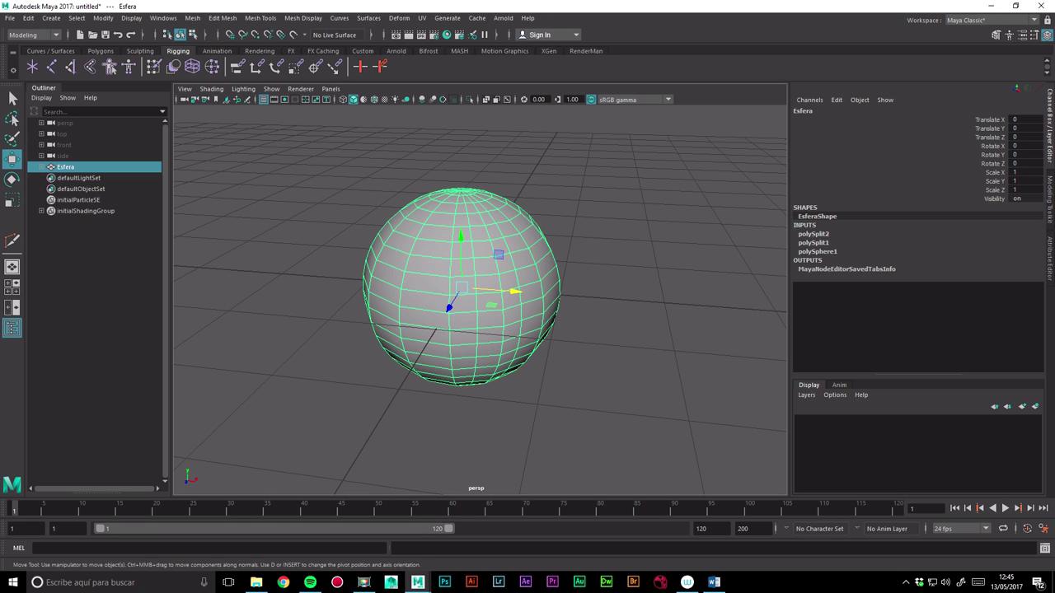
# Delete the polySplit1 node from the sphere's history, then undo that deletion.
pyautogui.click(813, 242)
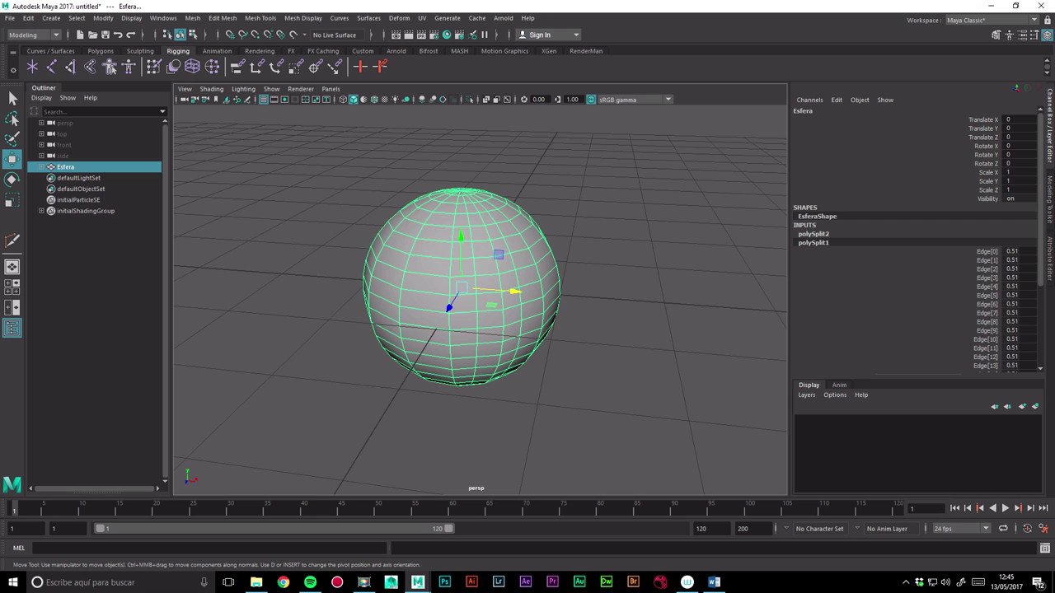
pyautogui.rightClick(813, 243)
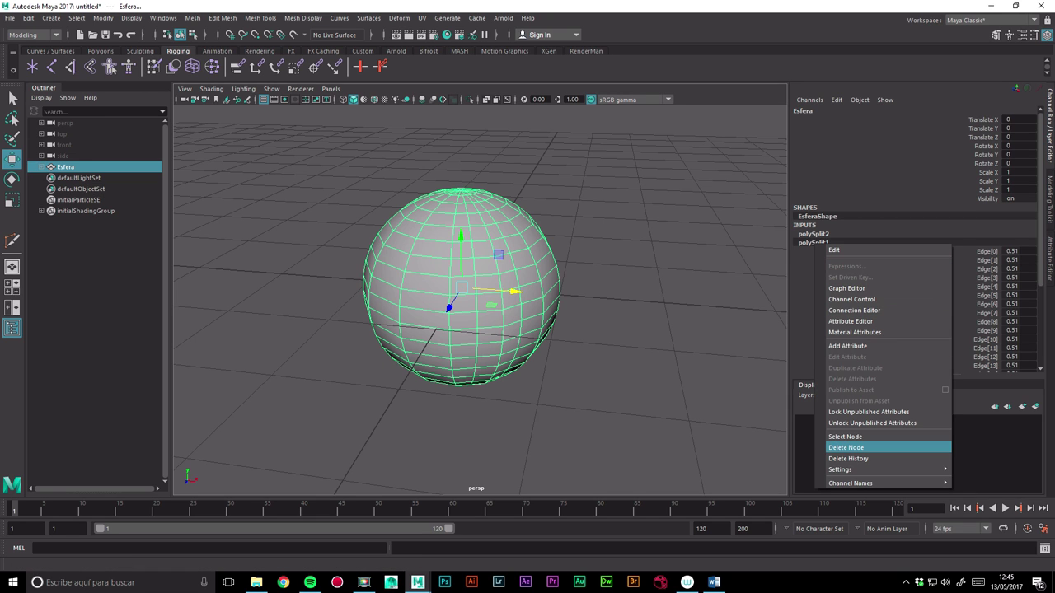
pyautogui.click(846, 448)
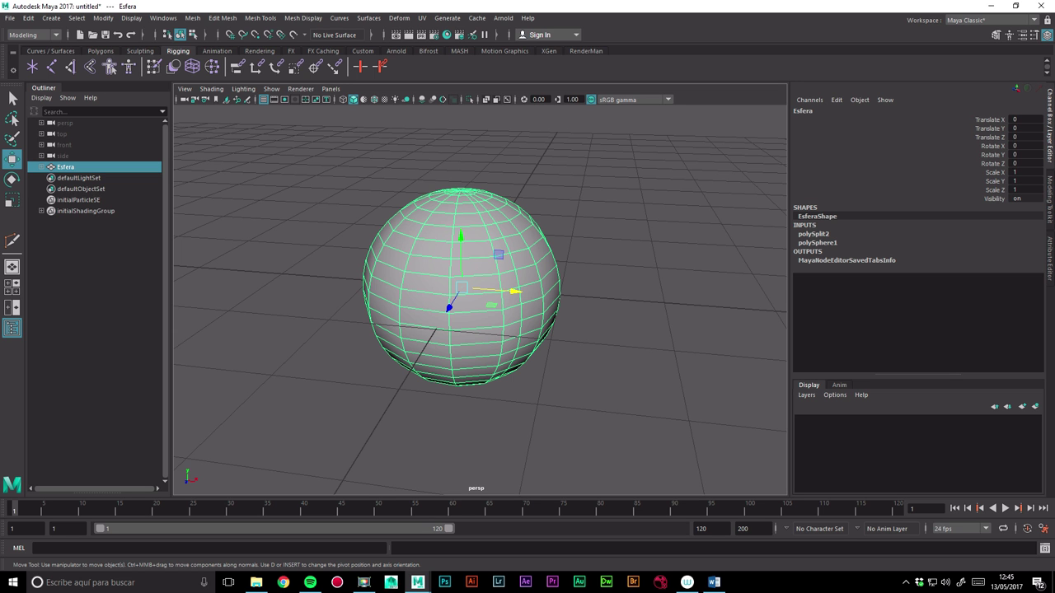
pyautogui.hotkey('ctrl', 'z')
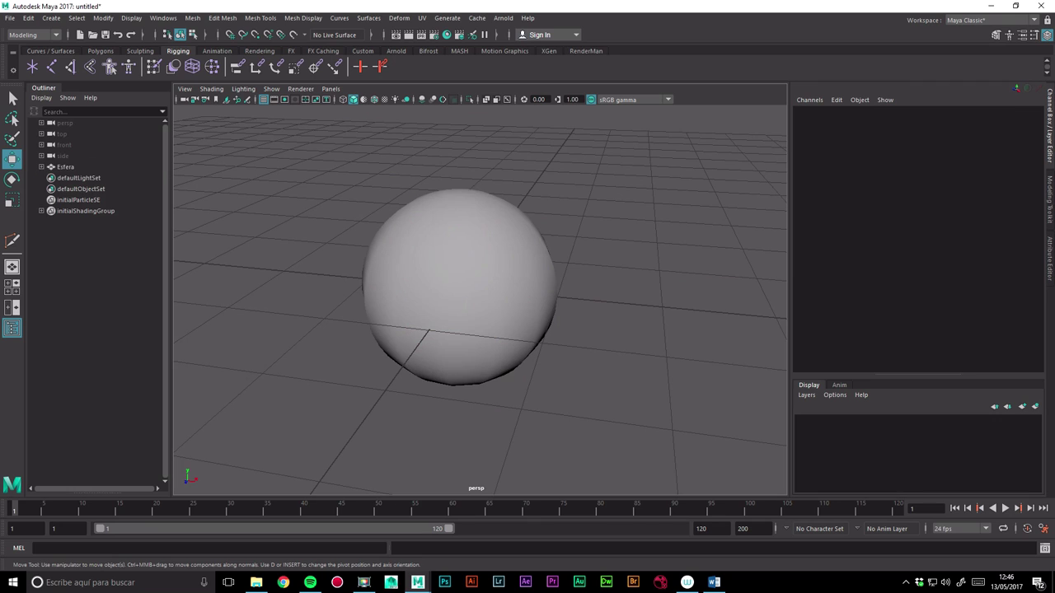
# Delete the polySplit2 node and select polySphere1's Subdivisions Axis attribute.
pyautogui.click(813, 234)
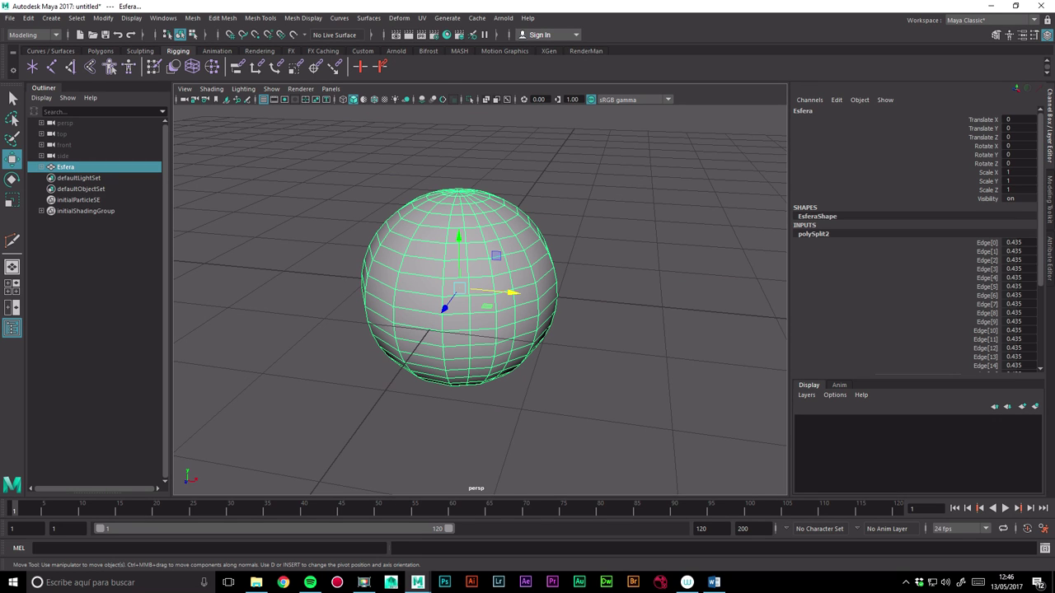
pyautogui.rightClick(822, 235)
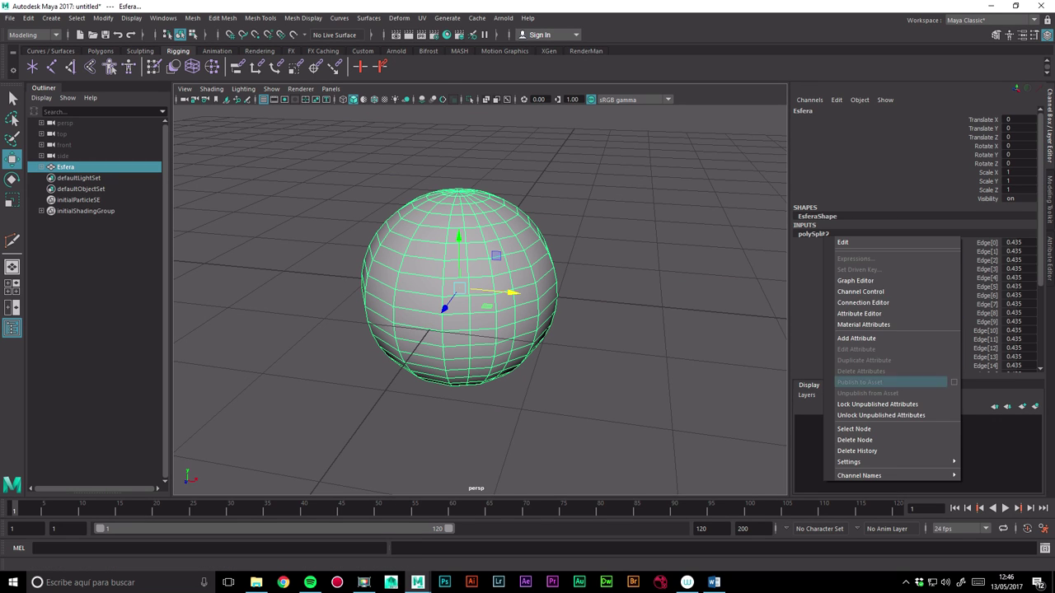
pyautogui.click(854, 440)
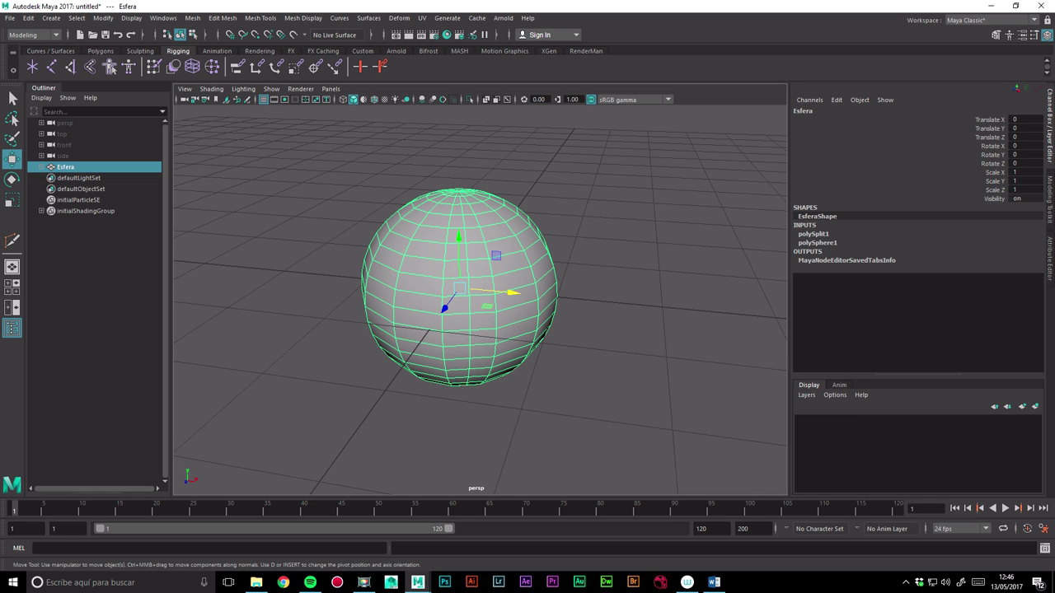
pyautogui.keyDown('alt'); pyautogui.moveTo(478, 330); pyautogui.dragTo(494, 330); pyautogui.keyUp('alt')
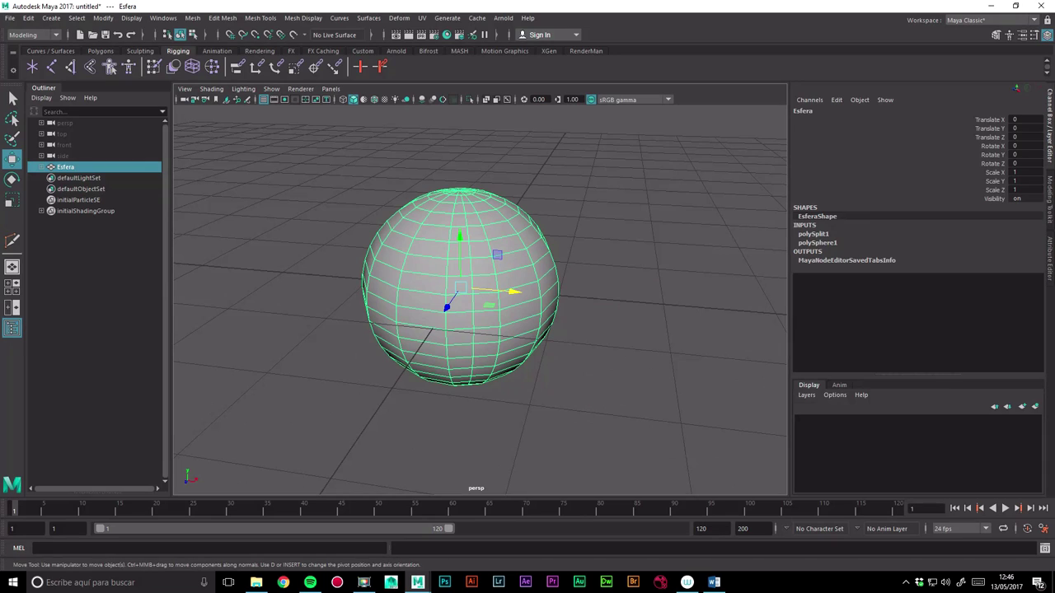
pyautogui.click(816, 243)
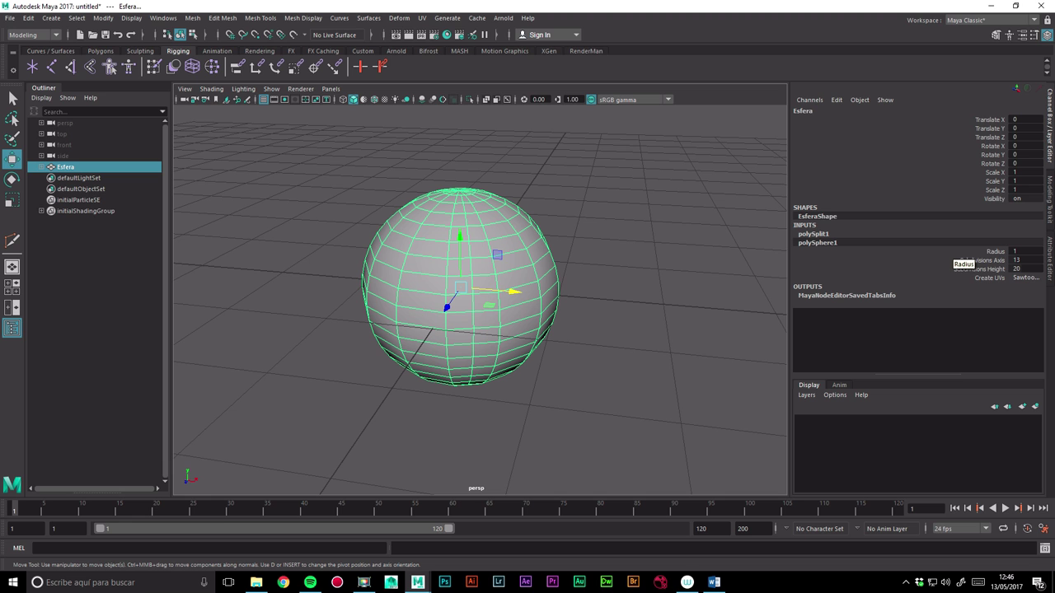
pyautogui.click(980, 259)
# Lower Subdivisions Axis from 13 to 11 and select a single face on the sphere.
pyautogui.moveTo(495, 329); pyautogui.dragTo(462, 329, button='middle')
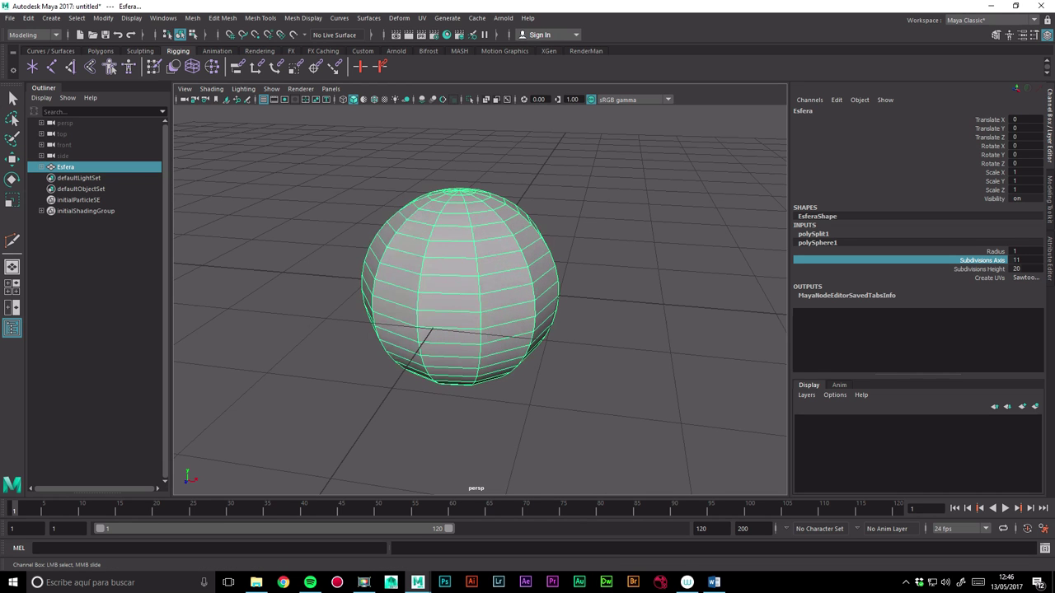
pyautogui.moveTo(501, 272); pyautogui.dragTo(501, 298, button='right')
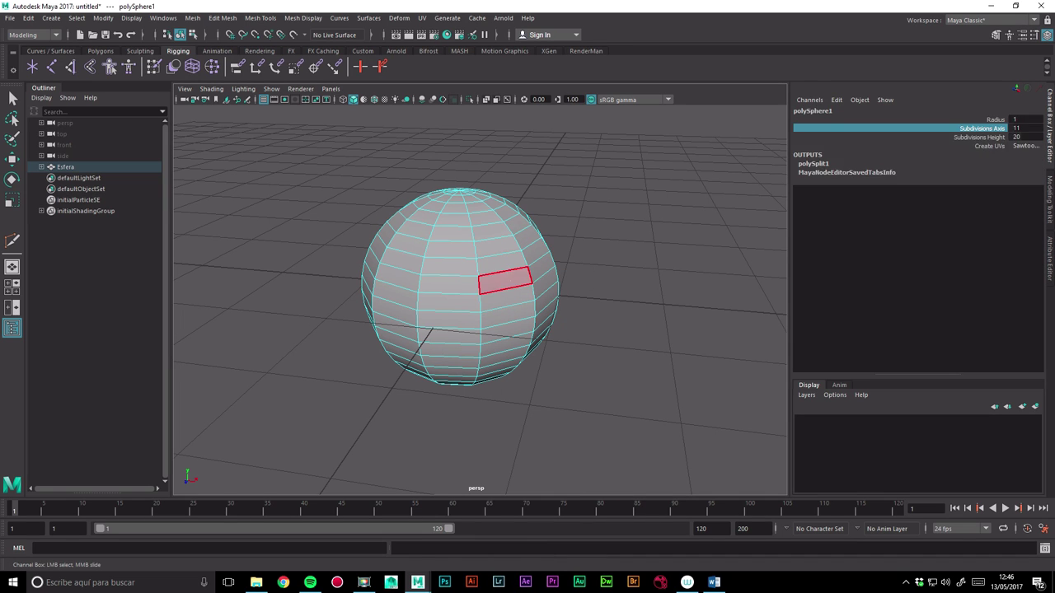
pyautogui.click(503, 284)
# Extrude the face outward to Local Translate Z 0.742 and return to object mode.
pyautogui.press('w')
pyautogui.click(995, 35)
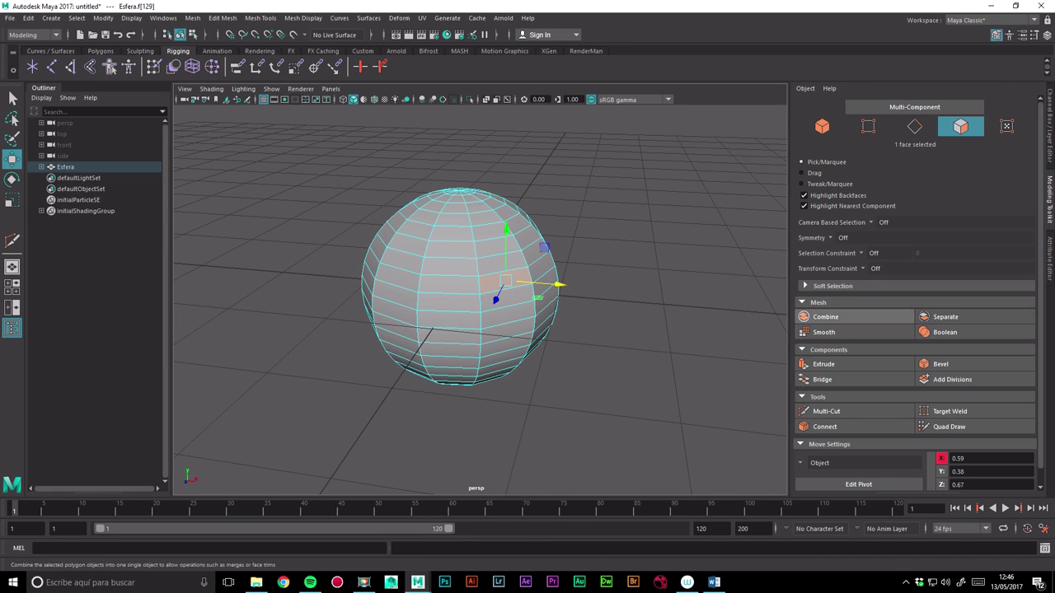
pyautogui.click(803, 365)
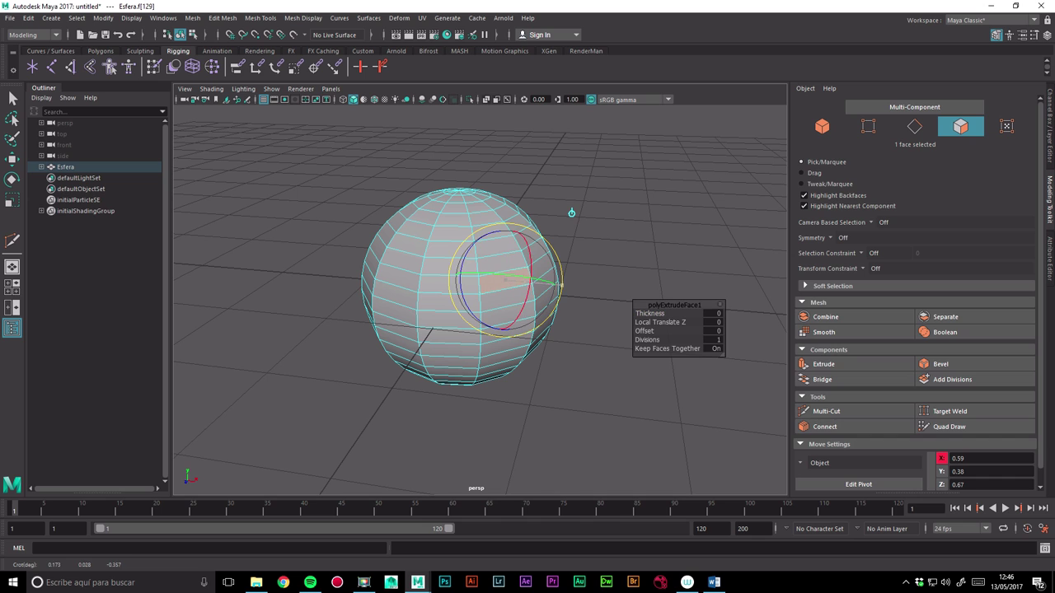
pyautogui.moveTo(571, 213); pyautogui.dragTo(619, 208, button='middle')
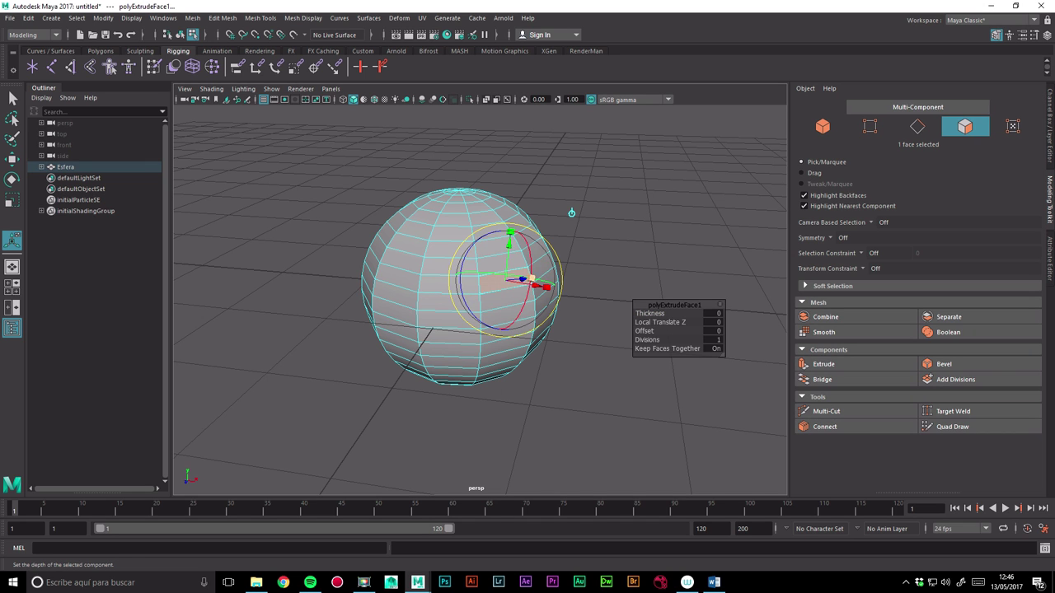
pyautogui.moveTo(437, 221); pyautogui.dragTo(486, 208, button='right')
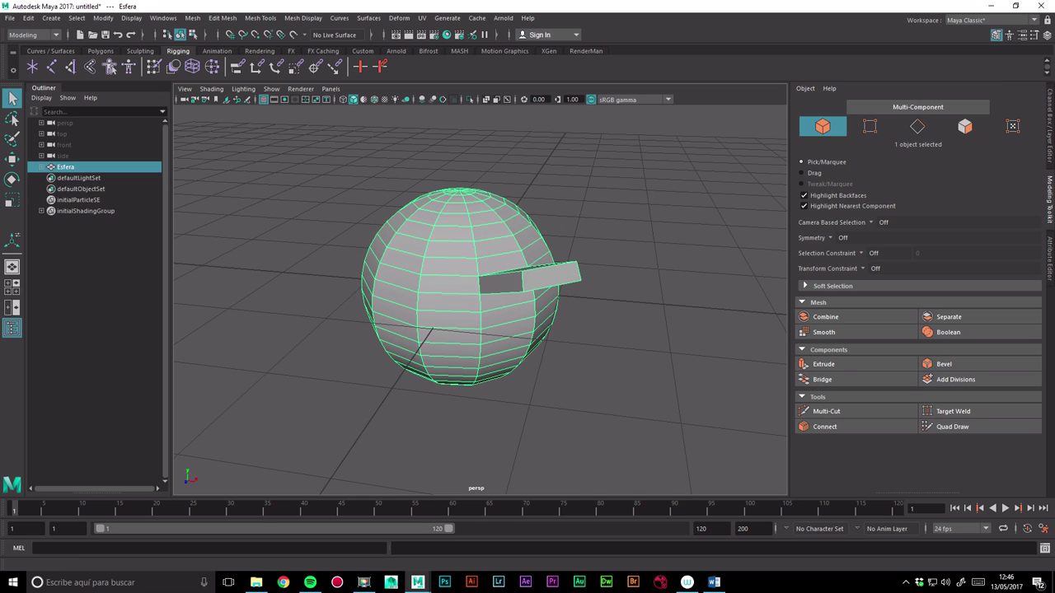
pyautogui.hotkey('ctrl', 'a')
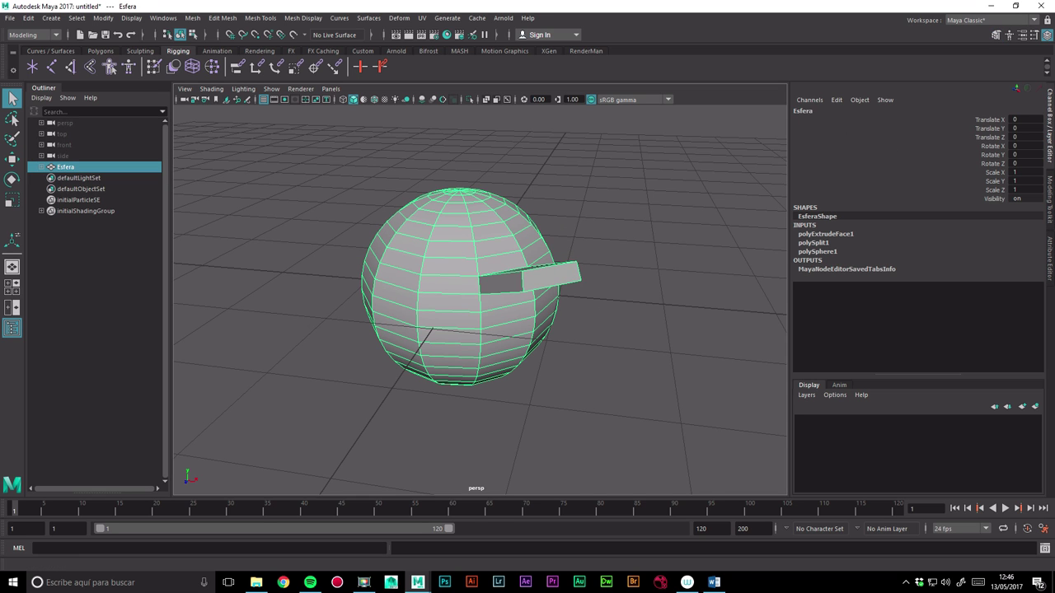
# Review polyExtrudeFace1's Pivot X and Local Translate X, scroll through the inputs, and return to object selection.
pyautogui.click(825, 234)
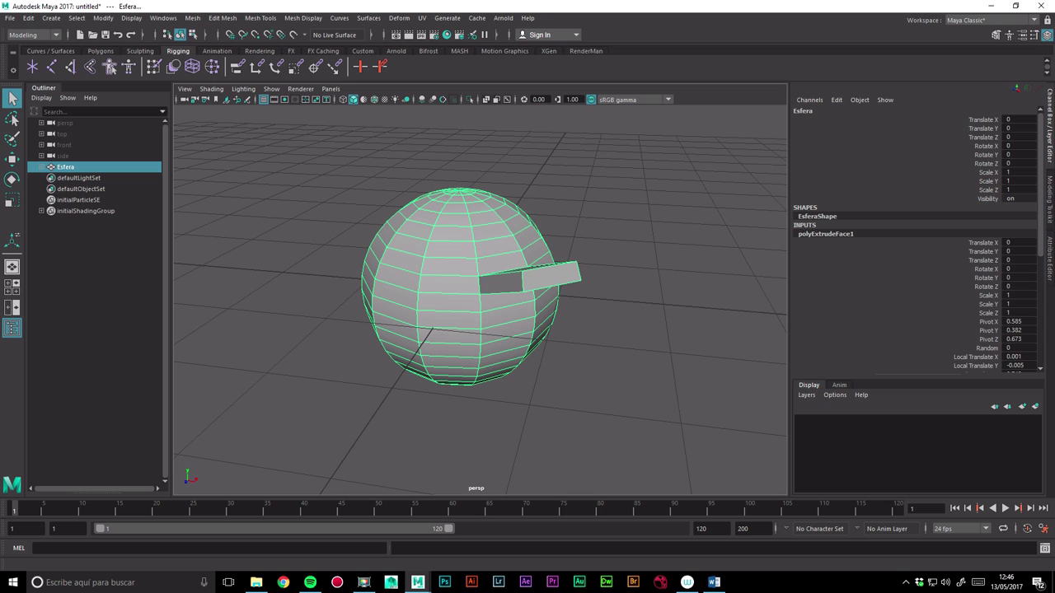
pyautogui.click(984, 322)
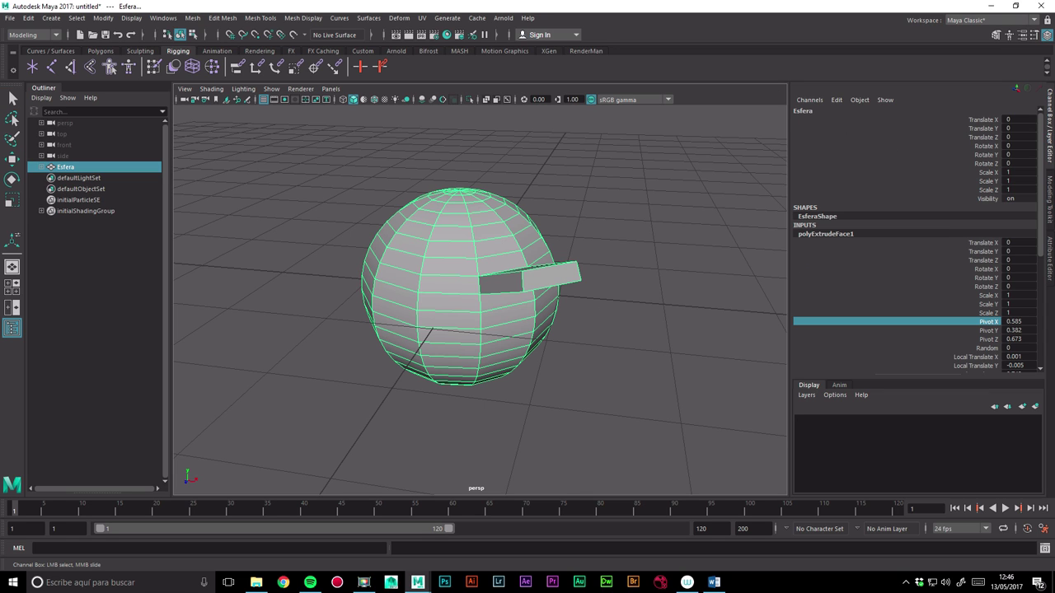
pyautogui.click(976, 357)
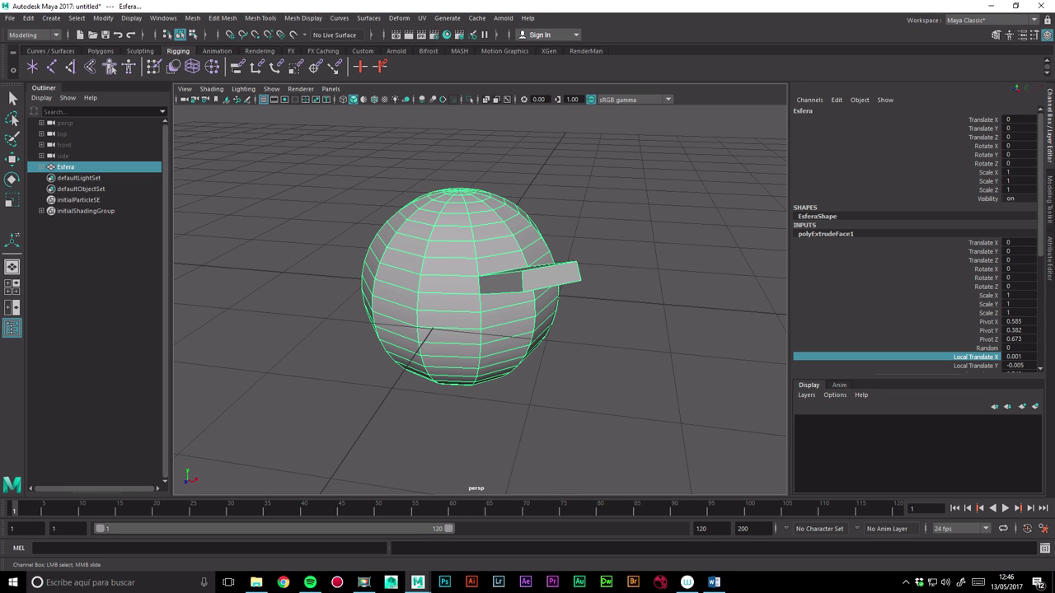
pyautogui.scroll(-5, 914, 247)
pyautogui.scroll(-3, 915, 247)
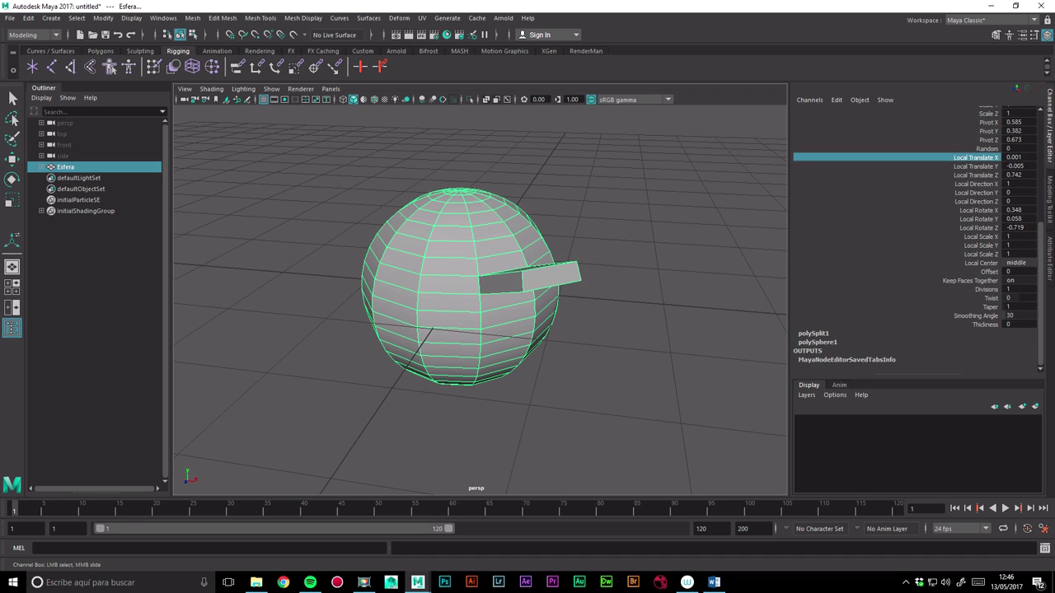
pyautogui.press('q')
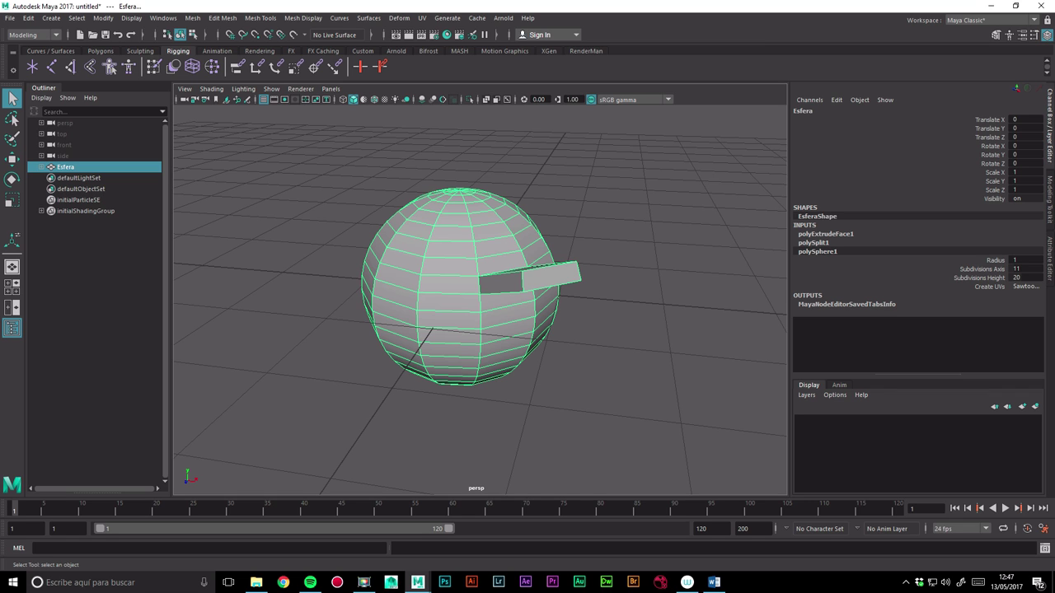
# Drag polySphere1's Subdivisions Axis up to 19 and Subdivisions Height down to 13.
pyautogui.click(980, 268)
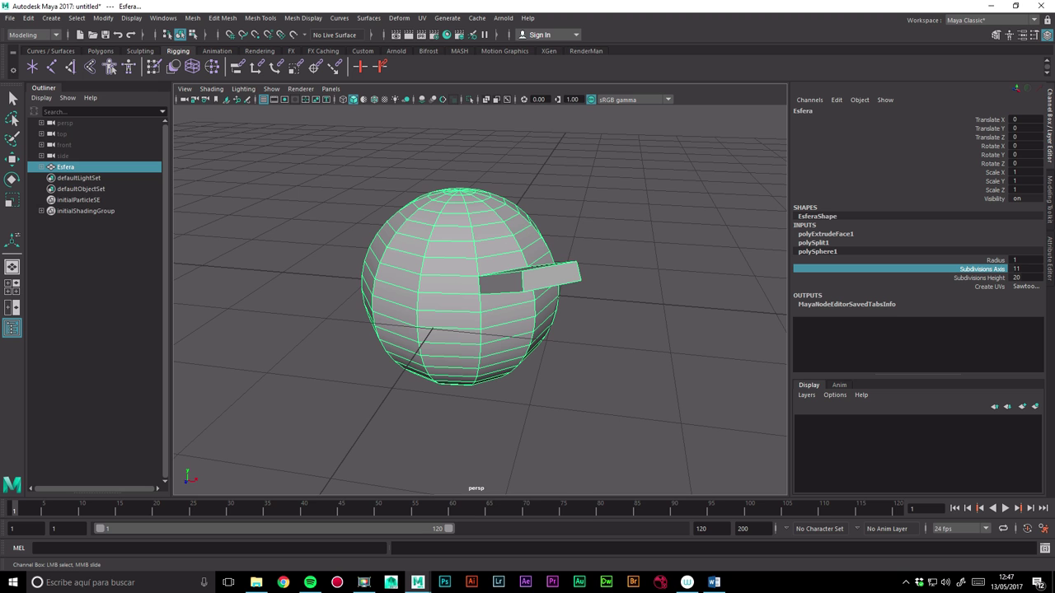
pyautogui.moveTo(577, 370); pyautogui.dragTo(638, 371, button='middle')
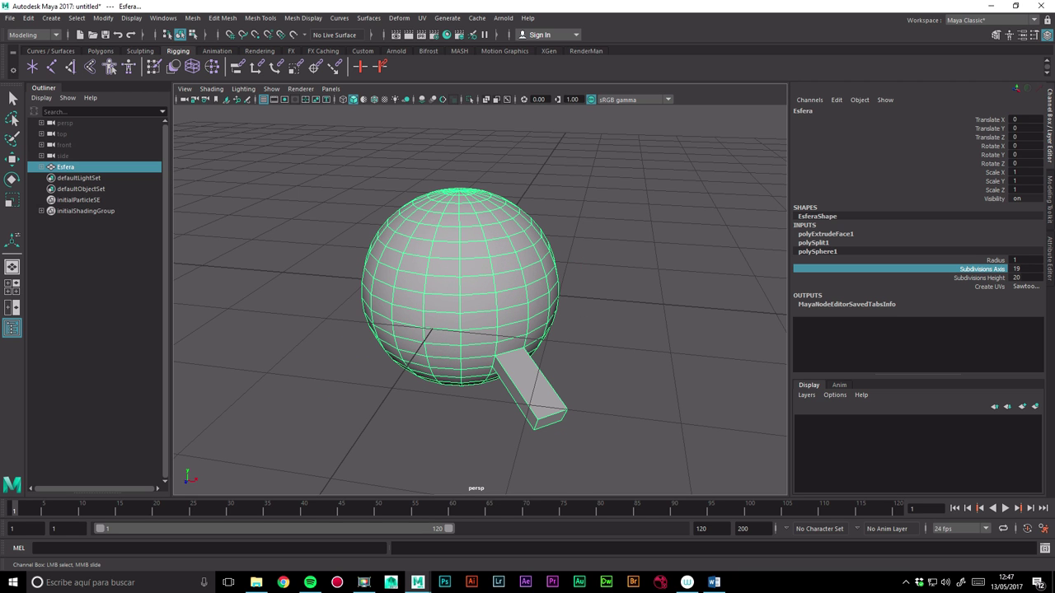
pyautogui.click(981, 278)
pyautogui.moveTo(981, 278)
pyautogui.mouseDown(button='middle')
pyautogui.moveTo(923, 278)
pyautogui.moveTo(947, 278)
pyautogui.mouseUp(button='middle')
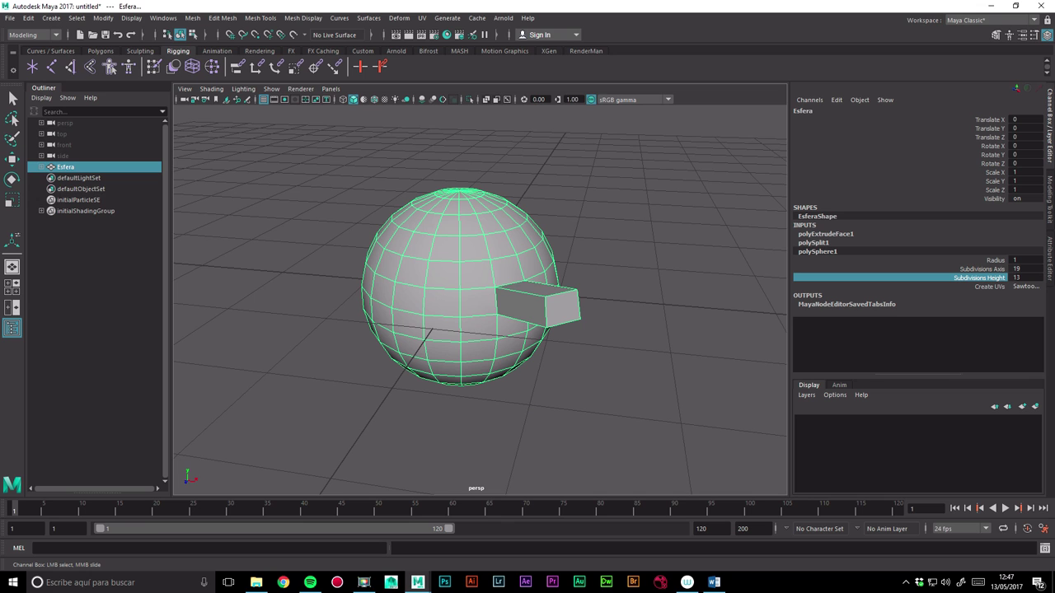
# Marquee-select a group of vertices on the sphere's left and pull them out as a spout.
pyautogui.moveTo(459, 264); pyautogui.dragTo(404, 270, button='right')
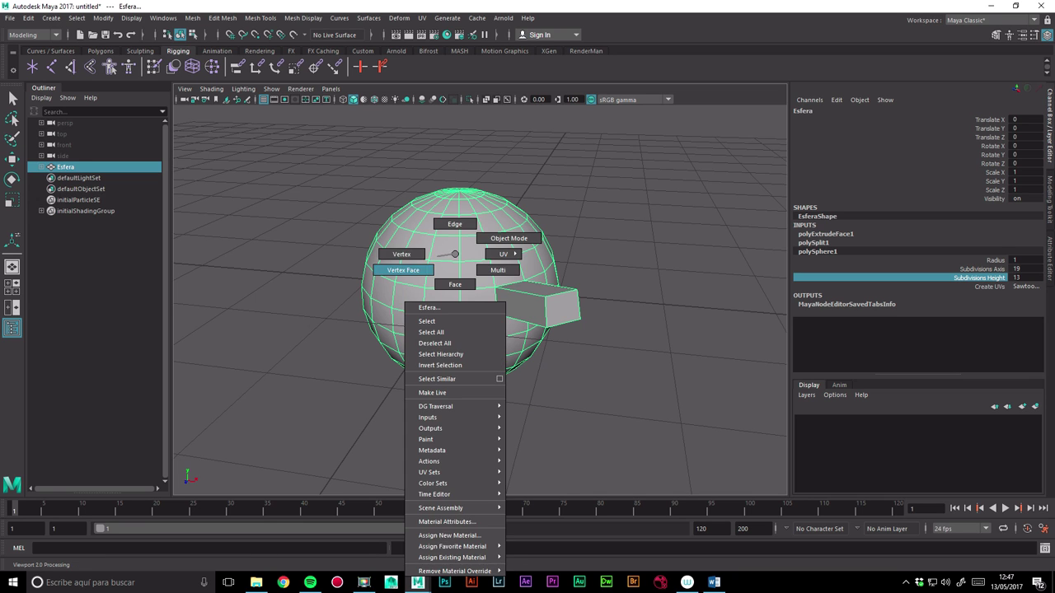
pyautogui.moveTo(408, 265)
pyautogui.mouseDown()
pyautogui.moveTo(370, 232)
pyautogui.moveTo(318, 245)
pyautogui.mouseUp()
pyautogui.press('w')
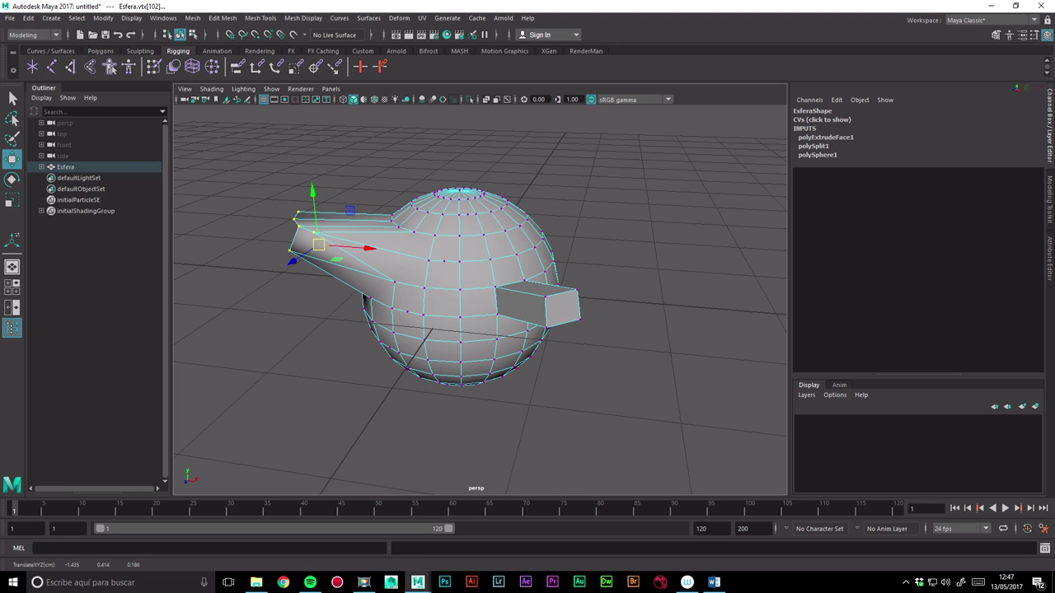
# Multi-Cut the spout's lower edge, then reselect the whole sphere object.
pyautogui.click(996, 34)
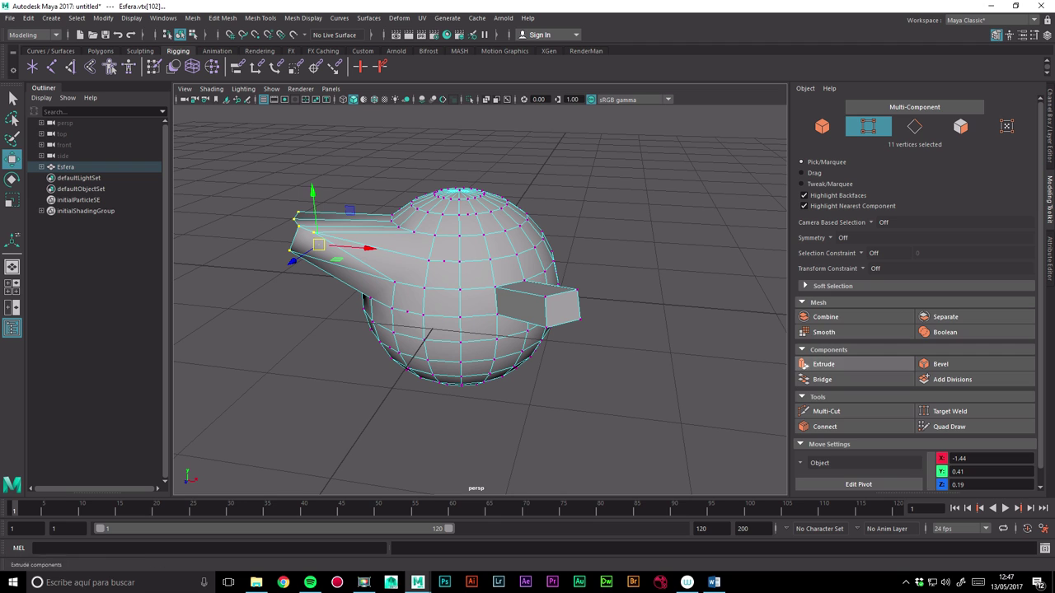
pyautogui.click(824, 411)
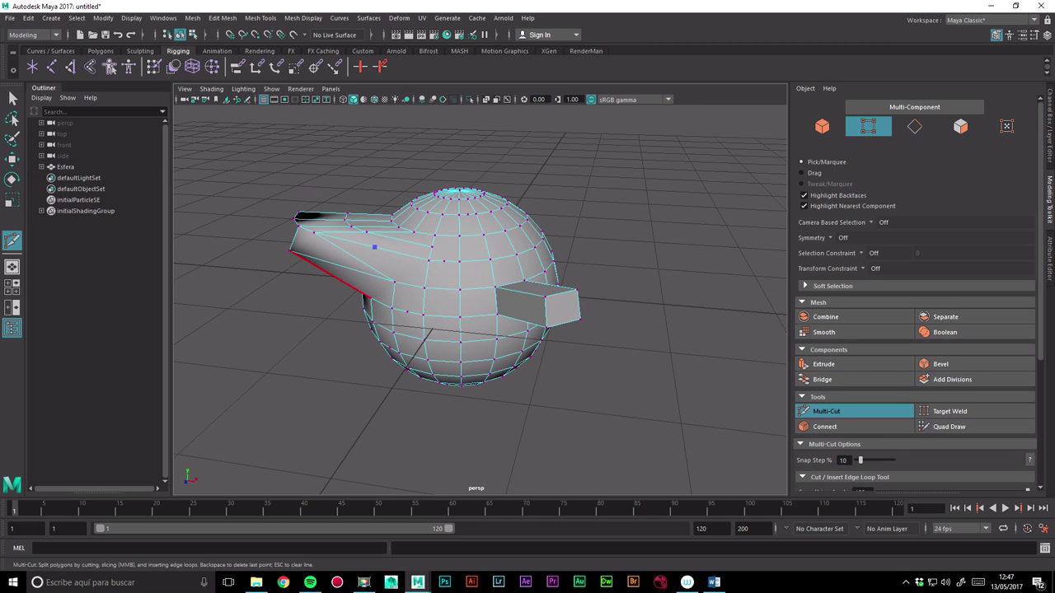
pyautogui.click(351, 286)
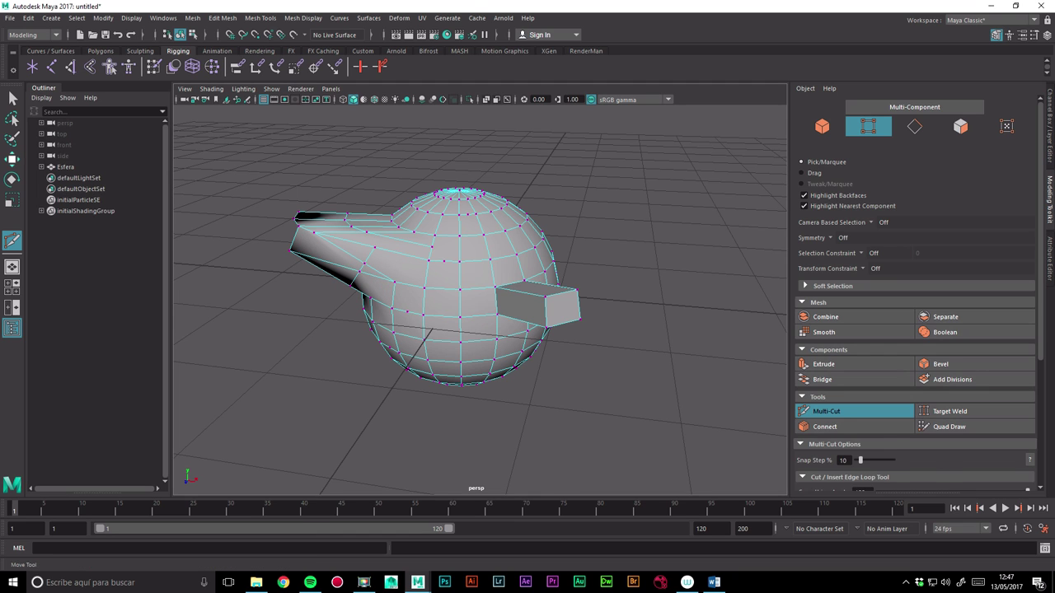
pyautogui.press('w')
pyautogui.moveTo(482, 226); pyautogui.dragTo(527, 208, button='right')
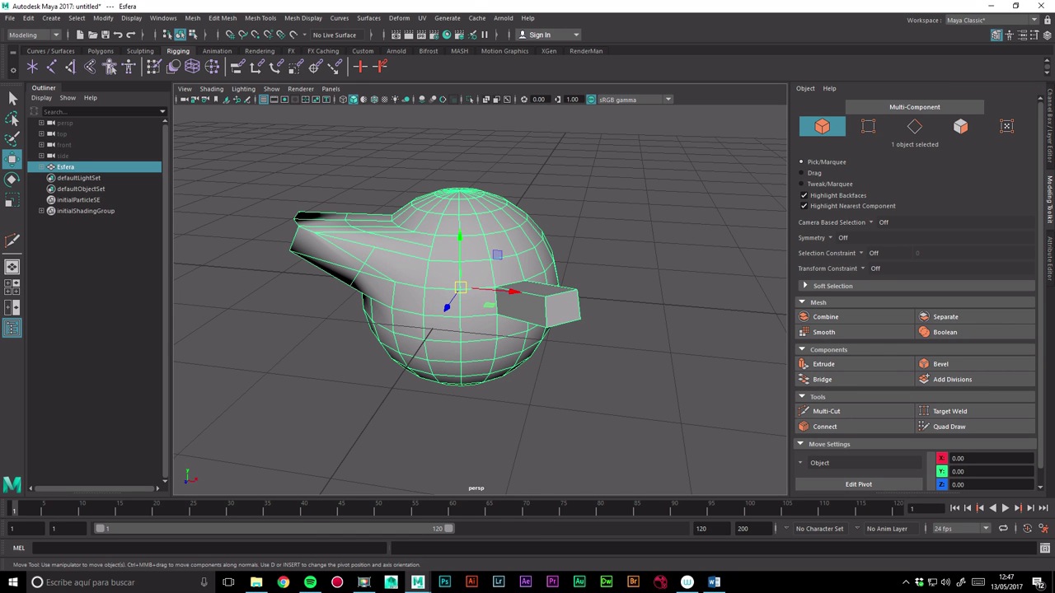
# Raise polySphere1's Subdivisions Axis to 21 in the Channel Box.
pyautogui.hotkey('ctrl', 'a')
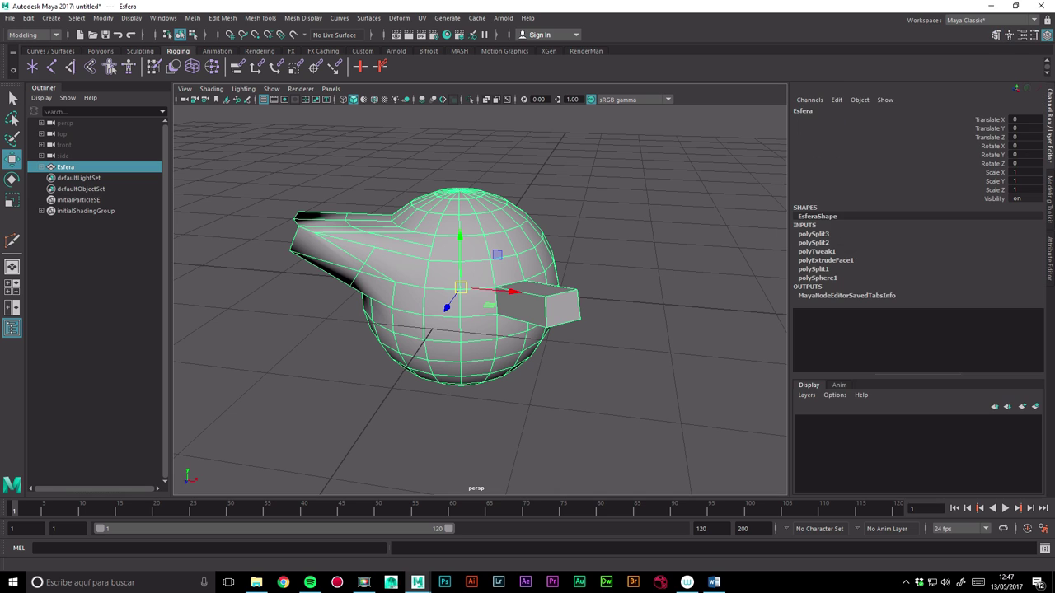
pyautogui.click(818, 278)
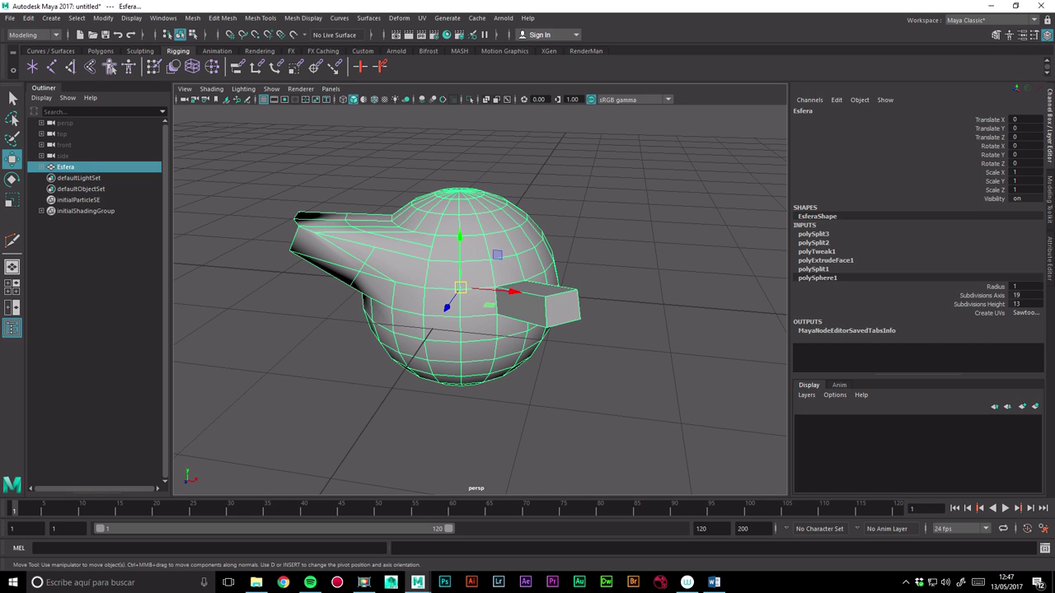
pyautogui.click(983, 295)
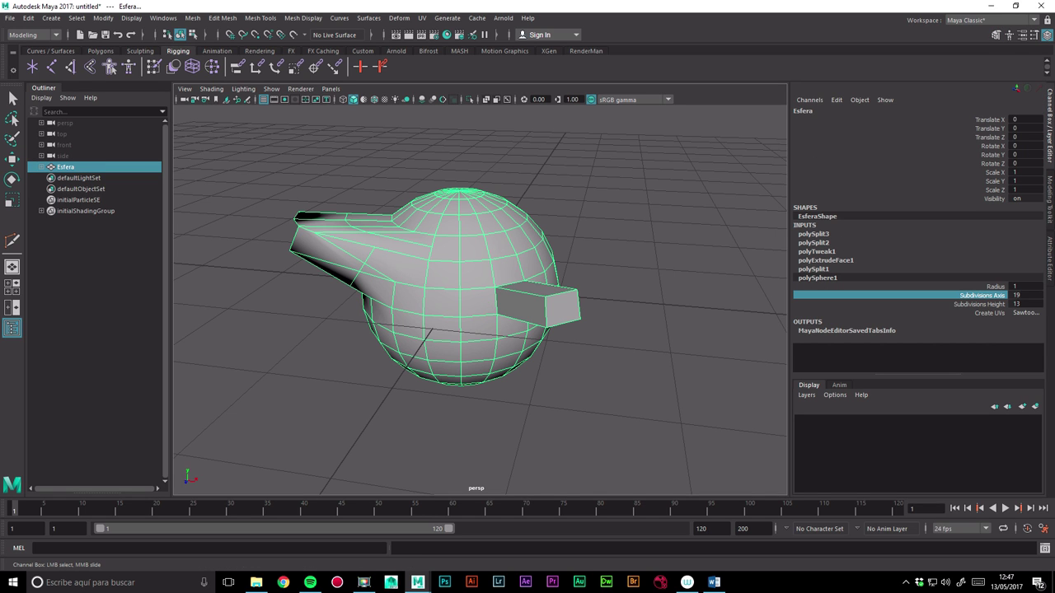
pyautogui.moveTo(461, 412)
pyautogui.mouseDown(button='middle')
pyautogui.moveTo(510, 412)
pyautogui.moveTo(499, 412)
pyautogui.mouseUp(button='middle')
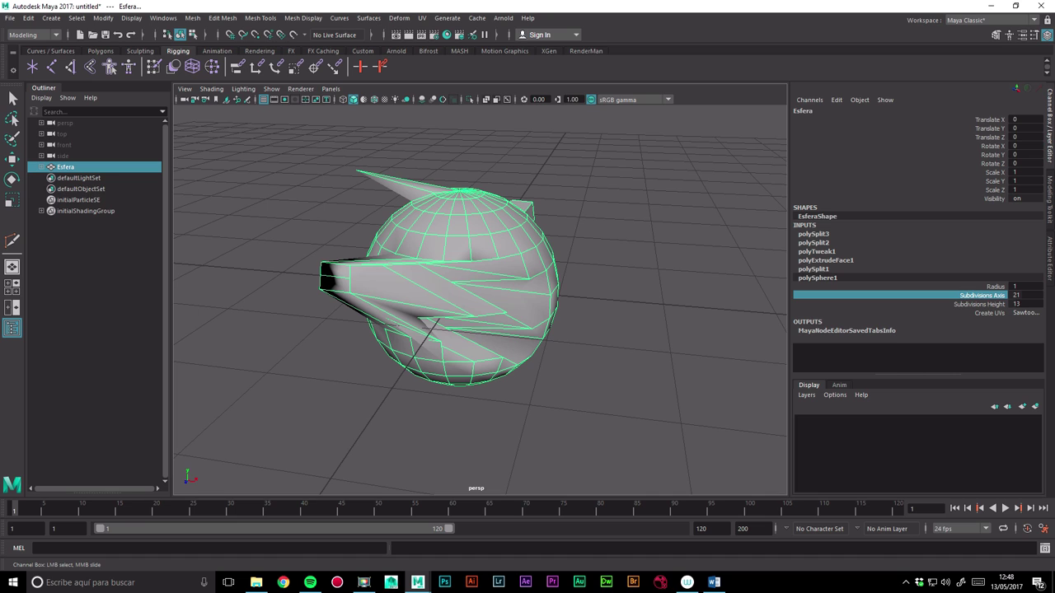
# Leave polySphere1's name unchanged, scroll the input history, and select the polySphere1 node.
pyautogui.doubleClick(814, 277)
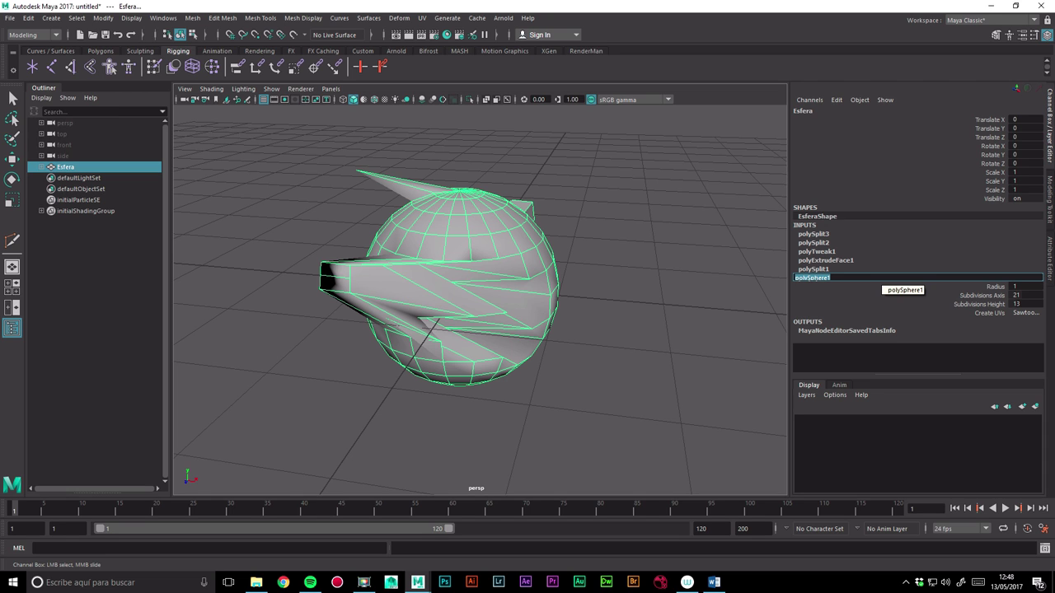
pyautogui.press('w')
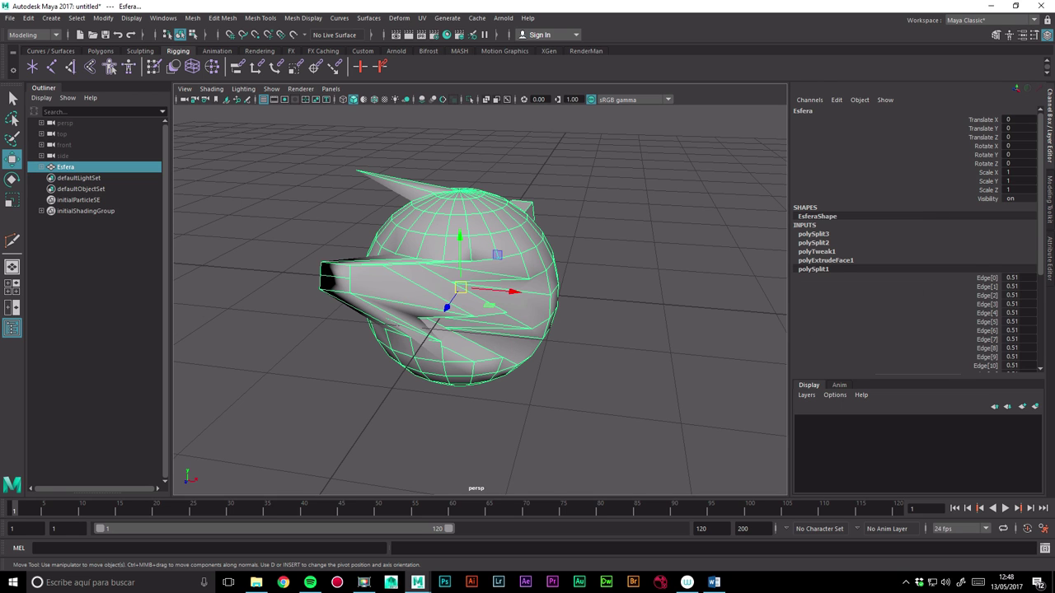
pyautogui.scroll(-1, 914, 238)
pyautogui.scroll(-3, 914, 239)
pyautogui.scroll(-3, 914, 239)
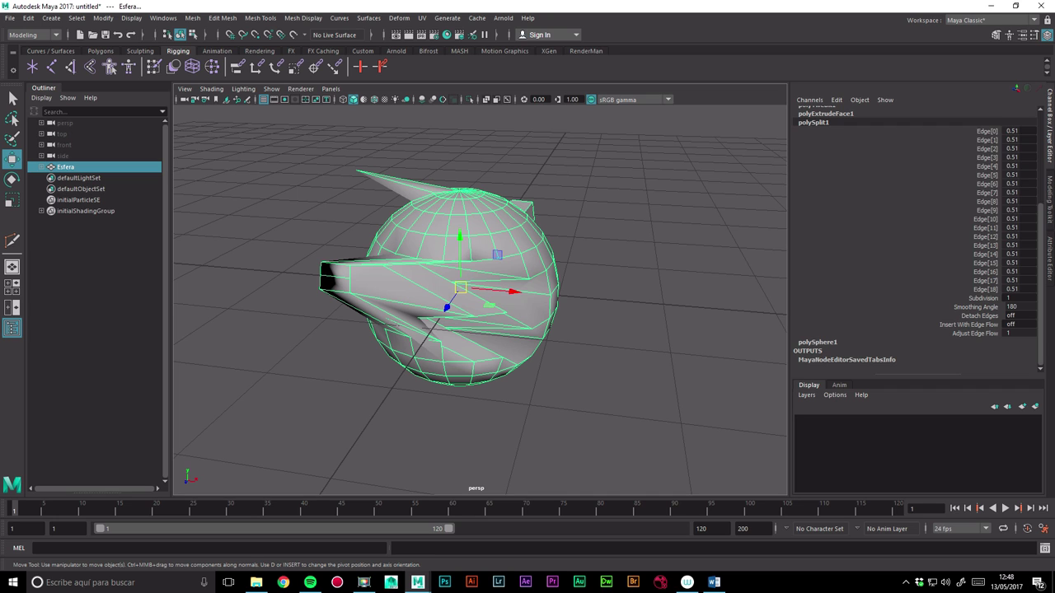
pyautogui.click(814, 342)
# Dismiss the inputs context menu, deselect, and reselect Esfera from the Outliner.
pyautogui.rightClick(822, 279)
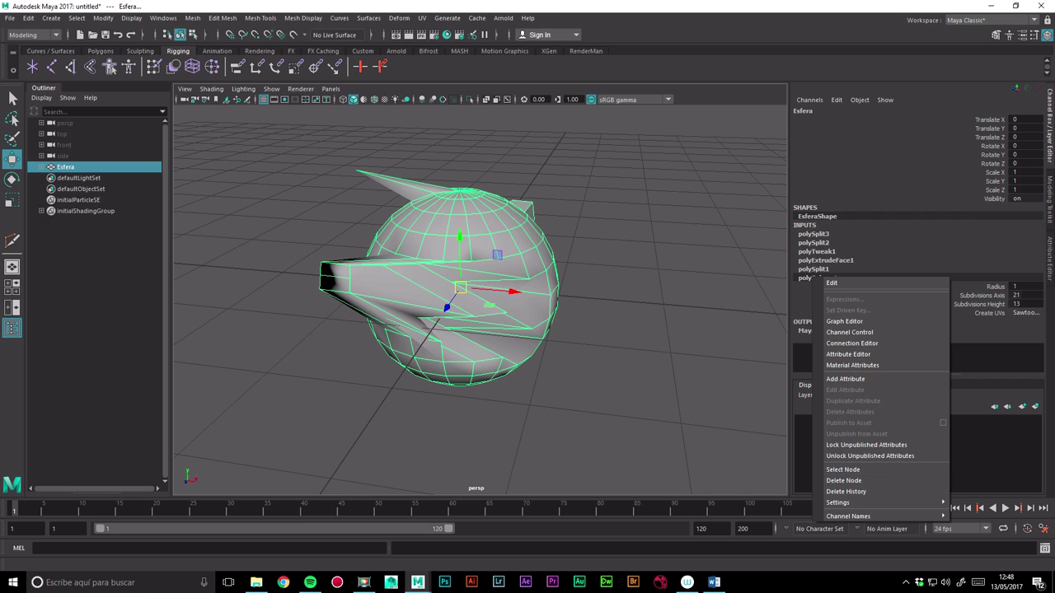
pyautogui.press('Escape')
pyautogui.click(659, 412)
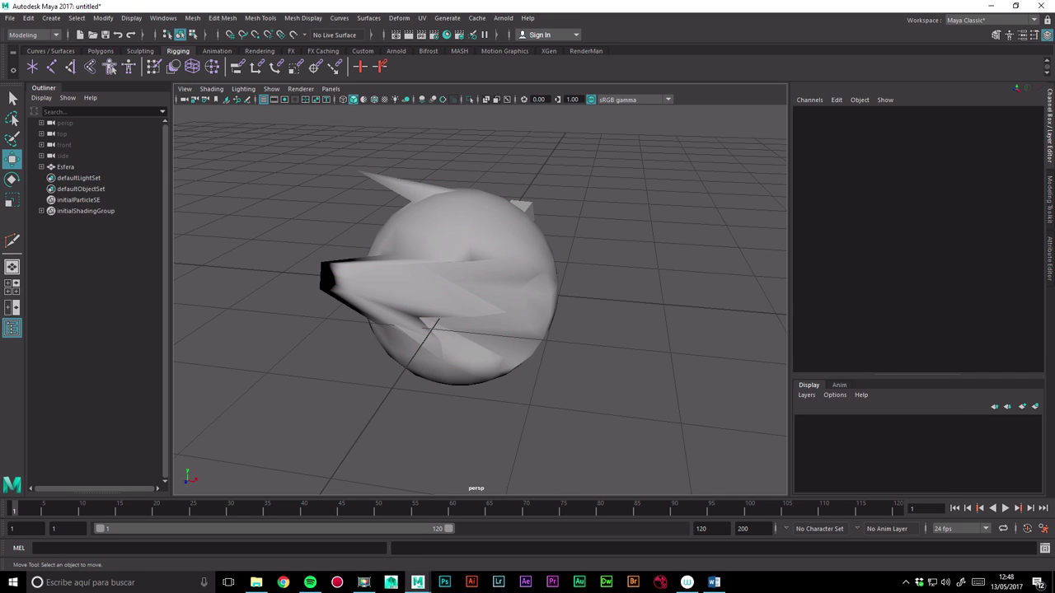
pyautogui.click(65, 166)
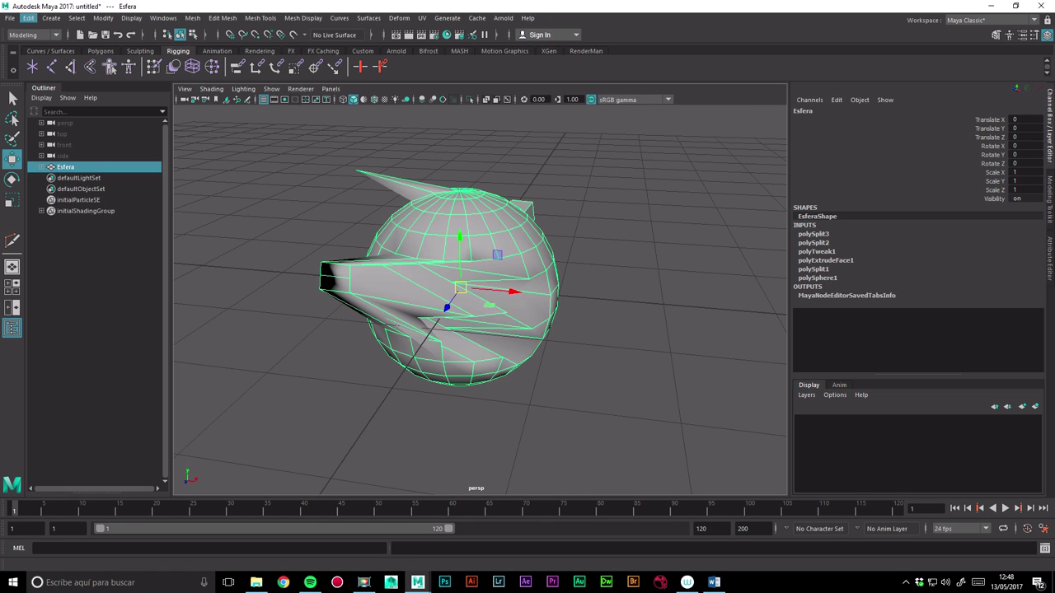
# Delete Esfera's construction history from the Channel Box Edit menu, then undo it.
pyautogui.click(836, 99)
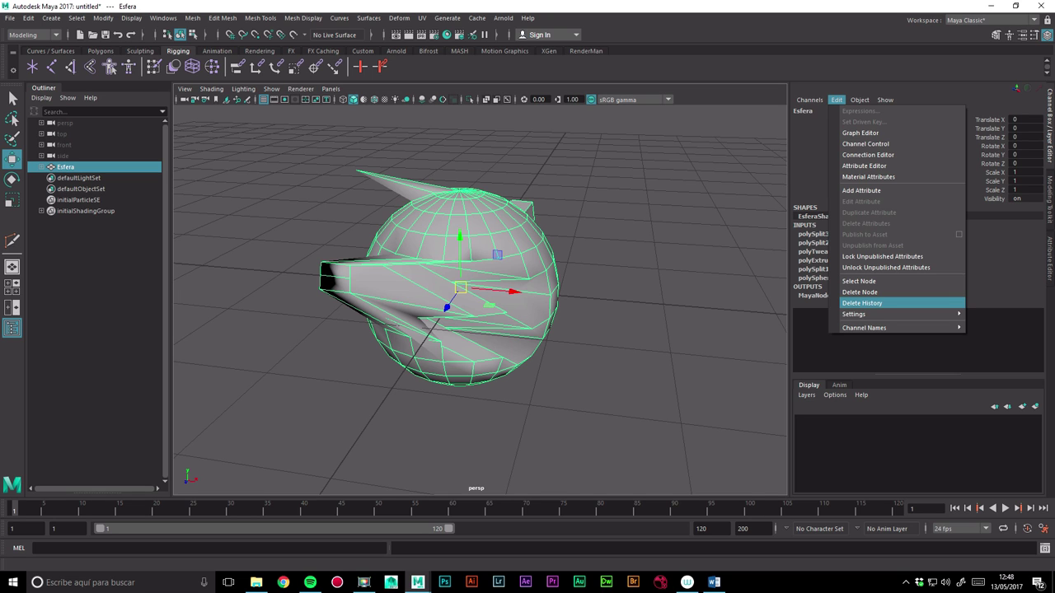
pyautogui.click(862, 303)
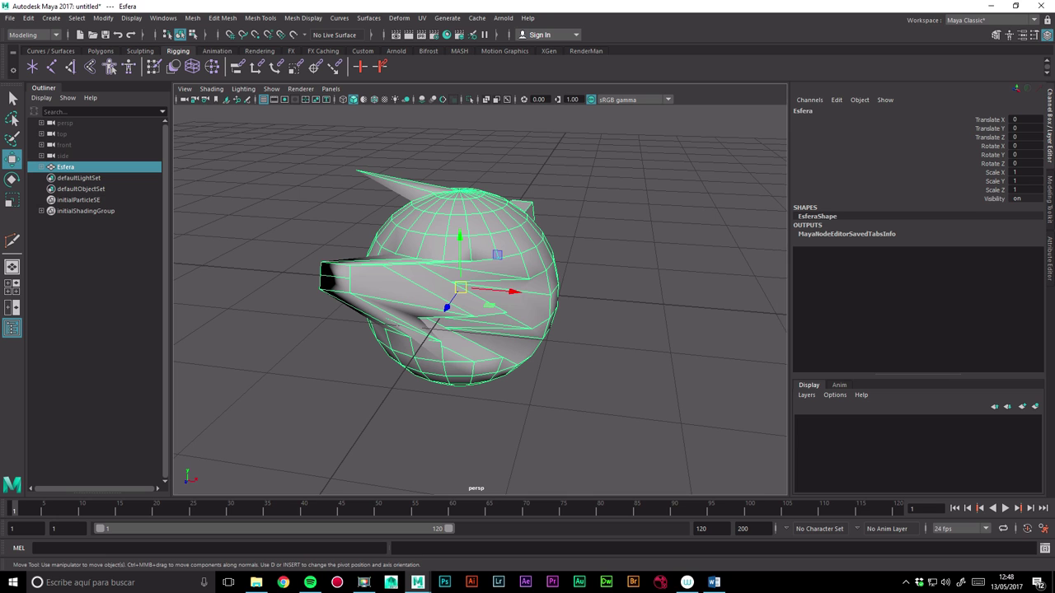
pyautogui.hotkey('ctrl', 'z')
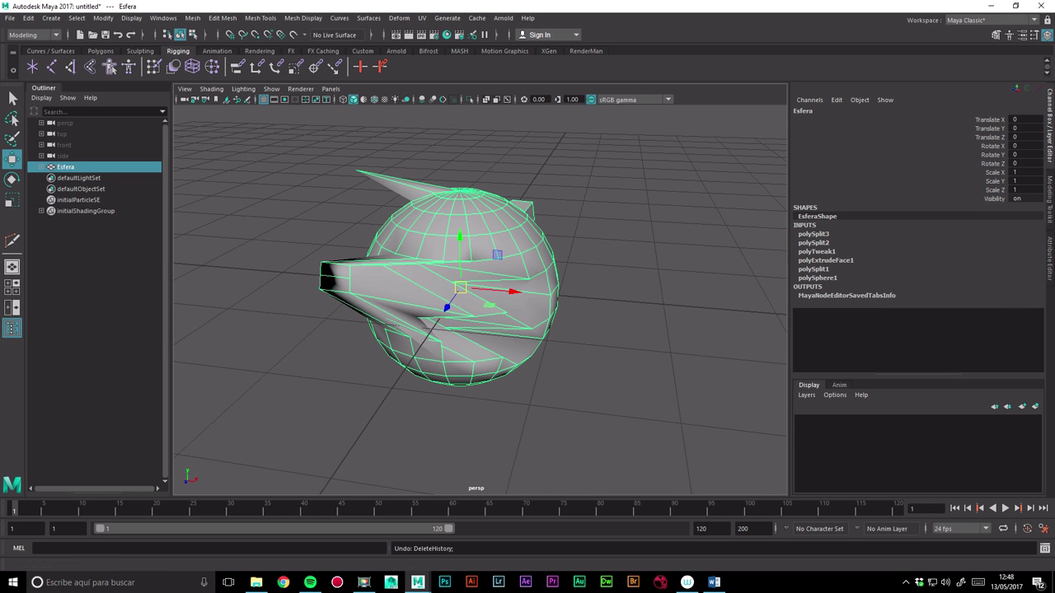
pyautogui.click(28, 18)
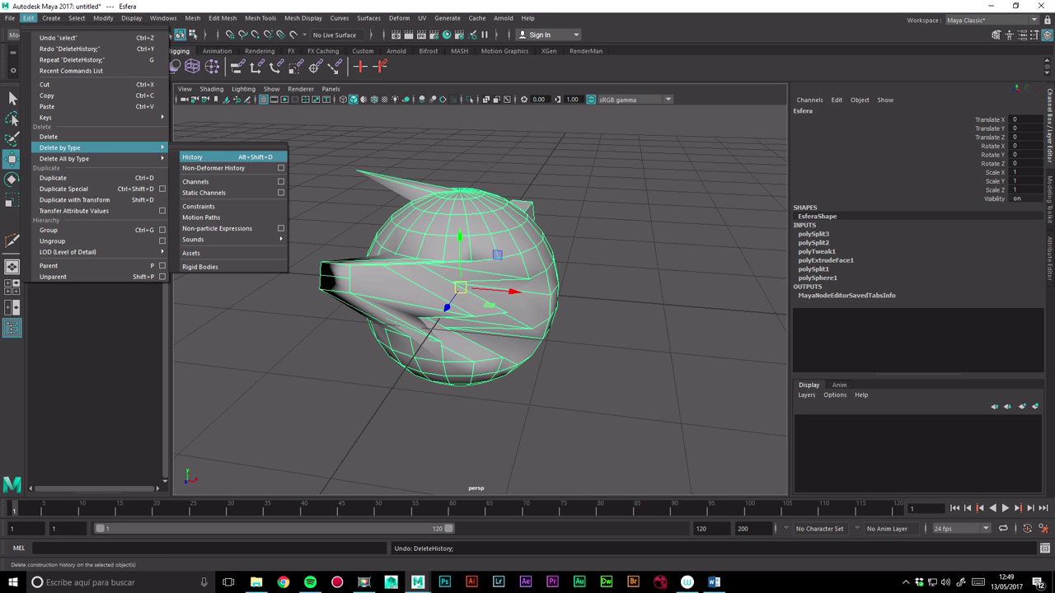
# Delete all history by type, then reselect Esfera and delete it from the scene.
pyautogui.click(206, 156)
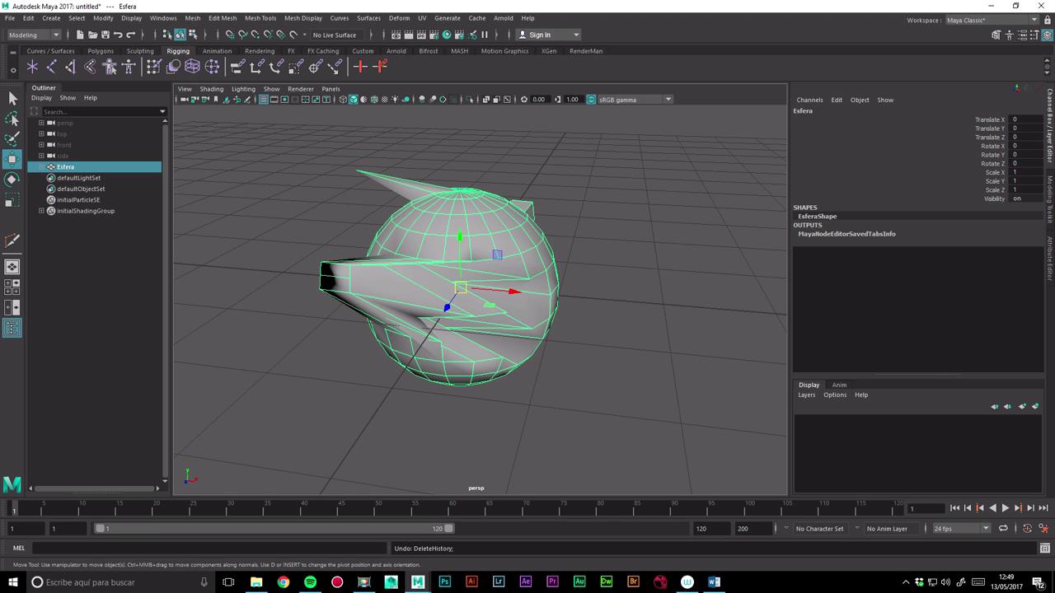
pyautogui.click(643, 412)
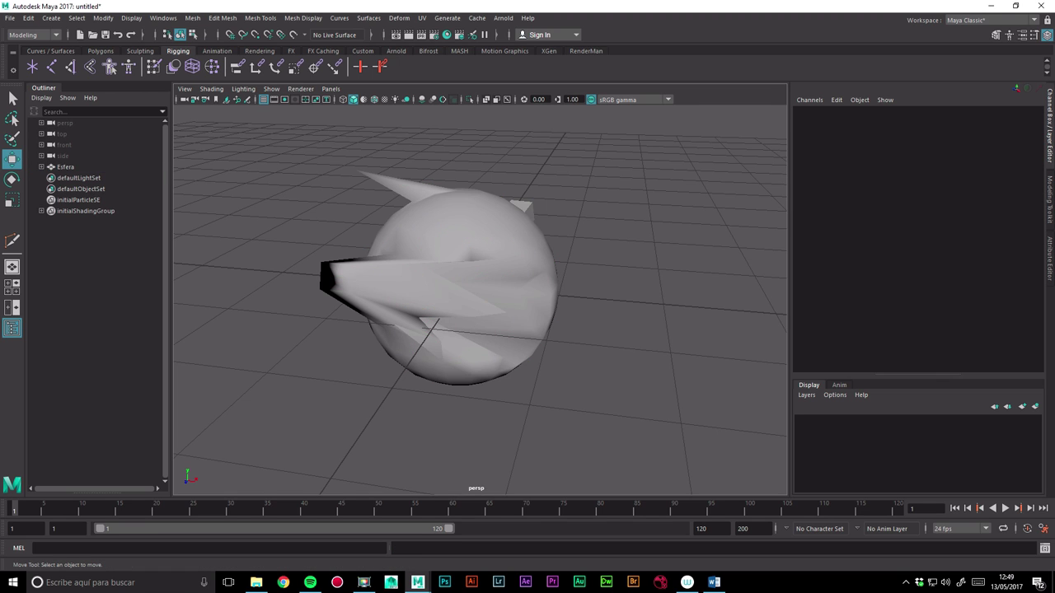
pyautogui.click(461, 248)
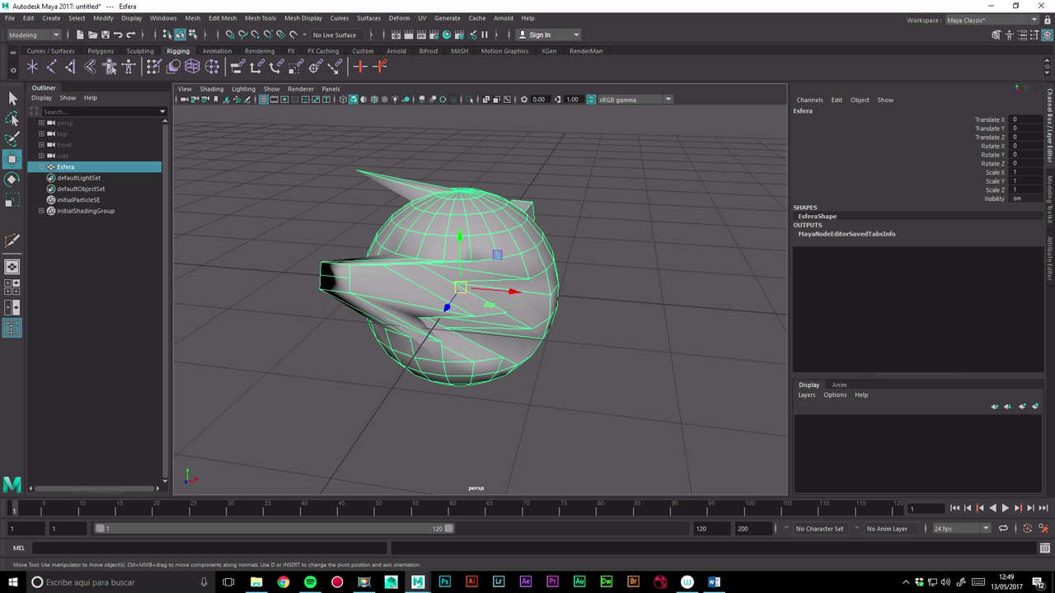
pyautogui.keyDown('alt'); pyautogui.moveTo(478, 288); pyautogui.dragTo(461, 272); pyautogui.keyUp('alt')
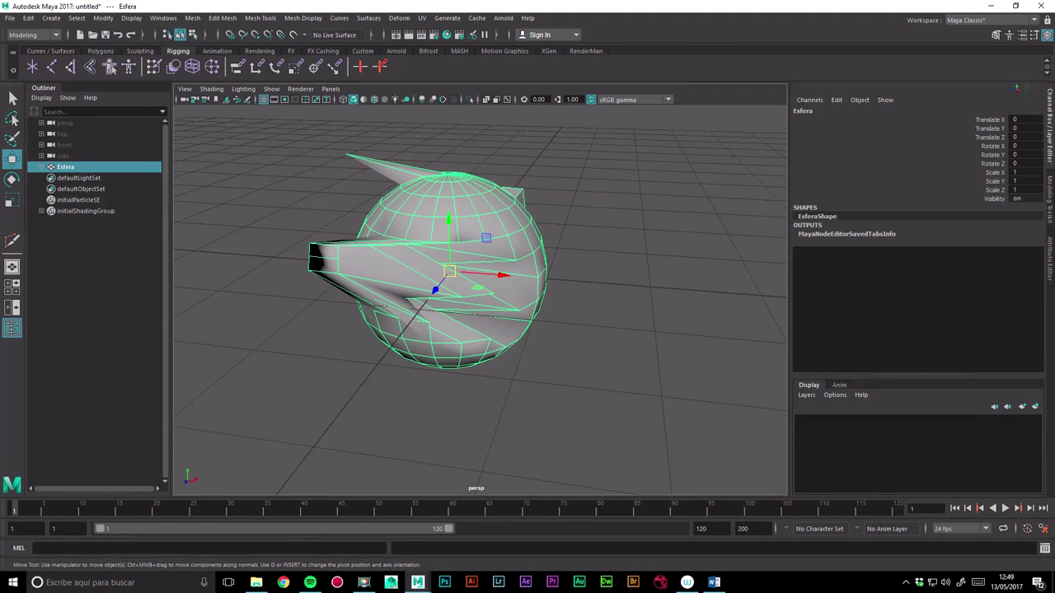
pyautogui.press('Delete')
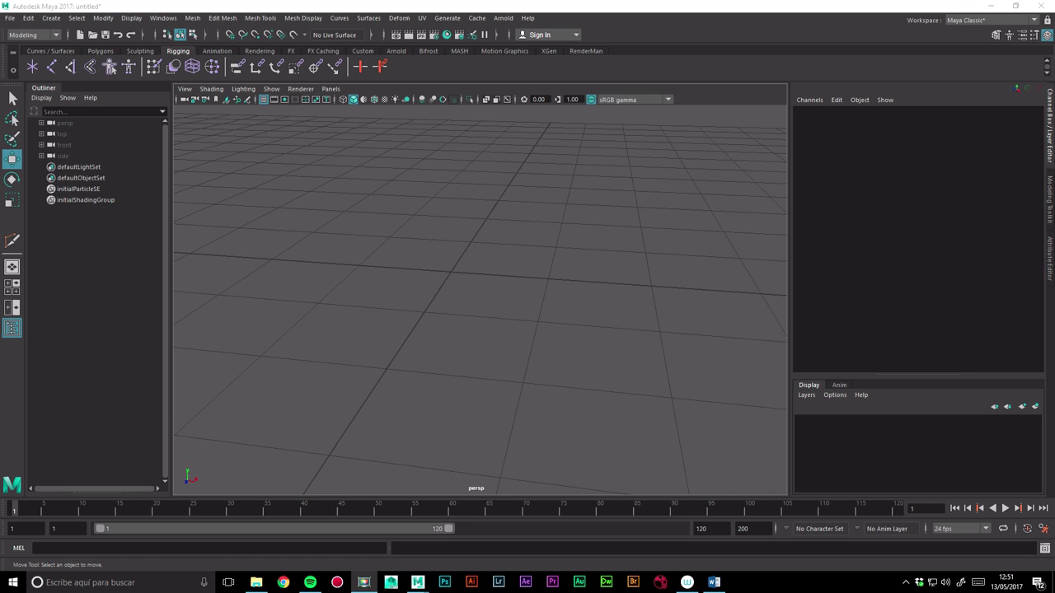
# Create a default polygon cube, pCube1, at translate 0, rotate 0, scale 1 and select it.
pyautogui.click(42, 97)
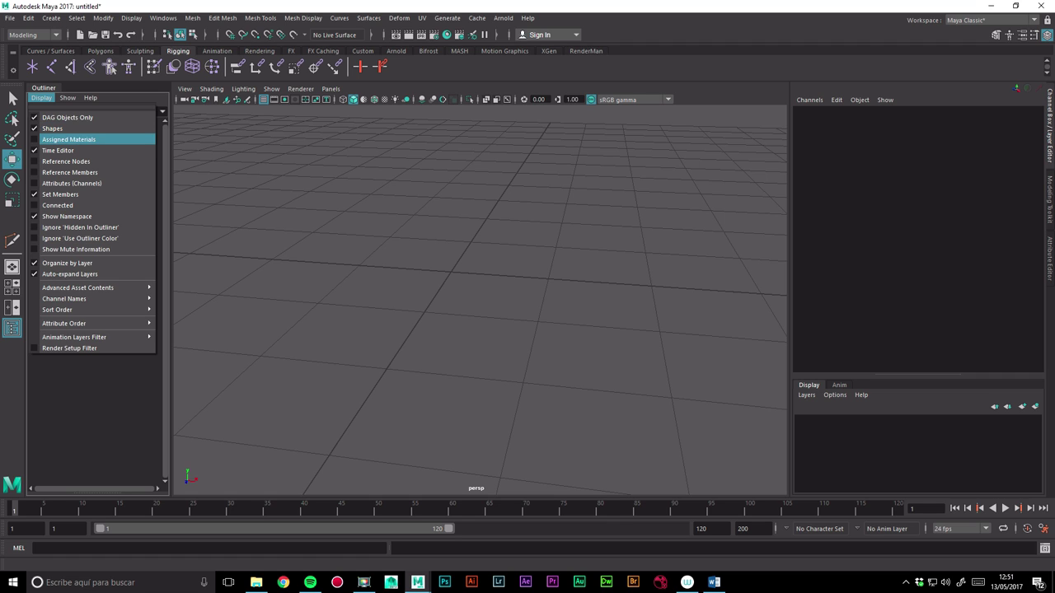
pyautogui.click(51, 128)
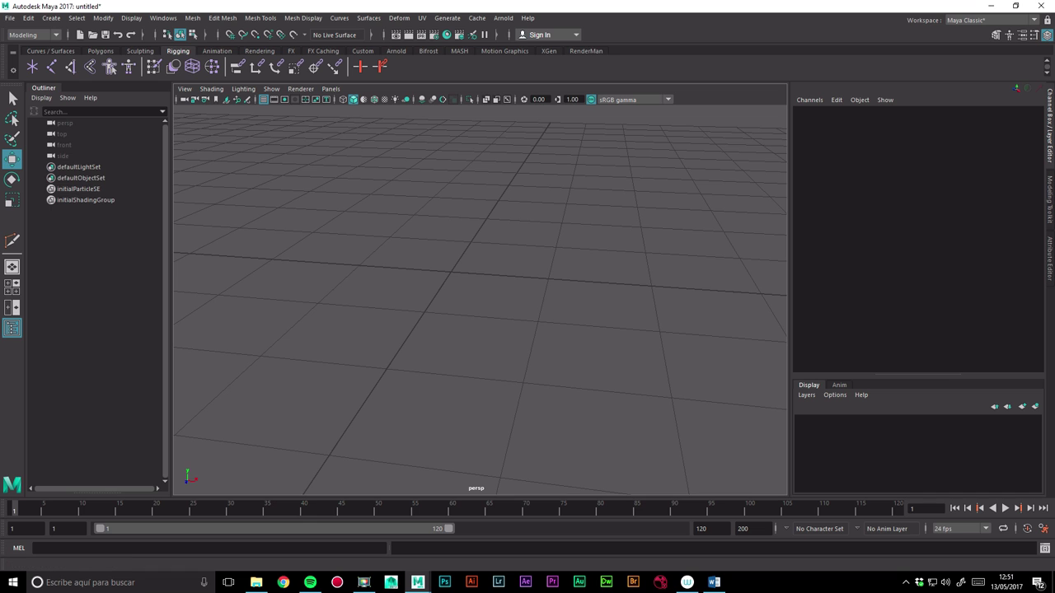
pyautogui.click(51, 17)
pyautogui.moveTo(84, 57)
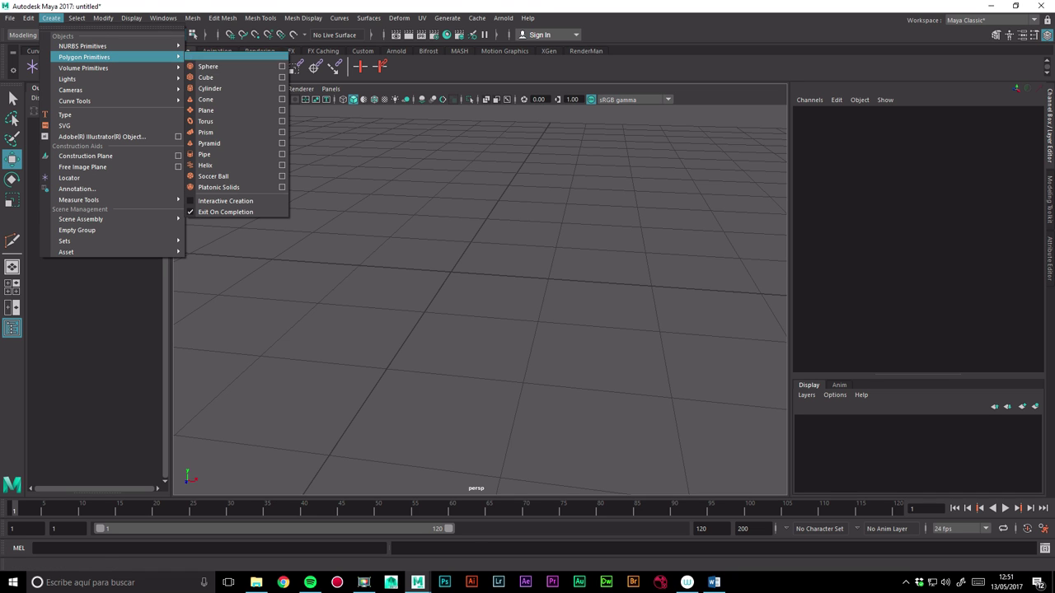
pyautogui.click(206, 76)
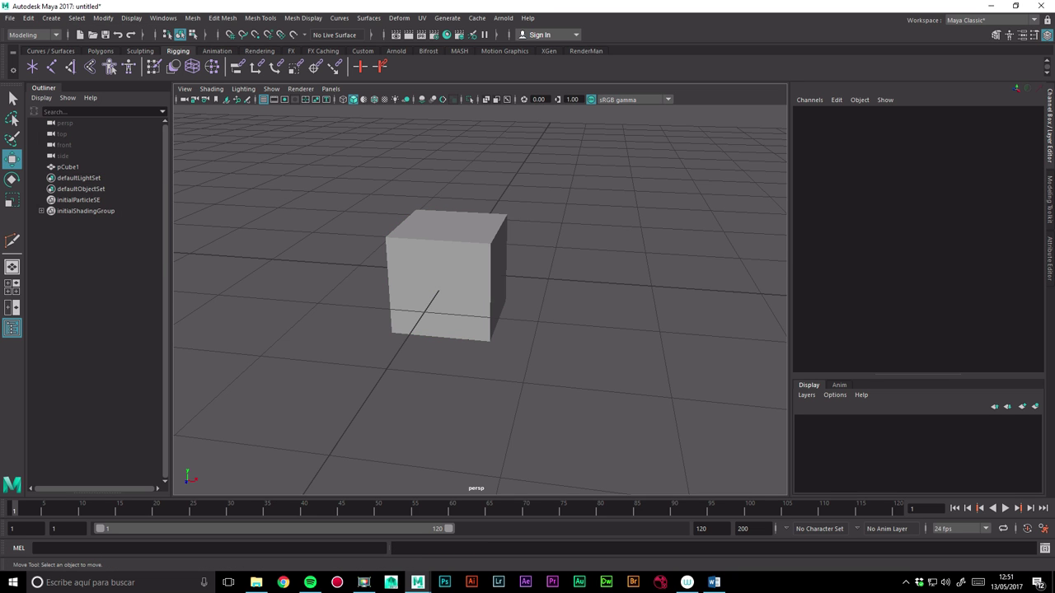
pyautogui.click(441, 281)
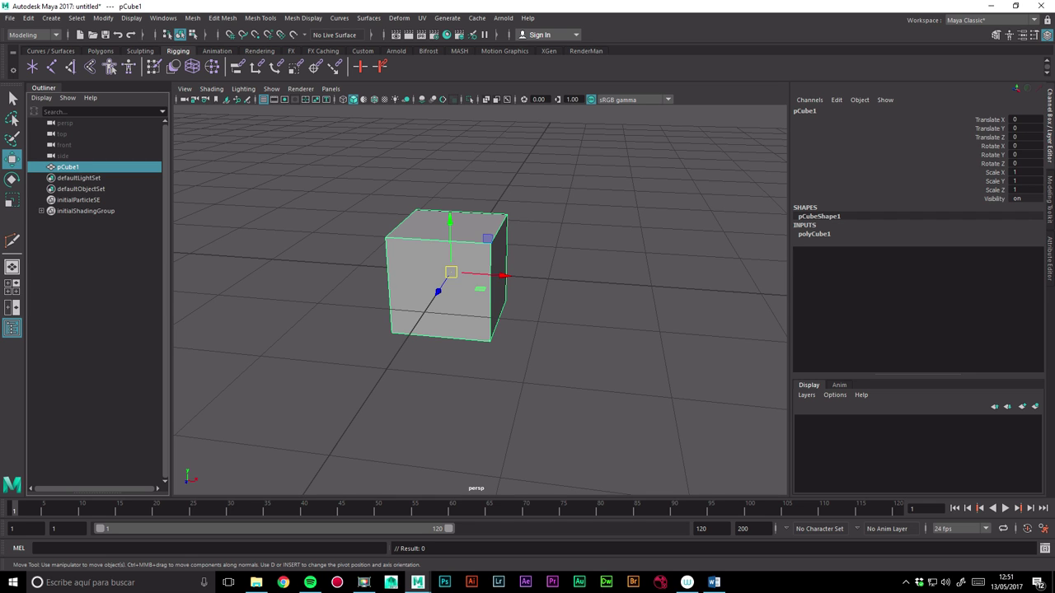
# Add a second polygon cube to the scene alongside pCube1.
pyautogui.doubleClick(70, 168)
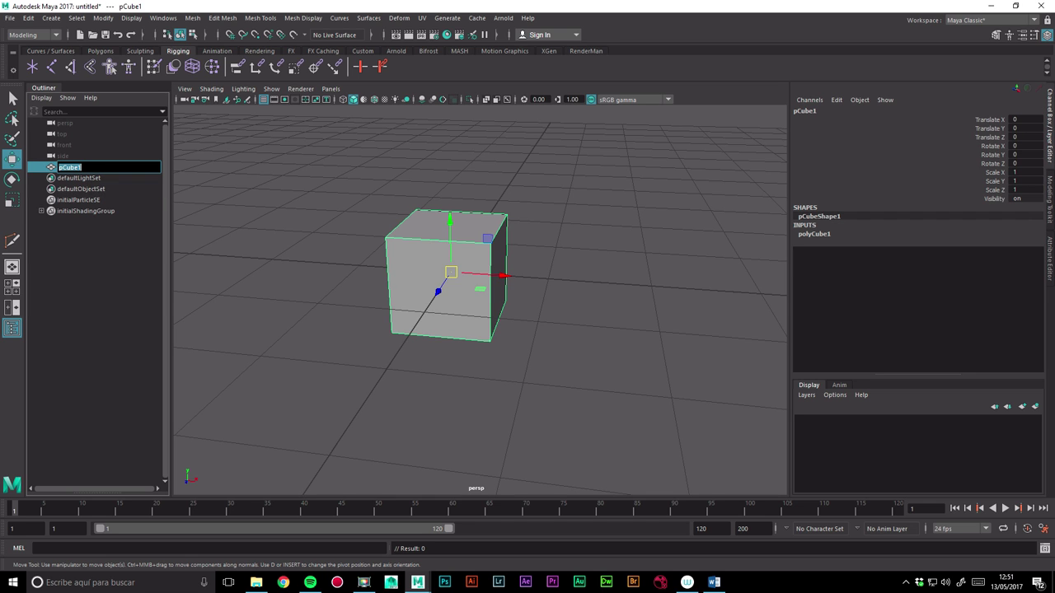
pyautogui.press('Escape')
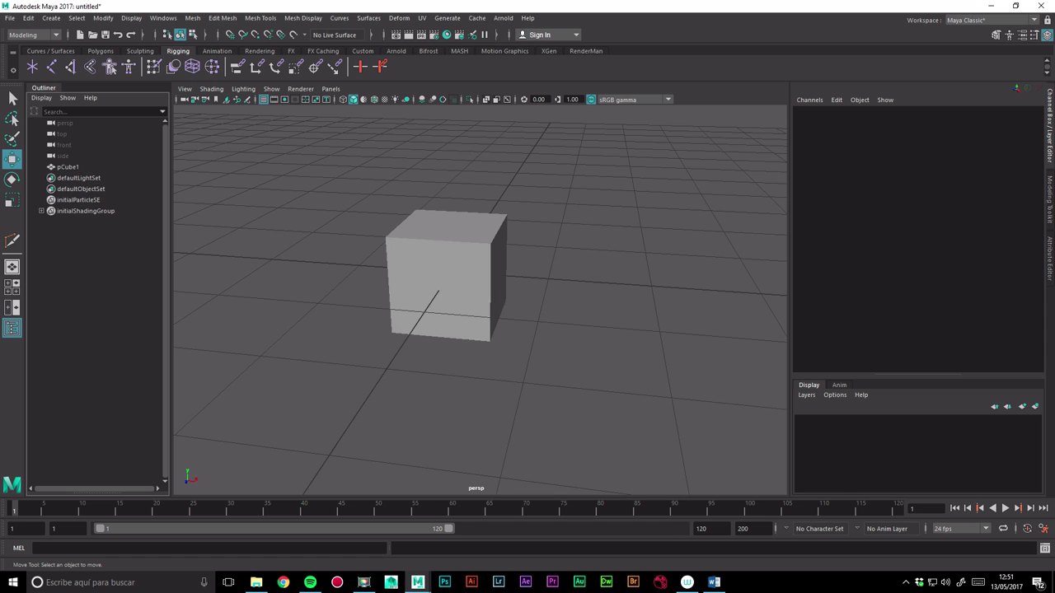
pyautogui.click(68, 167)
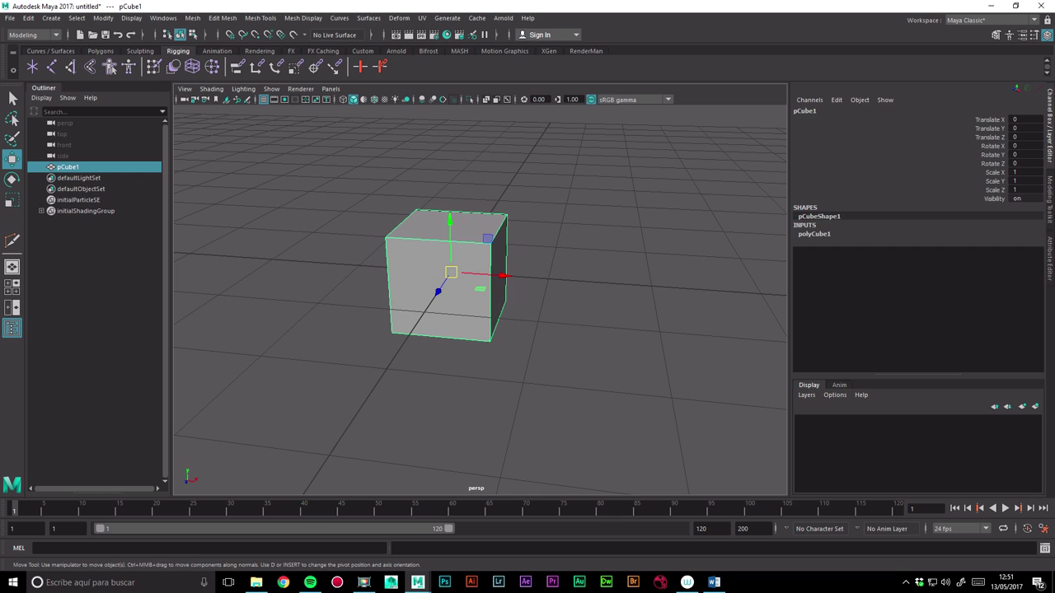
pyautogui.click(577, 387)
pyautogui.click(52, 17)
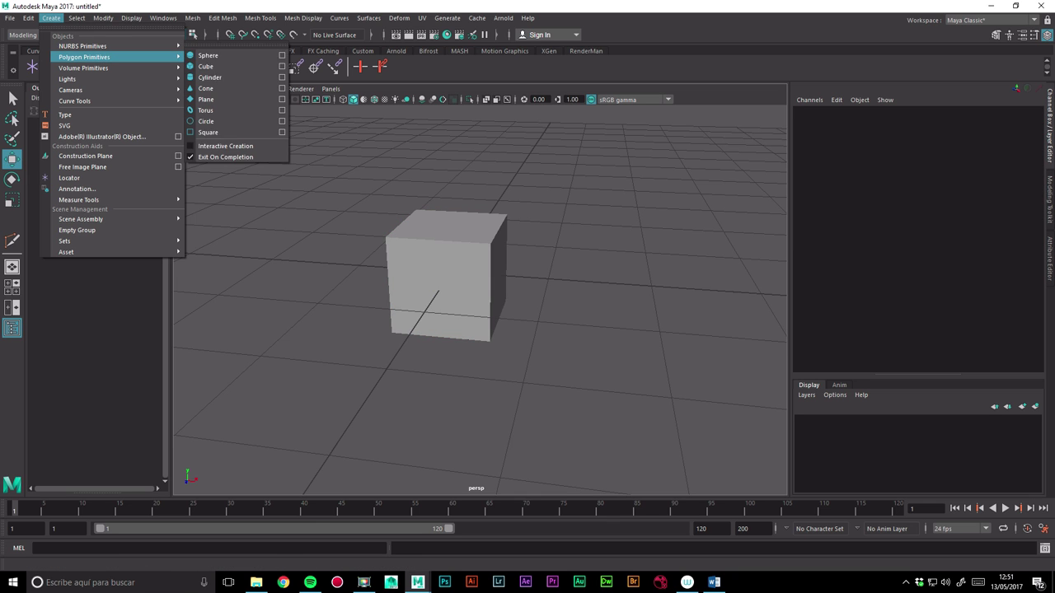
pyautogui.click(206, 66)
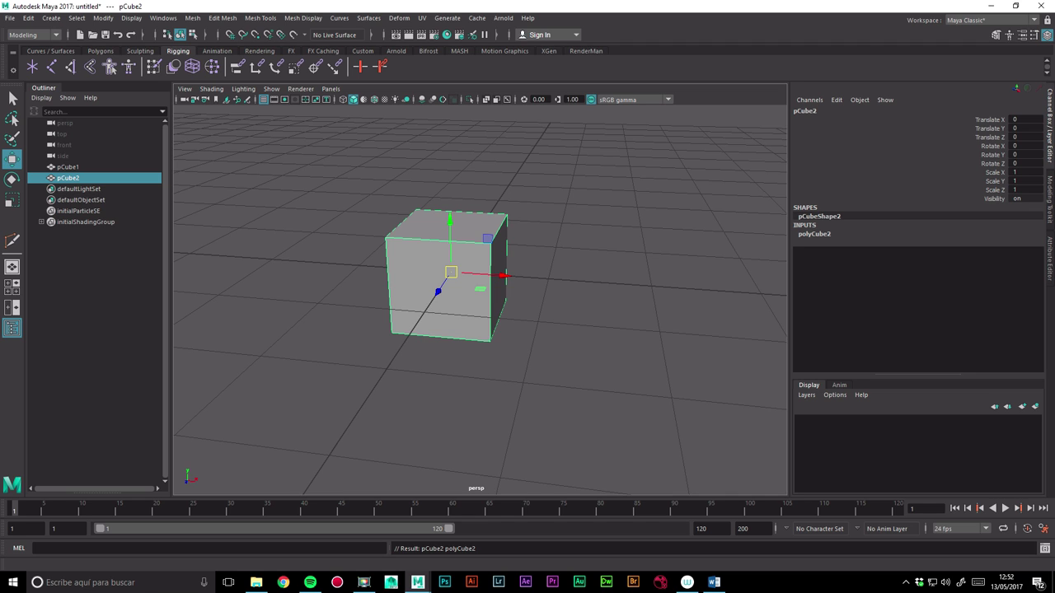
# Rename pCube1 to Cubo and pCube2 to Cubo1 in the Outliner.
pyautogui.doubleClick(69, 166)
pyautogui.write('Cubo')
pyautogui.press('Return')
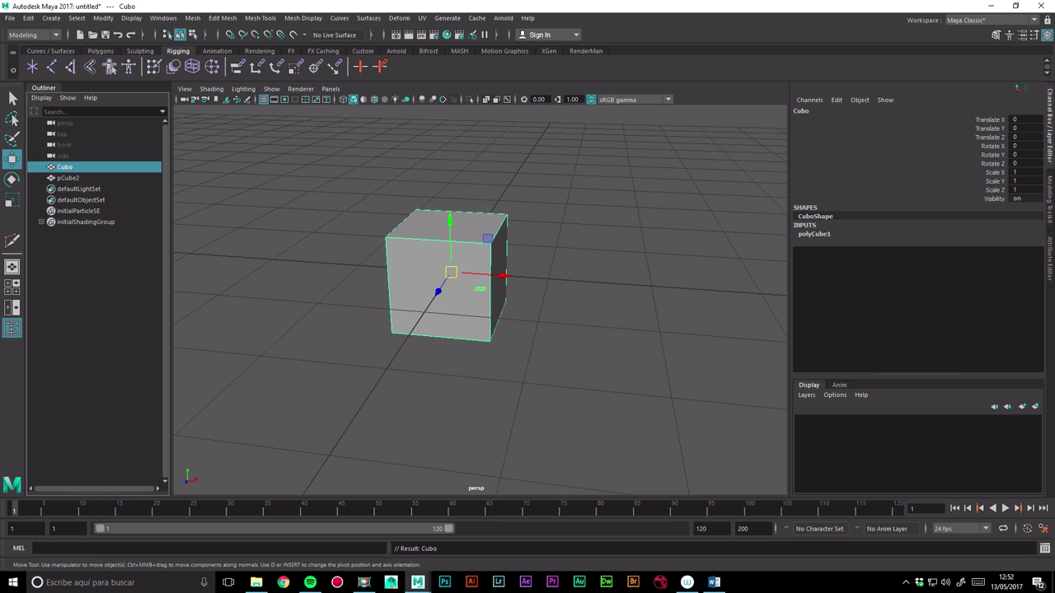
pyautogui.doubleClick(68, 178)
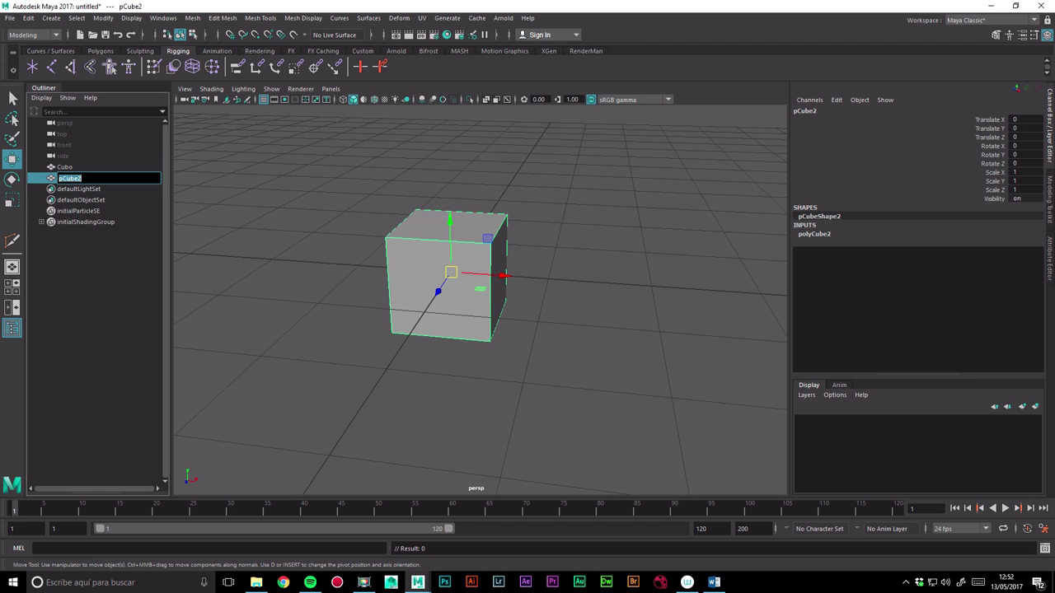
pyautogui.write('Cubo1')
pyautogui.press('Return')
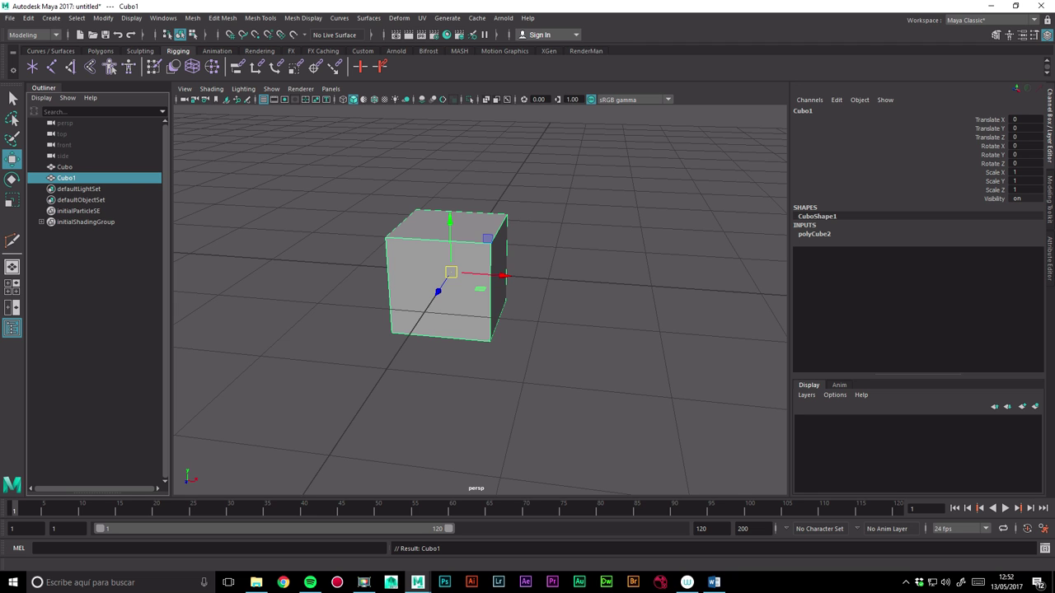
pyautogui.click(626, 387)
pyautogui.keyDown('alt'); pyautogui.moveTo(626, 387); pyautogui.dragTo(620, 385); pyautogui.keyUp('alt')
pyautogui.click(444, 289)
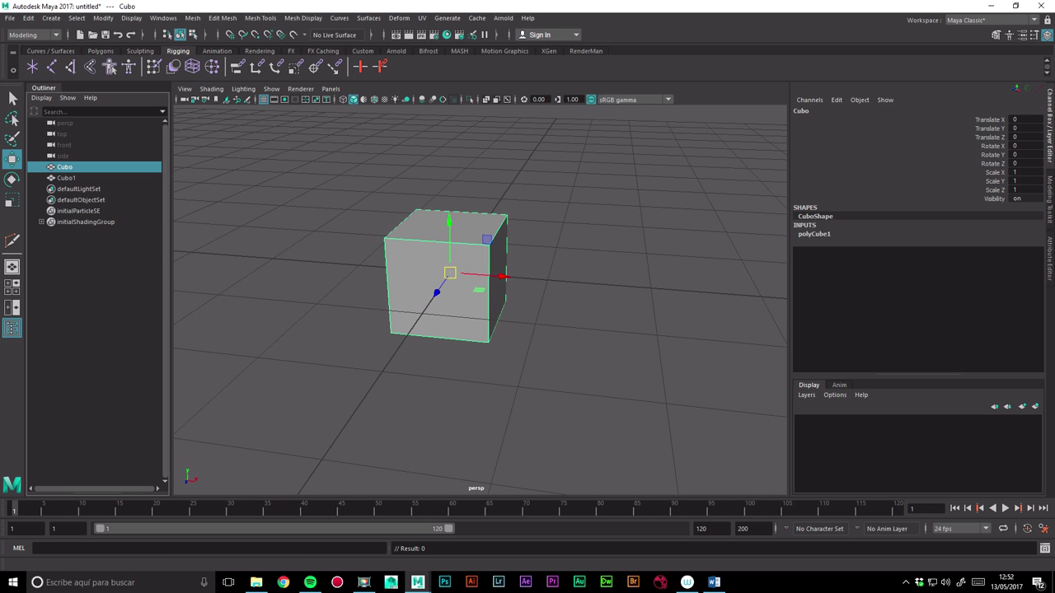
pyautogui.scroll(-3, 461, 288)
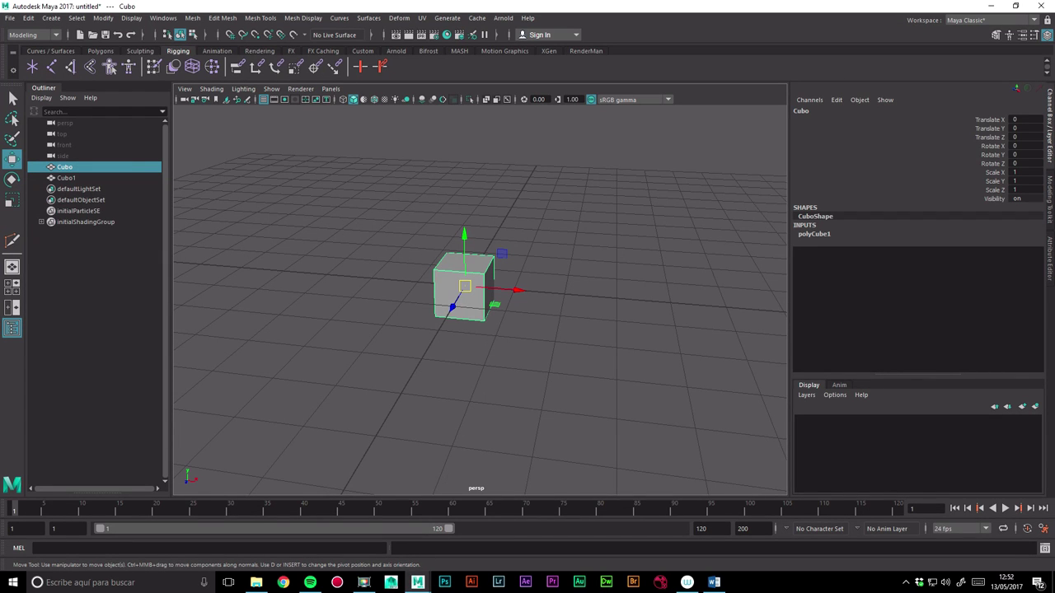
pyautogui.scroll(-2, 480, 292)
pyautogui.scroll(-3, 480, 293)
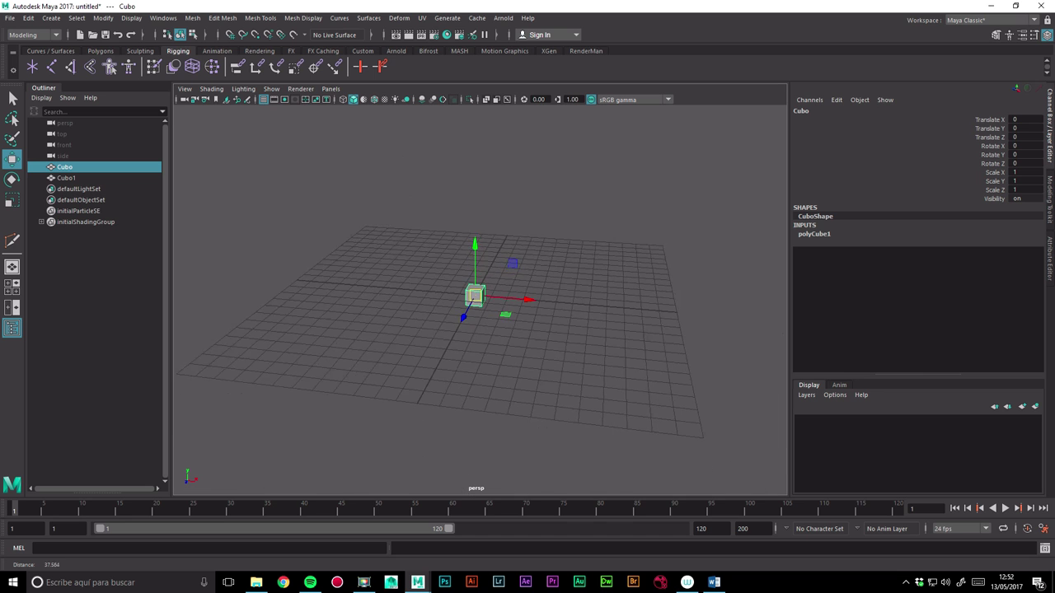
pyautogui.scroll(1, 462, 284)
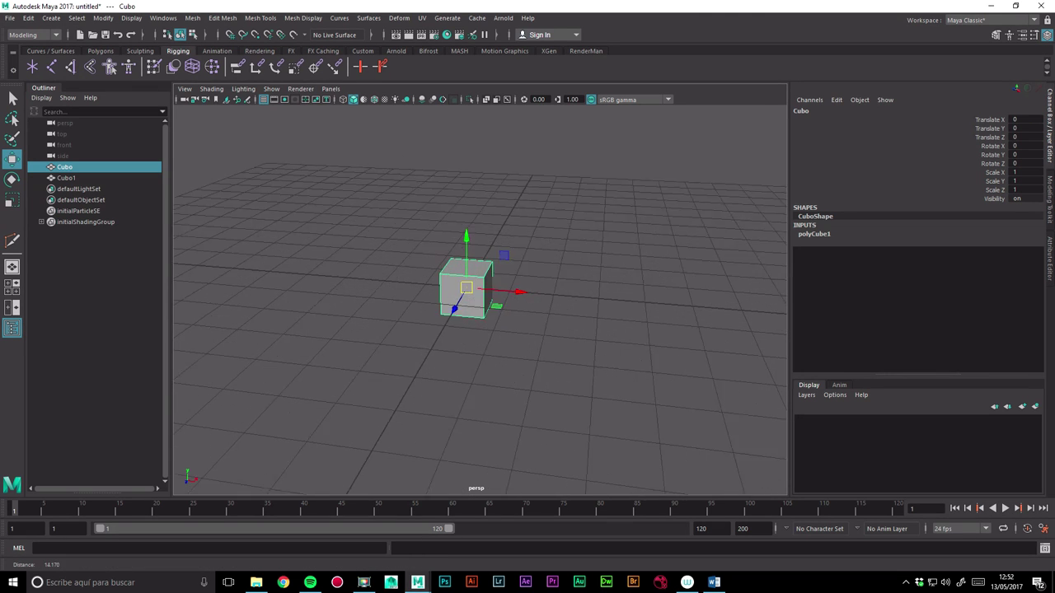
pyautogui.scroll(2, 462, 284)
pyautogui.scroll(2, 461, 285)
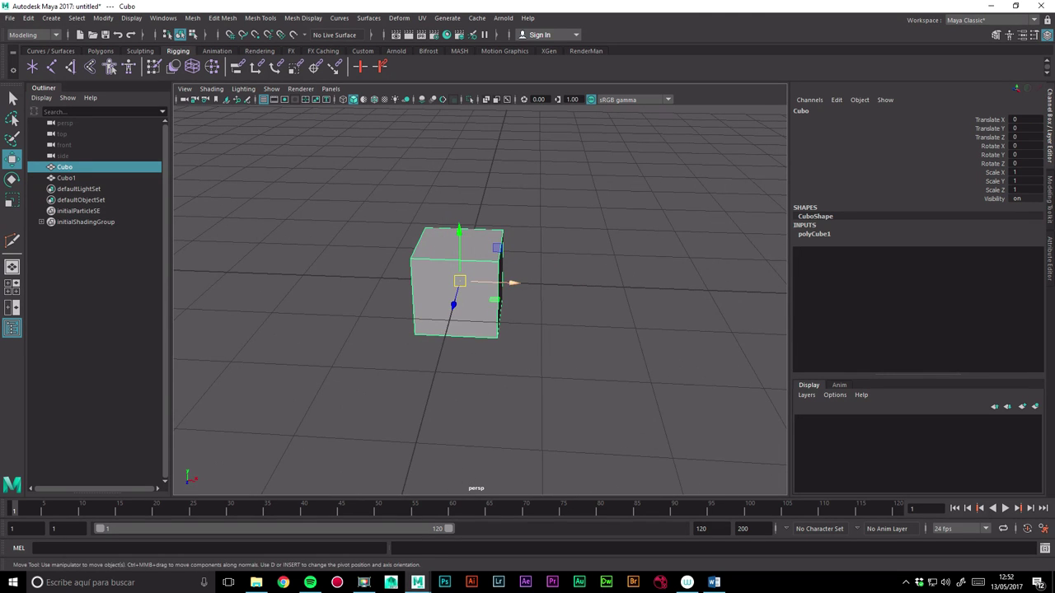
# Hide Cubo1 and try sliding Cubo along X, undoing the attempt.
pyautogui.keyDown('shift'); pyautogui.moveTo(512, 283); pyautogui.dragTo(611, 282); pyautogui.keyUp('shift')
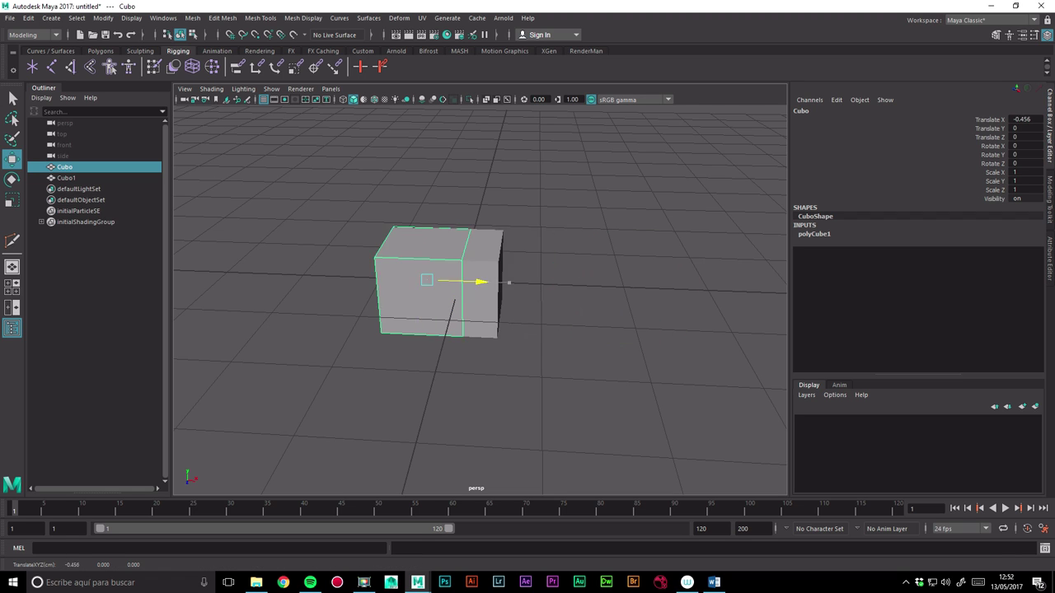
pyautogui.hotkey('ctrl', 'h')
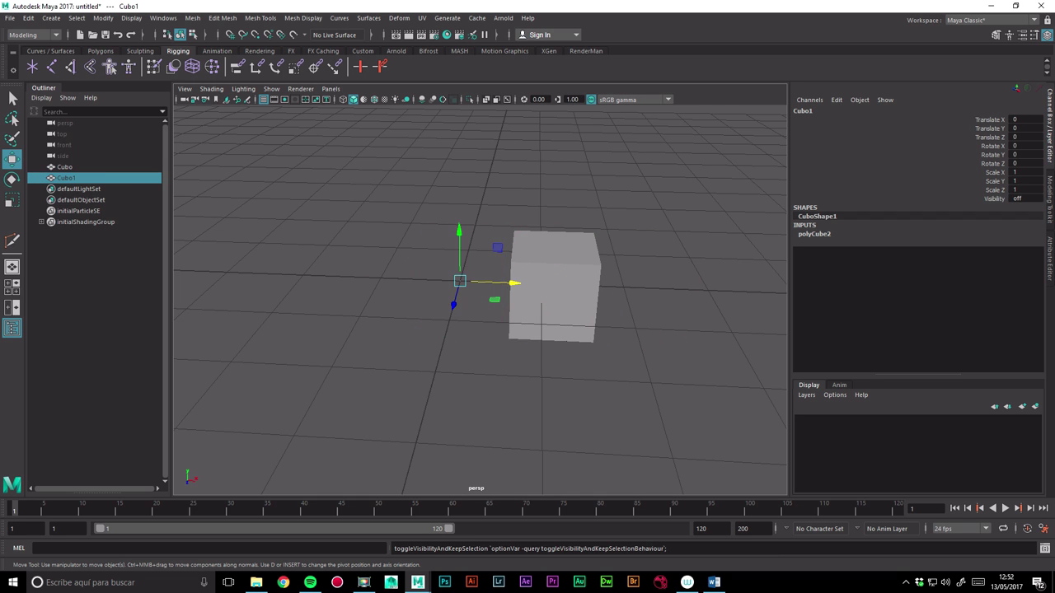
pyautogui.click(554, 305)
pyautogui.moveTo(601, 286); pyautogui.dragTo(519, 284)
pyautogui.hotkey('ctrl', 'z')
pyautogui.hotkey('ctrl', 'z')
pyautogui.hotkey('ctrl', 'z')
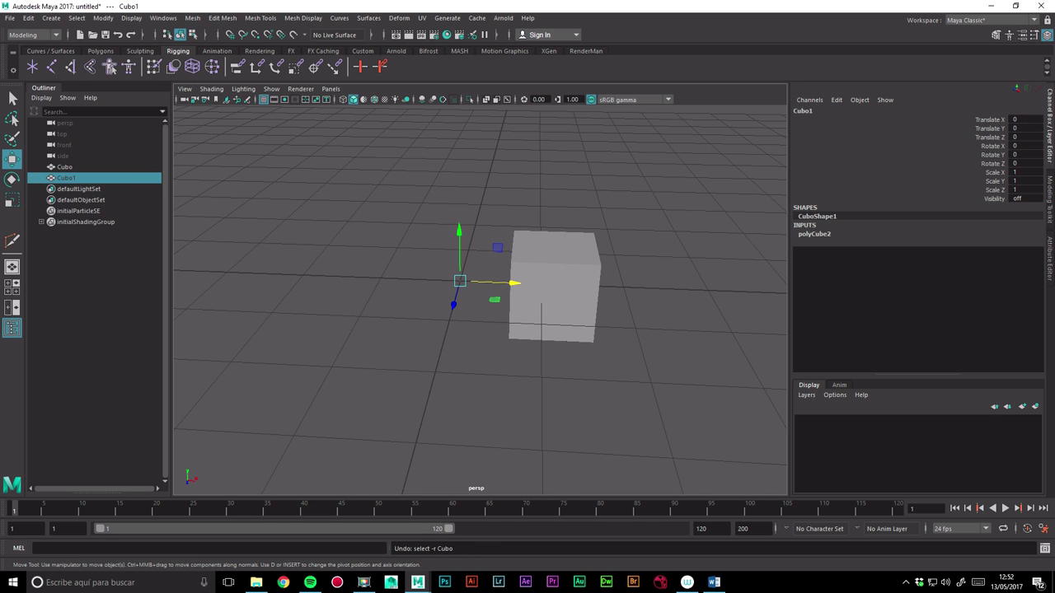
pyautogui.hotkey('ctrl', 'z')
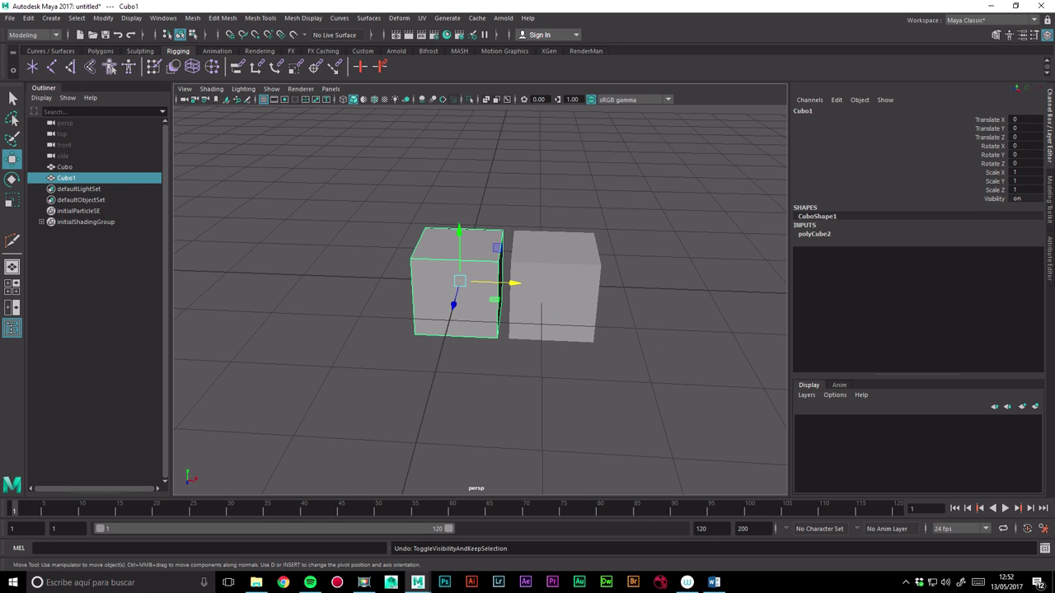
# Move Cubo to X -0.034, Z 0.156 with Cubo1 hidden, then unhide Cubo1.
pyautogui.hotkey('ctrl', 'h')
pyautogui.click(553, 305)
pyautogui.moveTo(601, 286)
pyautogui.mouseDown()
pyautogui.moveTo(371, 296)
pyautogui.moveTo(394, 287)
pyautogui.mouseUp()
pyautogui.keyDown('alt'); pyautogui.moveTo(429, 330); pyautogui.dragTo(494, 325); pyautogui.keyUp('alt')
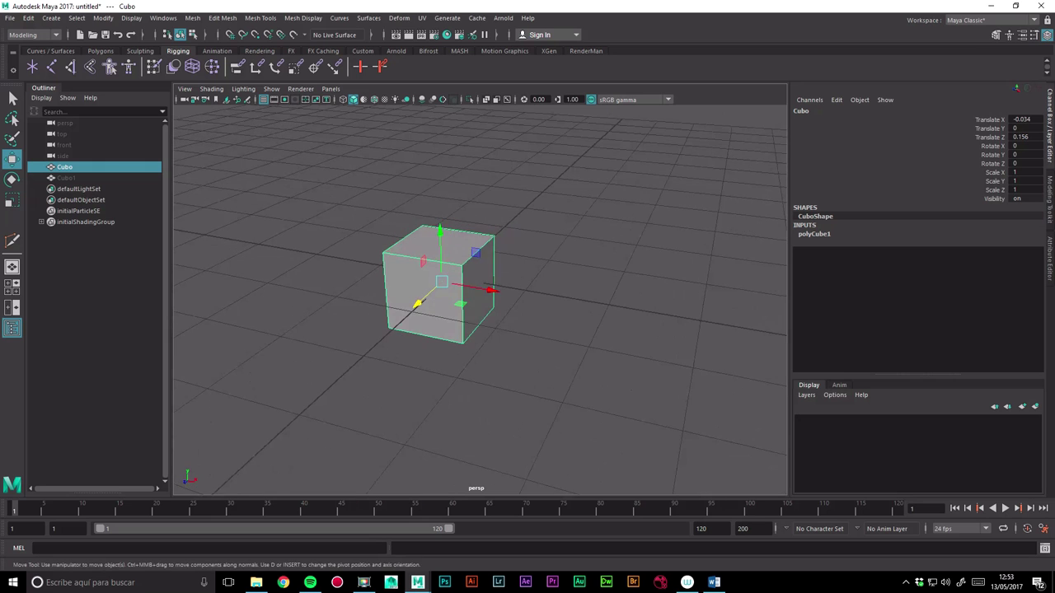
pyautogui.moveTo(440, 243)
pyautogui.mouseDown()
pyautogui.moveTo(440, 256)
pyautogui.moveTo(494, 288)
pyautogui.mouseUp()
pyautogui.hotkey('ctrl', 'z')
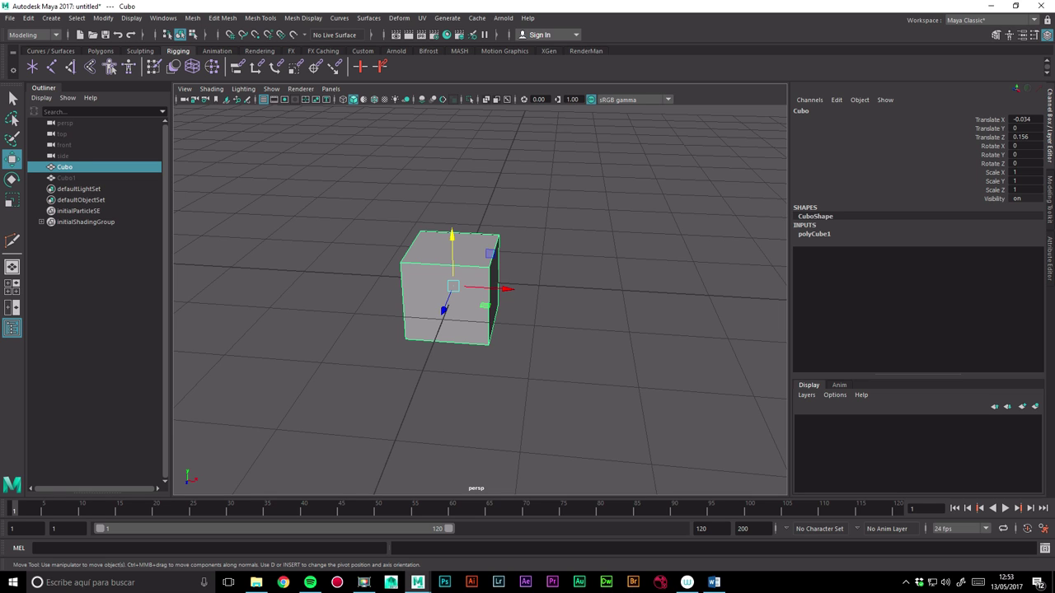
pyautogui.click(66, 177)
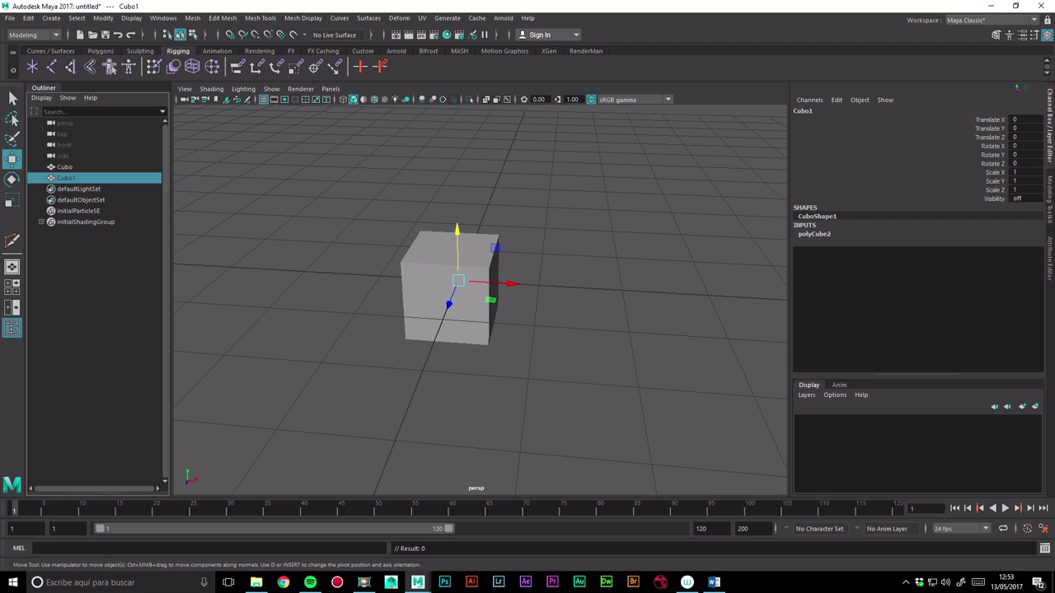
pyautogui.press('h')
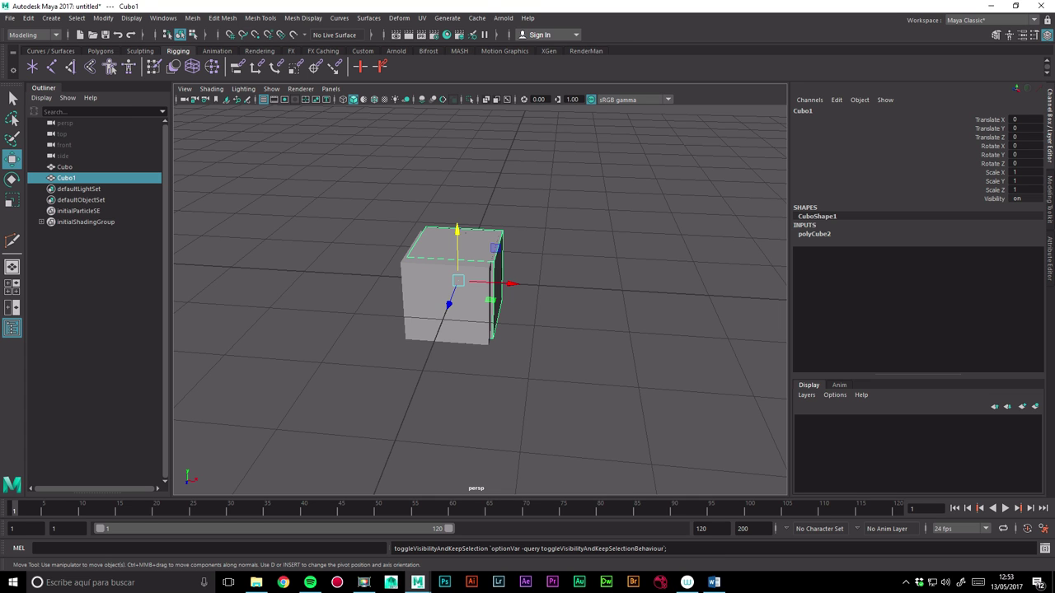
pyautogui.click(64, 167)
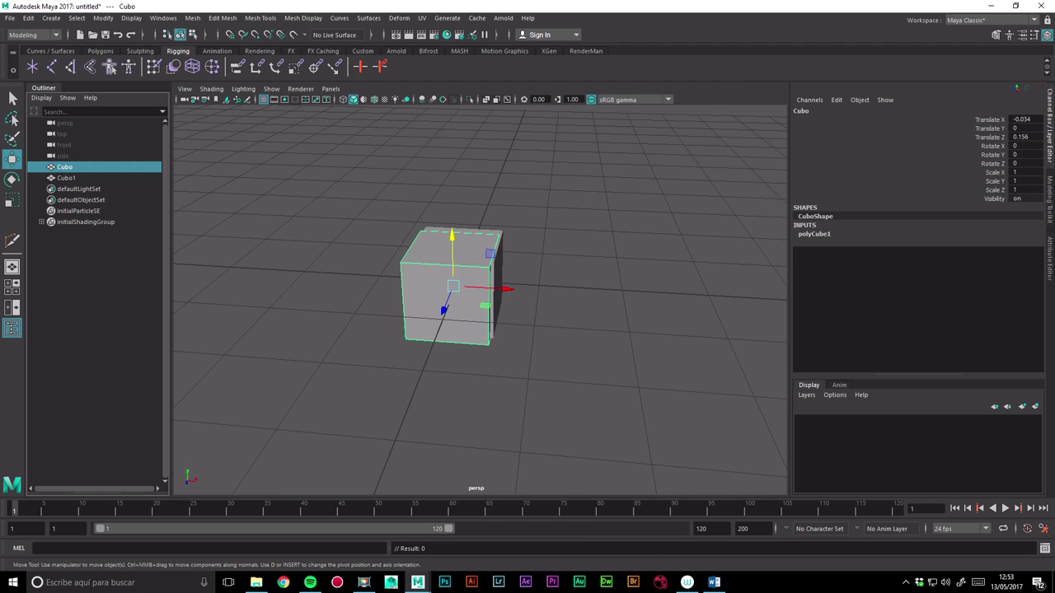
pyautogui.moveTo(1024, 119); pyautogui.dragTo(1025, 137)
pyautogui.write('0')
pyautogui.press('Return')
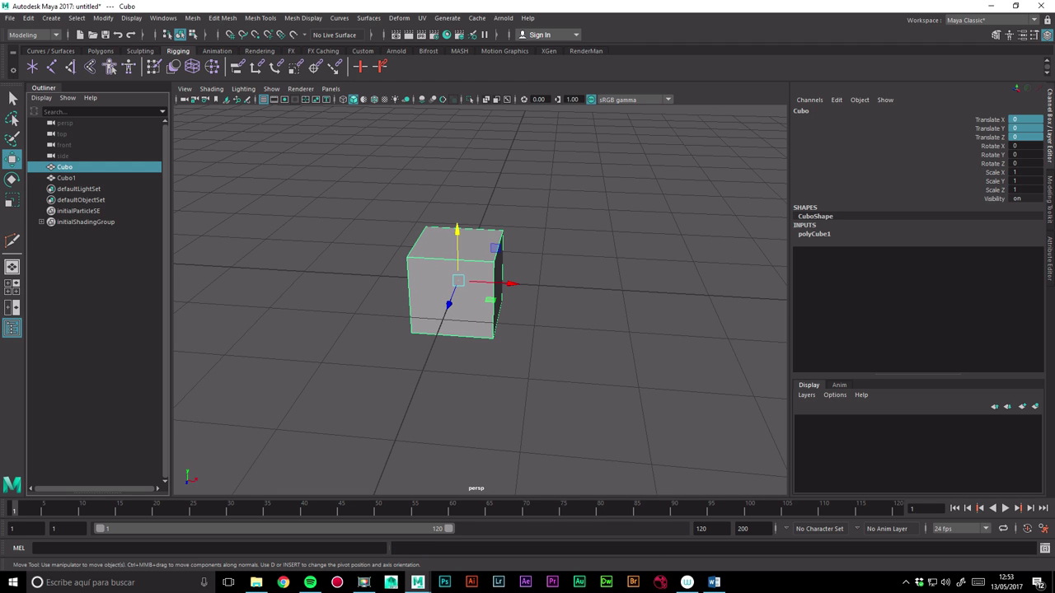
pyautogui.click(66, 178)
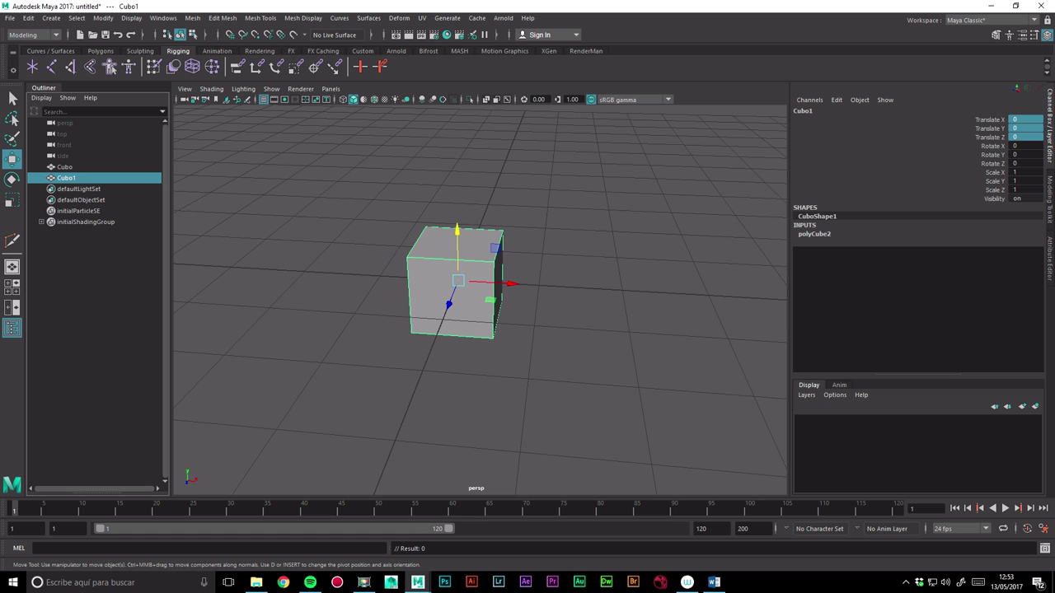
pyautogui.click(64, 166)
pyautogui.press('h')
pyautogui.click(66, 178)
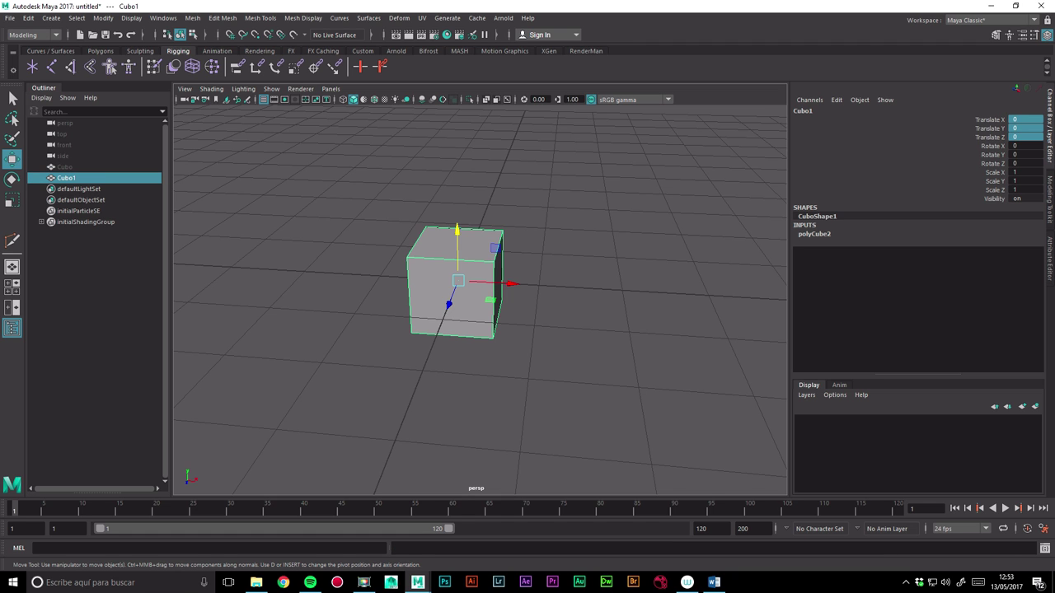
pyautogui.moveTo(507, 282); pyautogui.dragTo(659, 292)
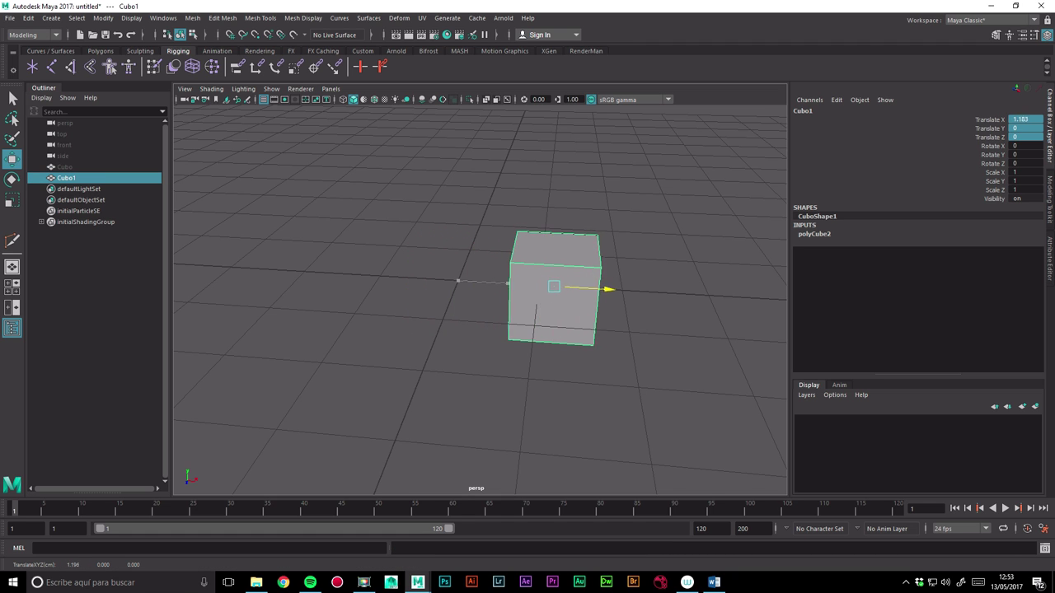
pyautogui.click(64, 167)
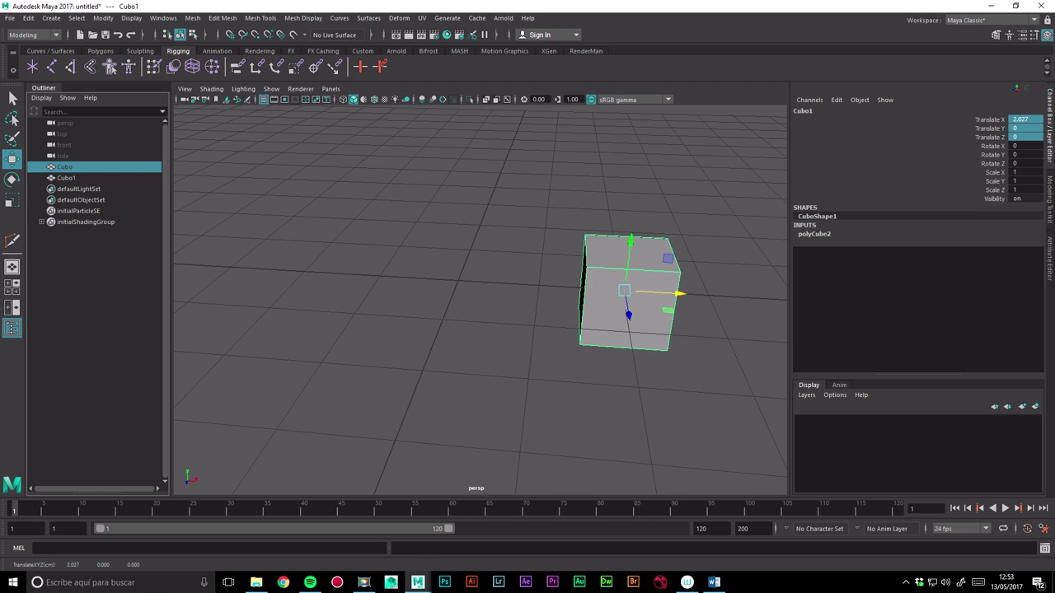
pyautogui.press('h')
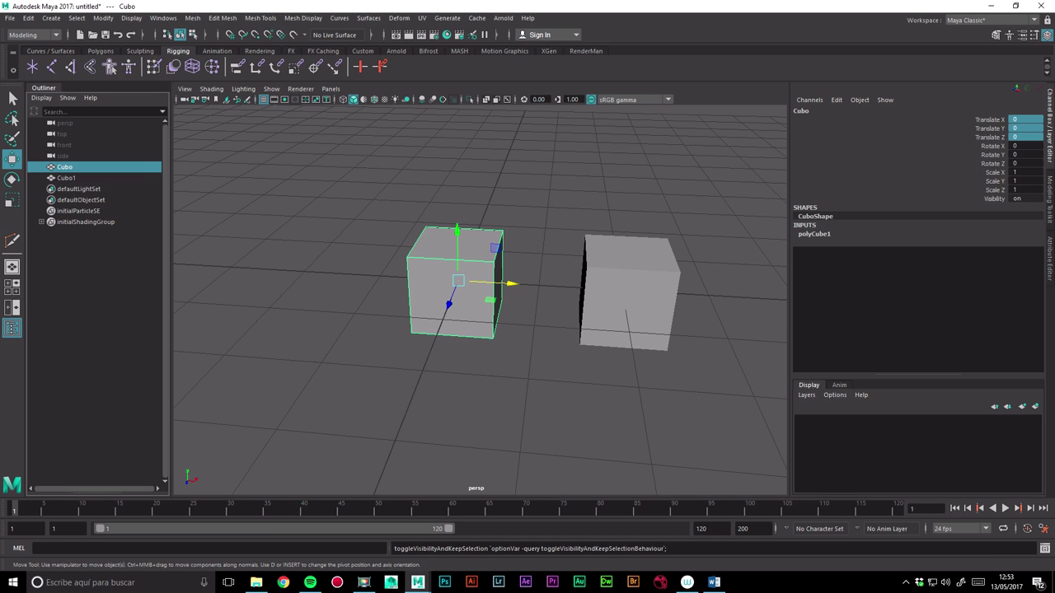
pyautogui.press('h')
pyautogui.press('h')
pyautogui.click(313, 396)
pyautogui.keyDown('alt'); pyautogui.moveTo(313, 395); pyautogui.dragTo(346, 387); pyautogui.keyUp('alt')
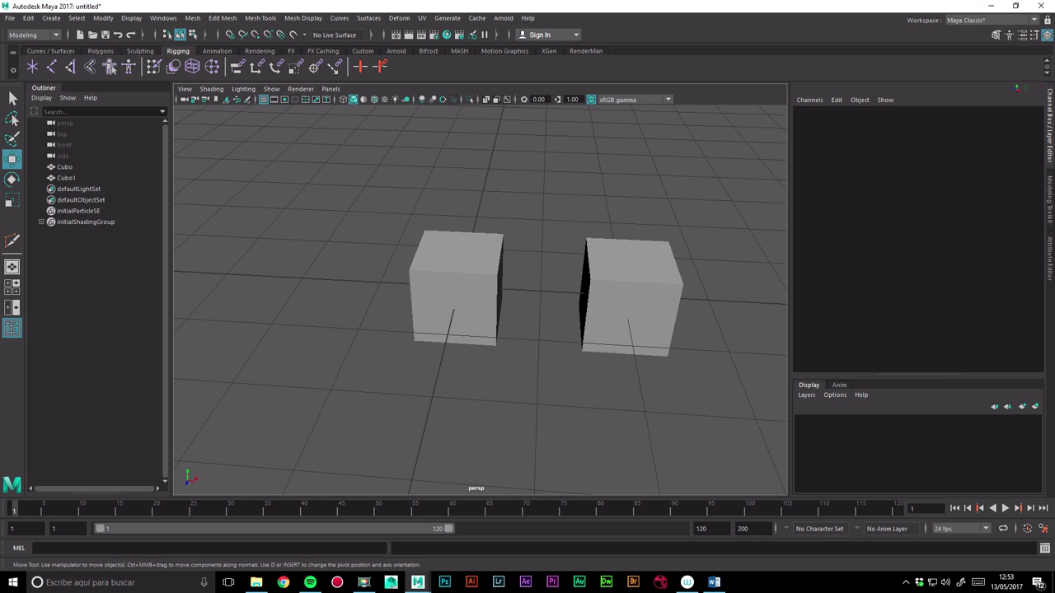
pyautogui.click(647, 330)
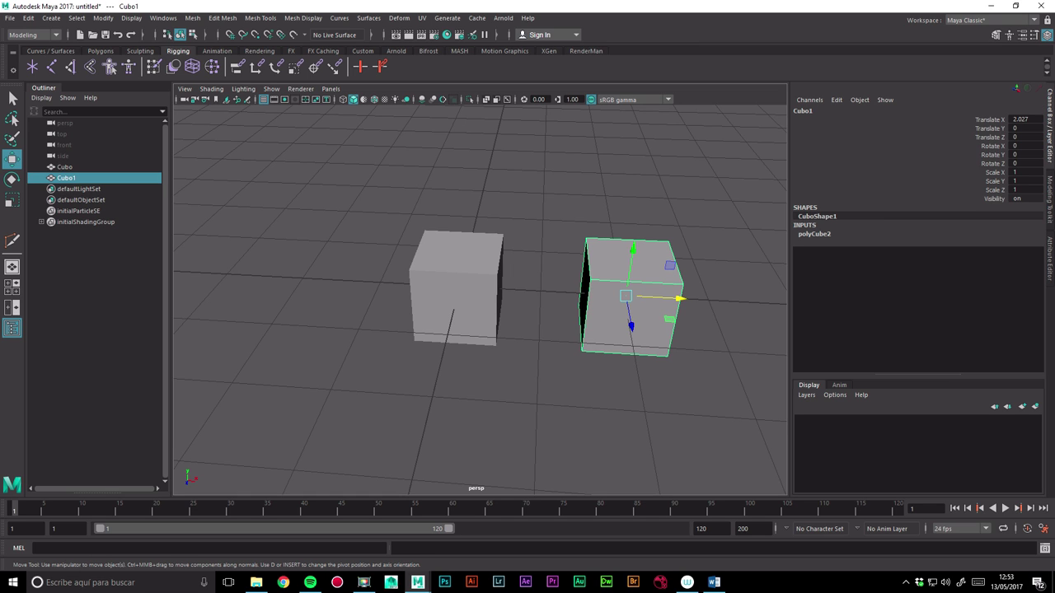
pyautogui.click(457, 297)
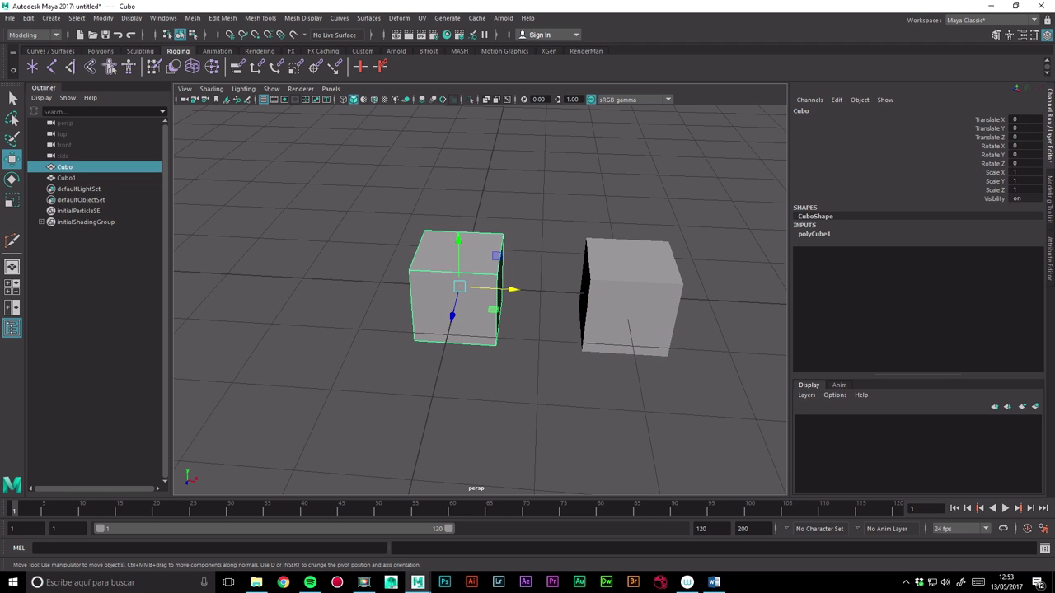
pyautogui.click(630, 305)
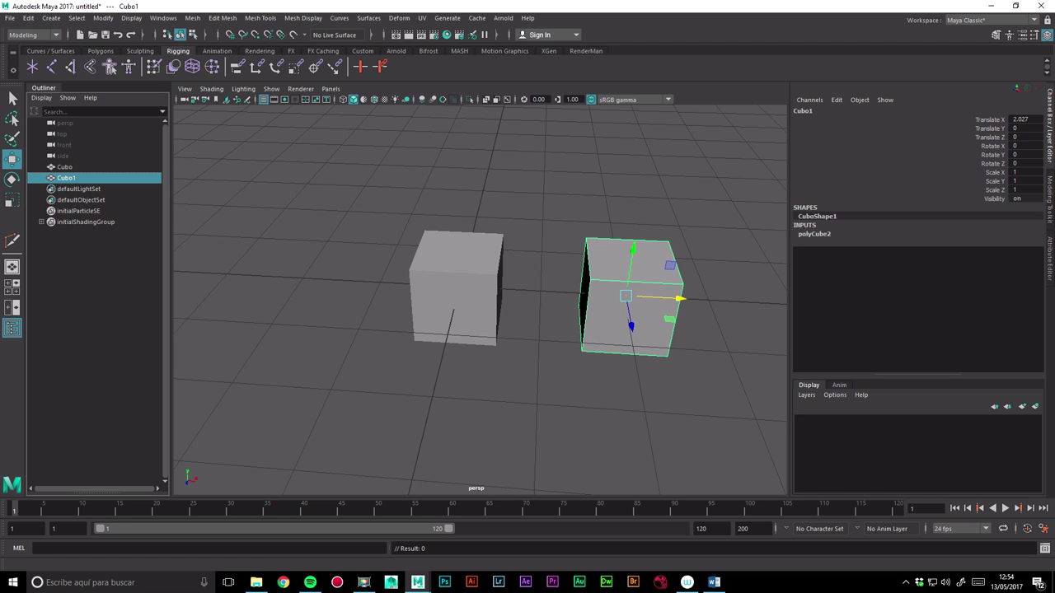
# Parent Cubo1 under Cubo in the Outliner, then test-move Cubo along X, Z and Y.
pyautogui.moveTo(66, 178); pyautogui.dragTo(65, 167, button='middle')
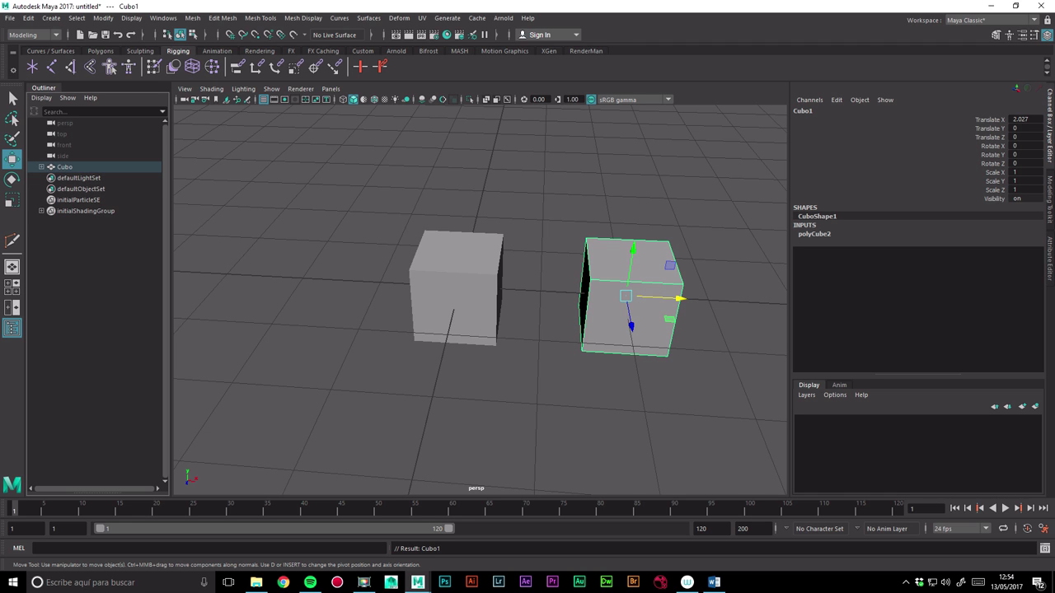
pyautogui.click(42, 166)
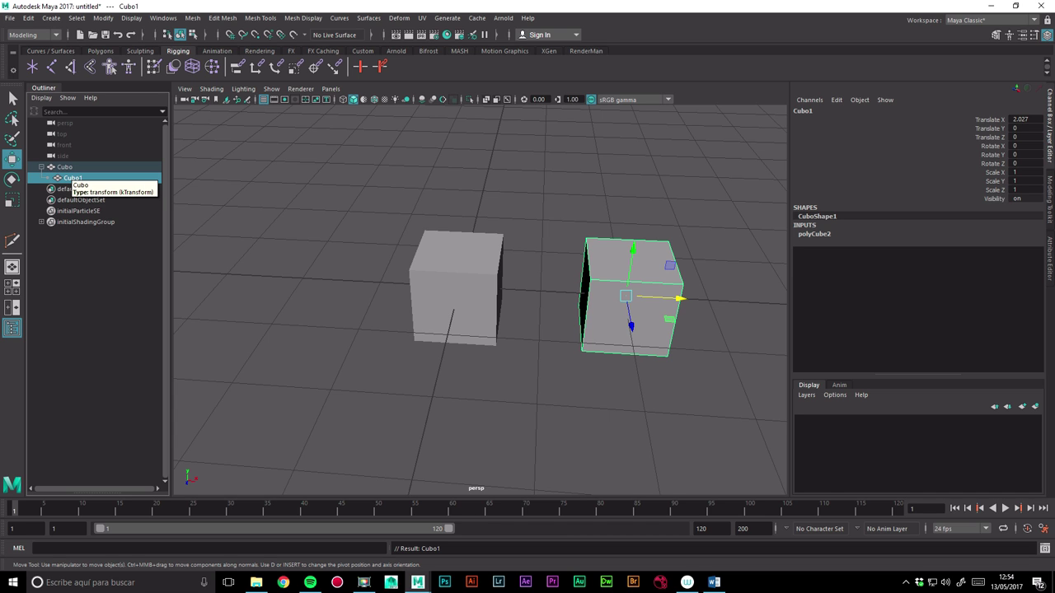
pyautogui.click(64, 167)
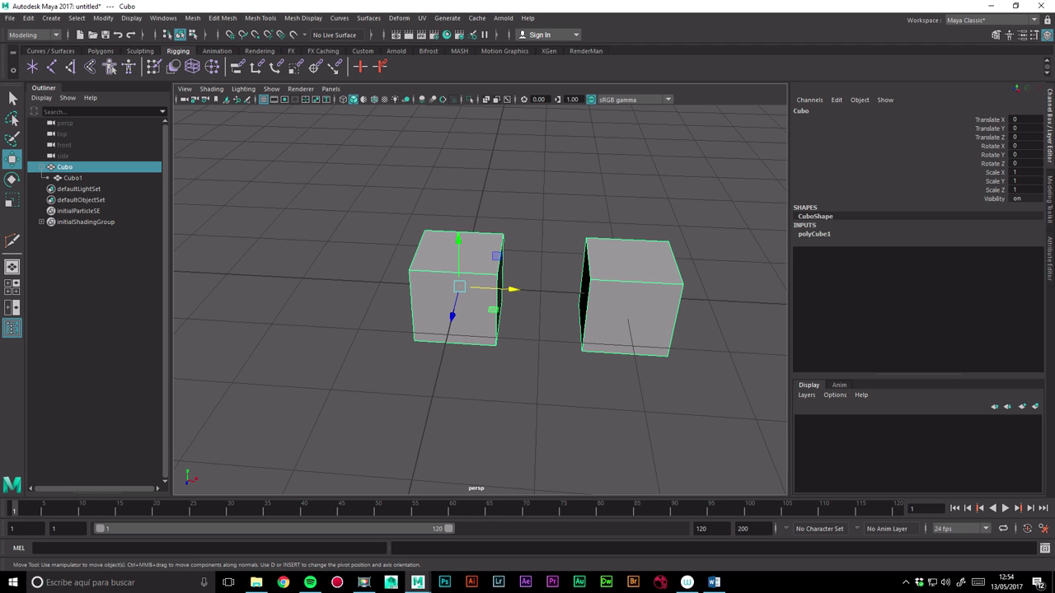
pyautogui.moveTo(513, 289)
pyautogui.mouseDown()
pyautogui.moveTo(398, 284)
pyautogui.moveTo(607, 294)
pyautogui.moveTo(512, 289)
pyautogui.mouseUp()
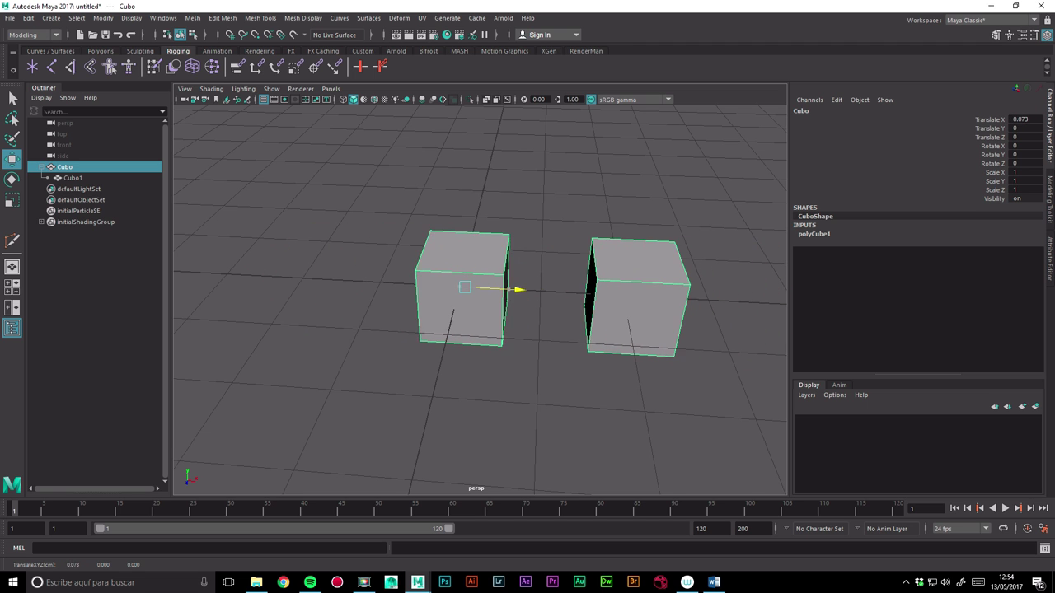
pyautogui.moveTo(454, 313); pyautogui.dragTo(453, 316)
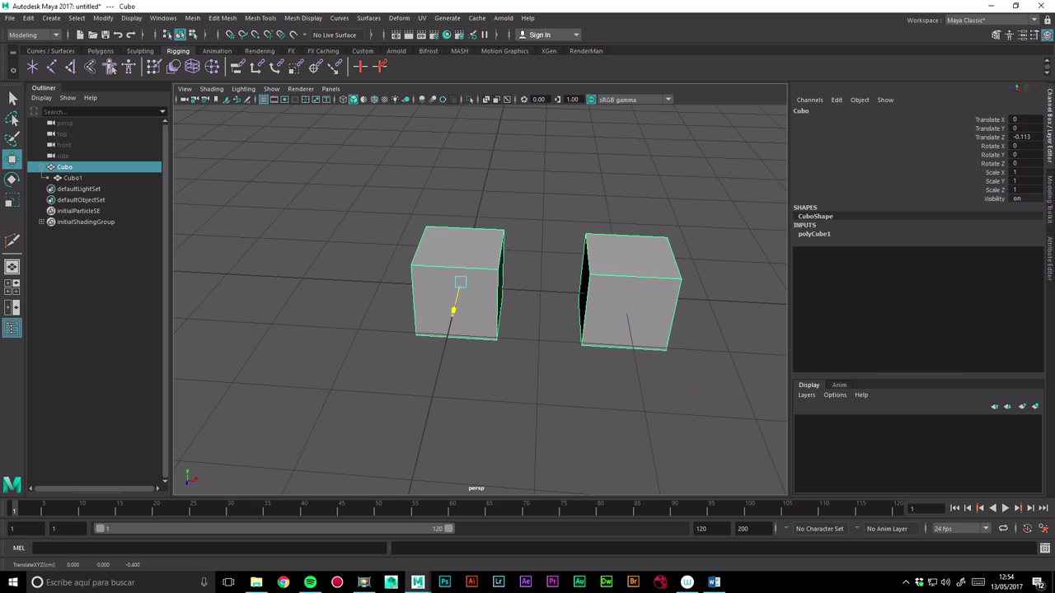
pyautogui.moveTo(459, 247); pyautogui.dragTo(498, 264)
# Try rotating both cubes and moving the child cube, undoing each change.
pyautogui.press('e')
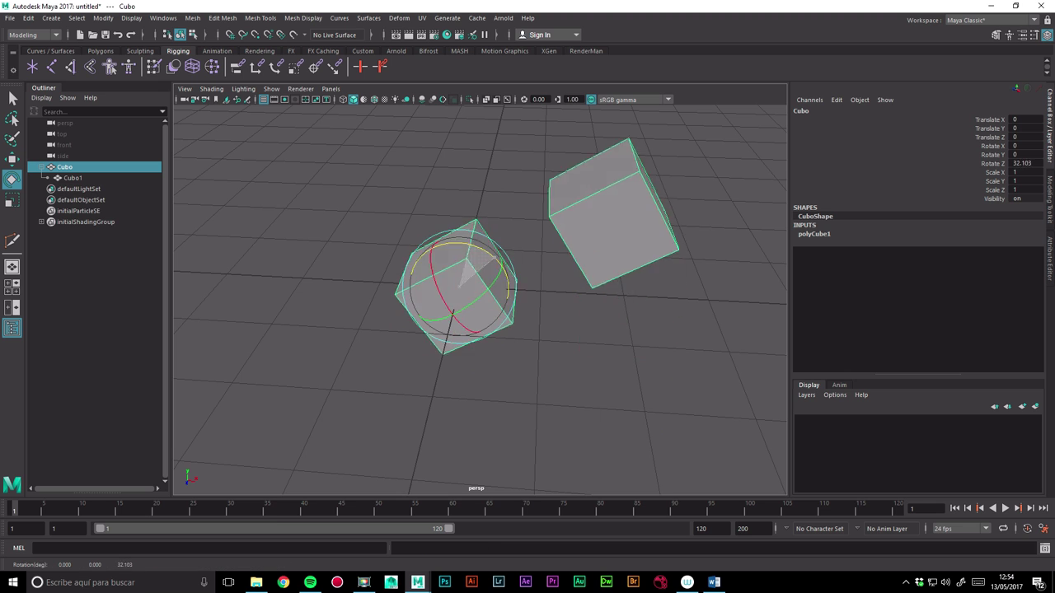
pyautogui.hotkey('ctrl', 'z')
pyautogui.hotkey('ctrl', 'z')
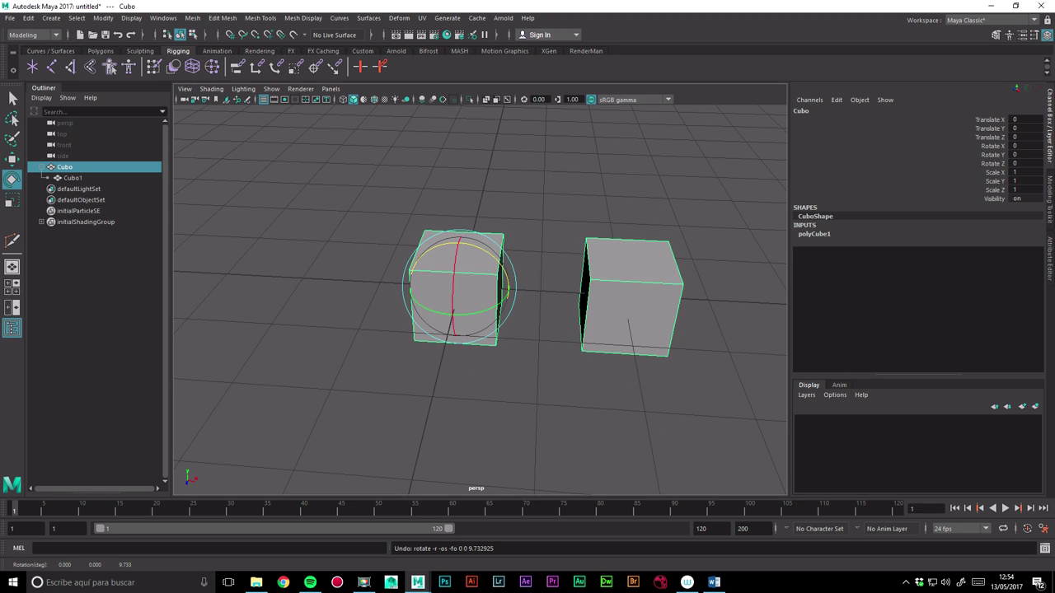
pyautogui.press('Down')
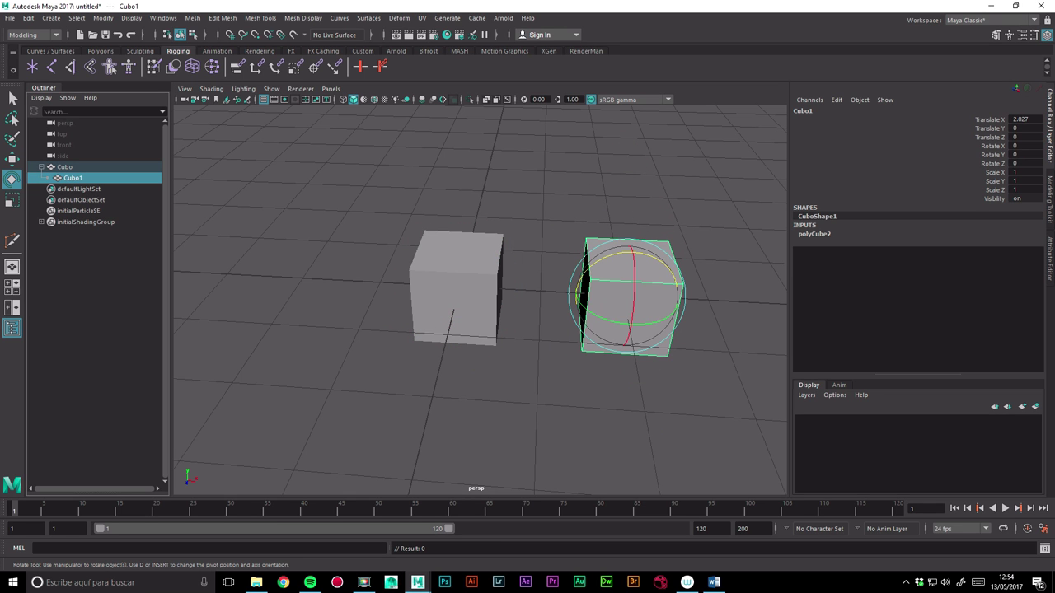
pyautogui.press('w')
pyautogui.moveTo(628, 298)
pyautogui.mouseDown()
pyautogui.moveTo(652, 332)
pyautogui.moveTo(625, 293)
pyautogui.mouseUp()
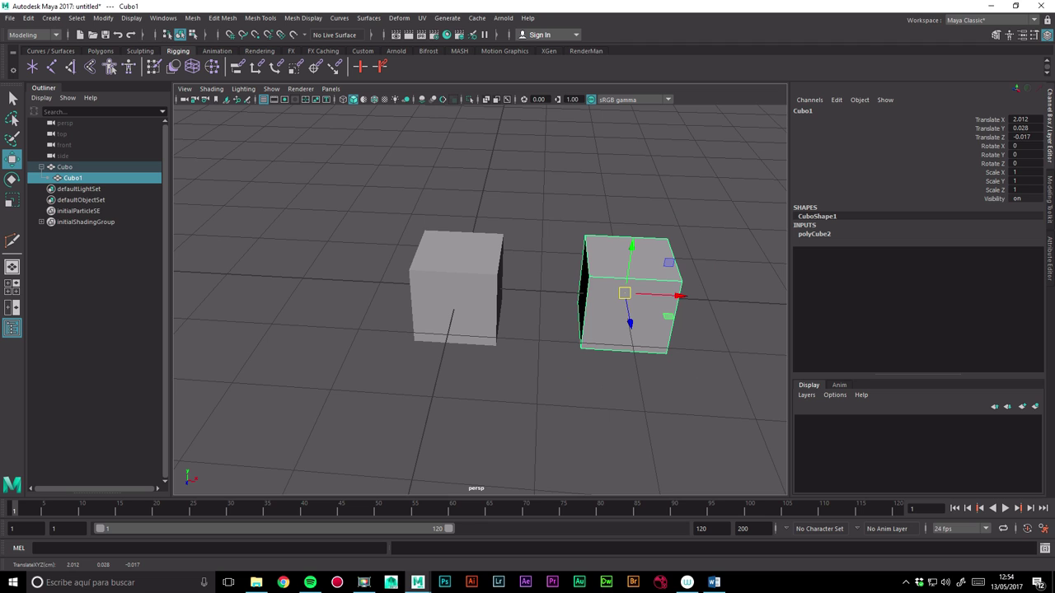
pyautogui.hotkey('ctrl', 'z')
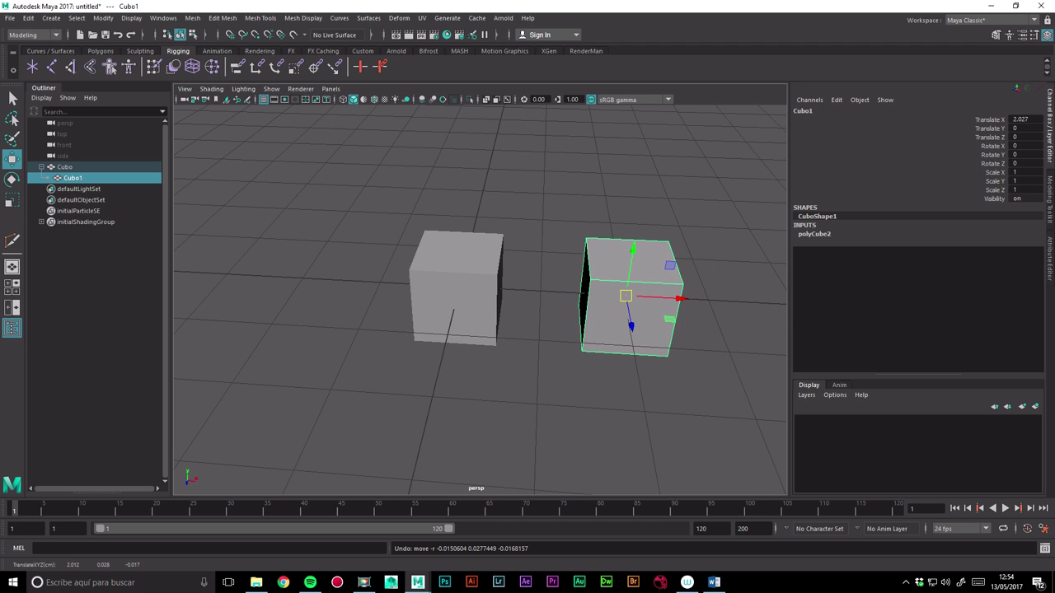
# Rename the child cube Cubo1 to Cubo.
pyautogui.doubleClick(72, 178)
pyautogui.press('BackSpace')
pyautogui.press('Return')
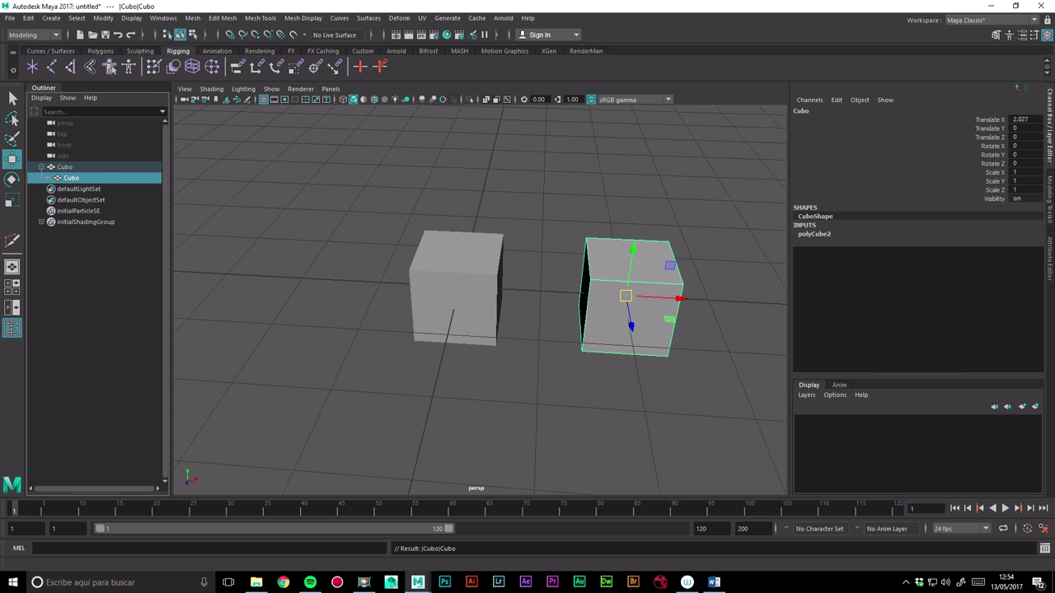
pyautogui.press('Up')
pyautogui.press('Down')
# Undo the parent Cubo's small move, check the child cube, and bring up polygon primitives.
pyautogui.keyDown('alt'); pyautogui.moveTo(477, 289); pyautogui.dragTo(449, 280); pyautogui.keyUp('alt')
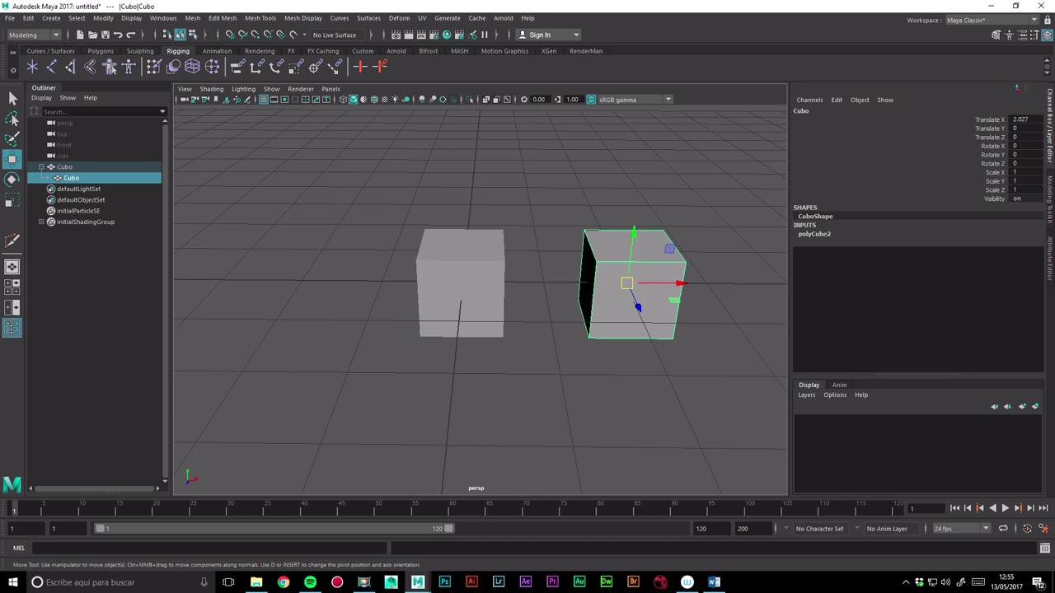
pyautogui.click(64, 166)
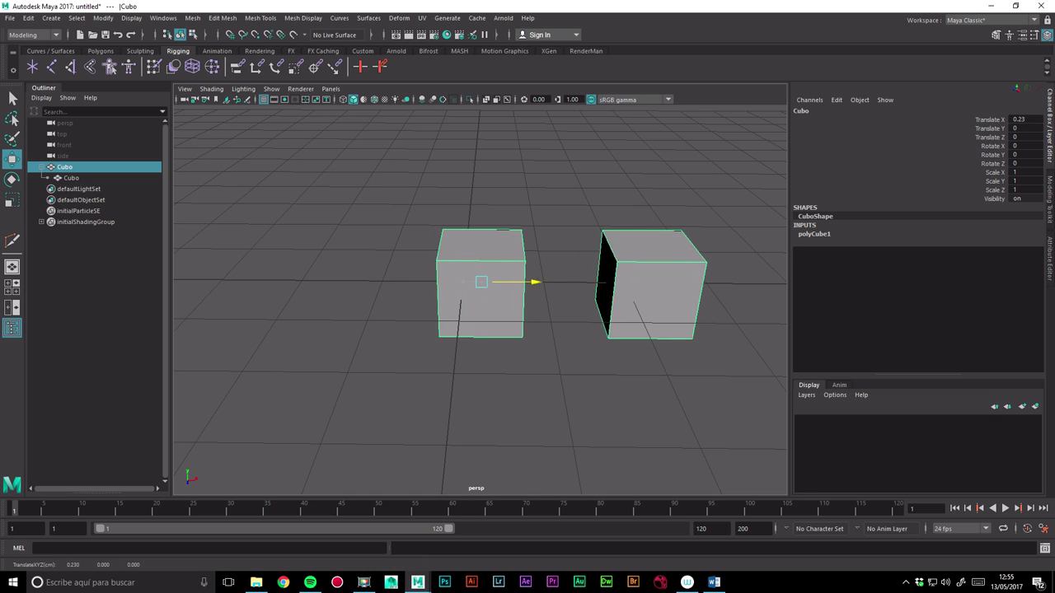
pyautogui.hotkey('ctrl', 'z')
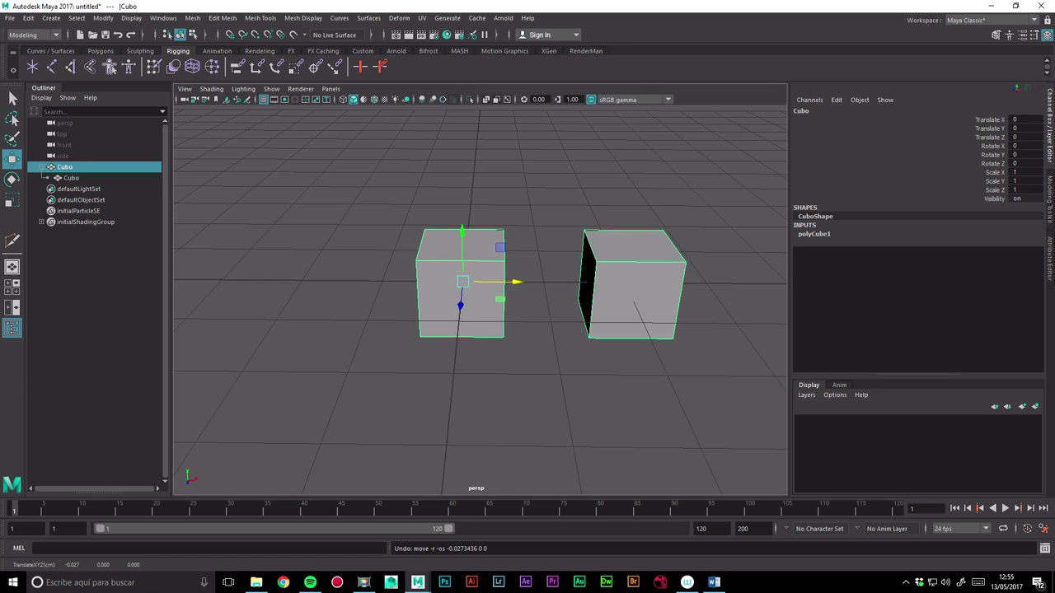
pyautogui.click(71, 177)
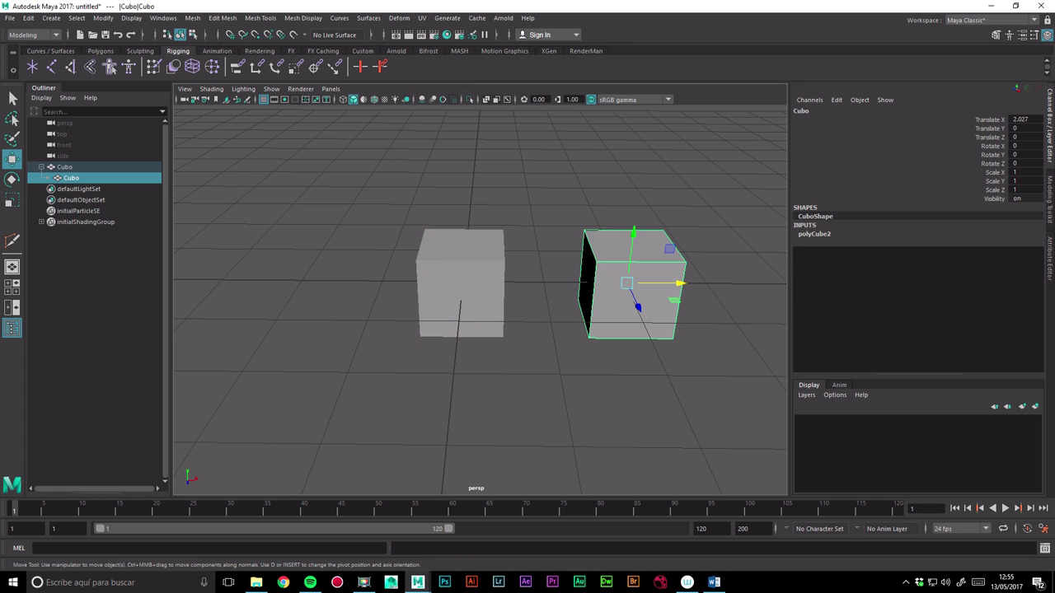
pyautogui.click(280, 189)
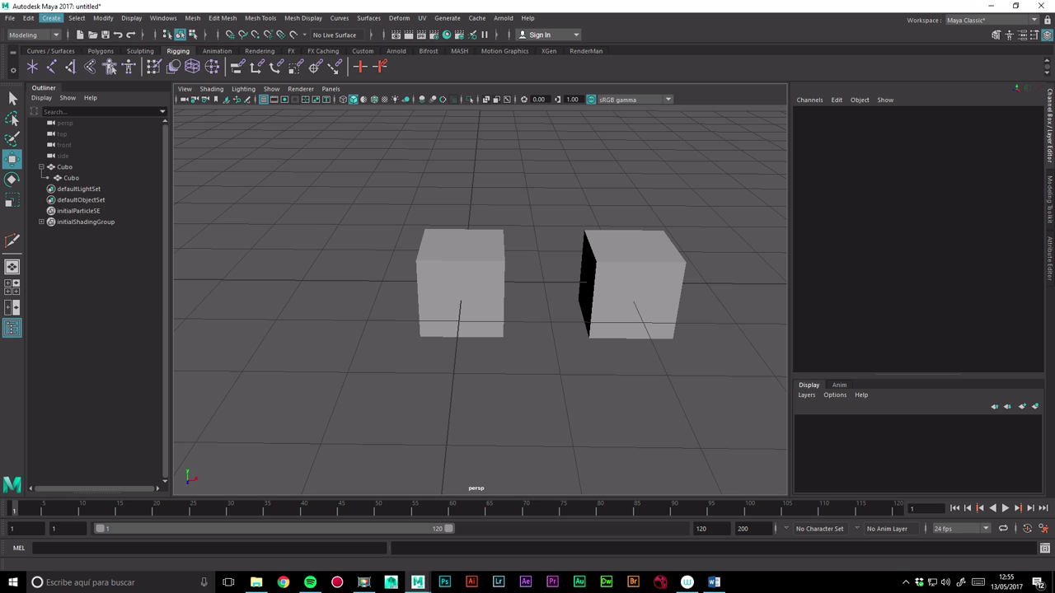
pyautogui.click(51, 17)
# Create pSphere1, move it left to X -2.256, and parent it under Cubo.
pyautogui.click(207, 66)
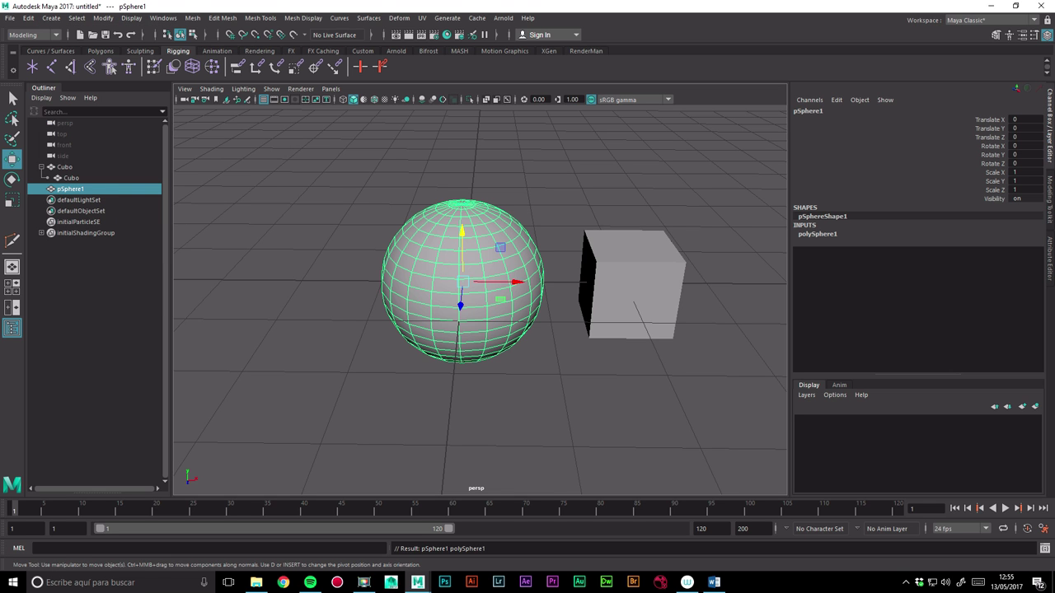
pyautogui.moveTo(512, 282)
pyautogui.mouseDown()
pyautogui.moveTo(316, 281)
pyautogui.moveTo(334, 281)
pyautogui.mouseUp()
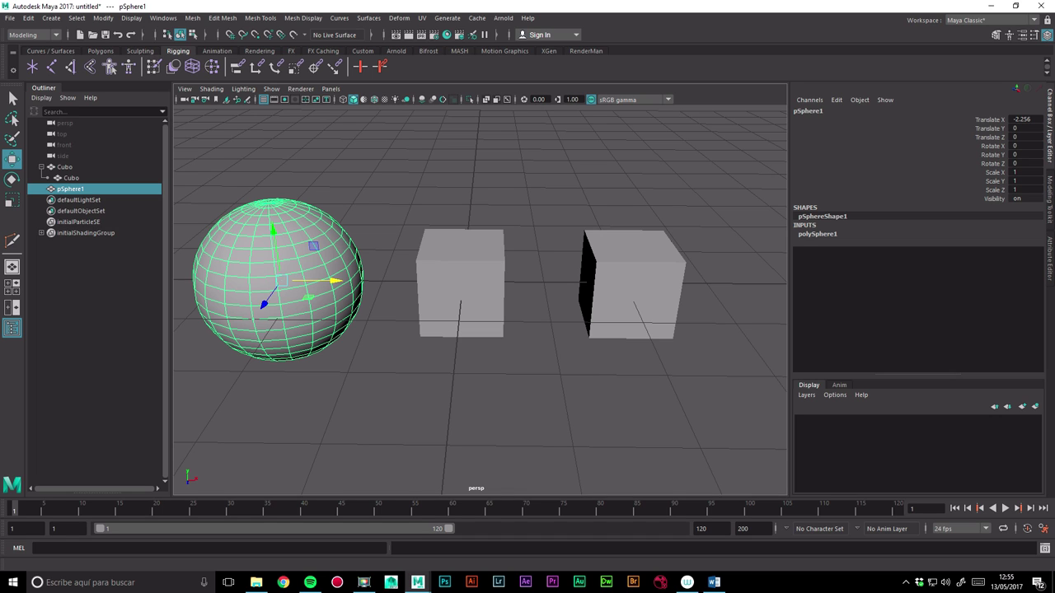
pyautogui.doubleClick(71, 188)
pyautogui.press('Return')
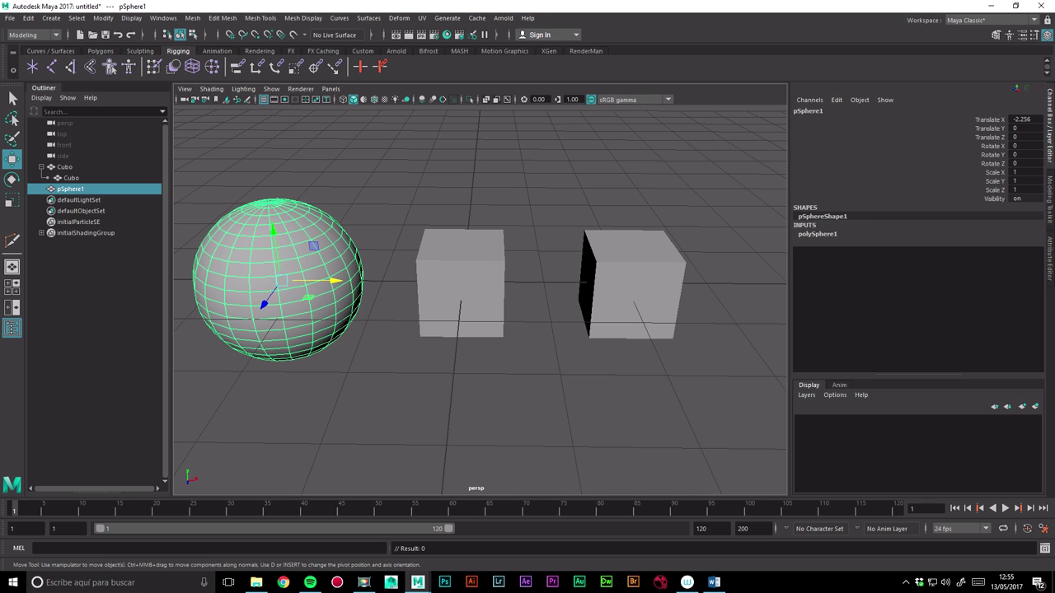
pyautogui.keyDown('ctrl'); pyautogui.click(64, 167); pyautogui.keyUp('ctrl')
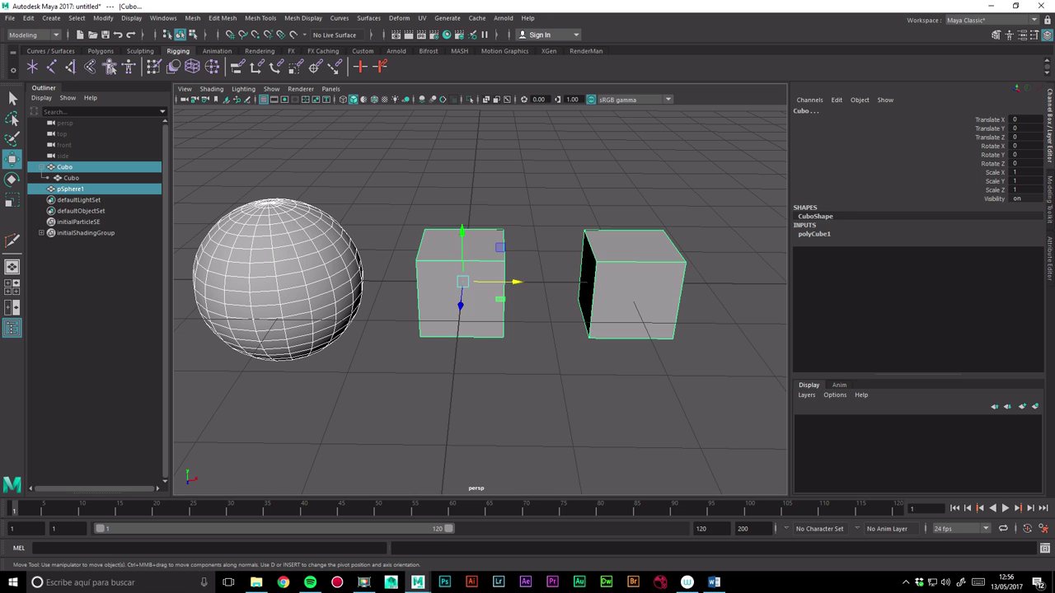
pyautogui.press('p')
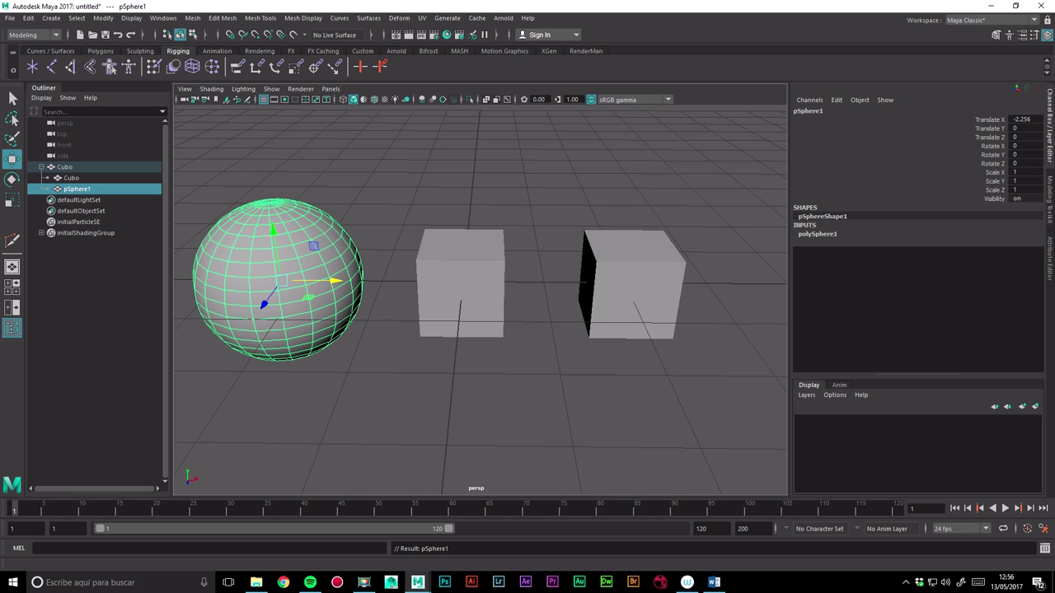
# Shift the Cubo group slightly right, then move the child cube up and further right.
pyautogui.click(64, 166)
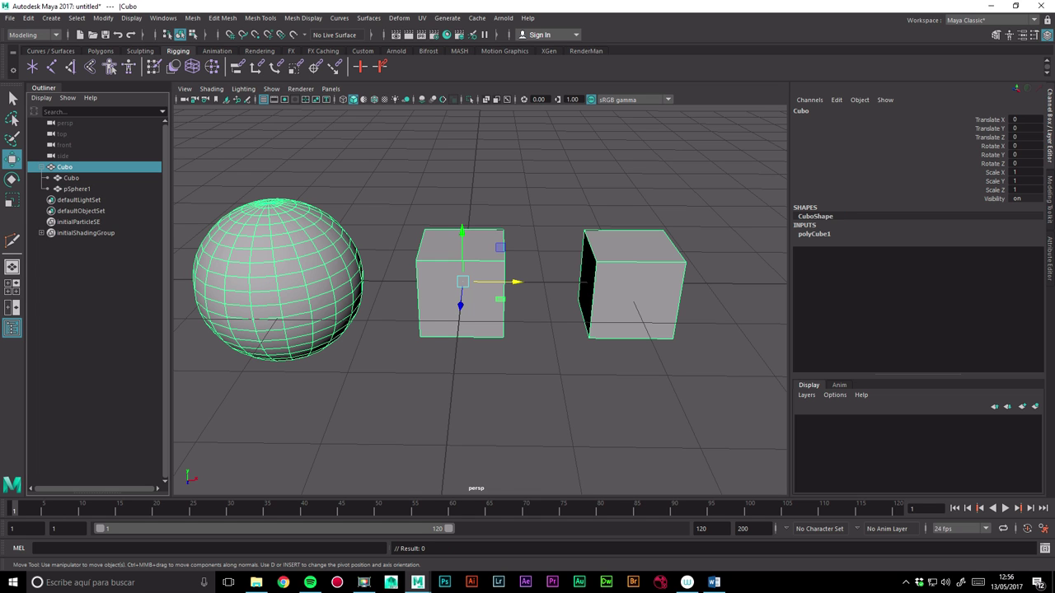
pyautogui.moveTo(462, 281); pyautogui.dragTo(474, 281)
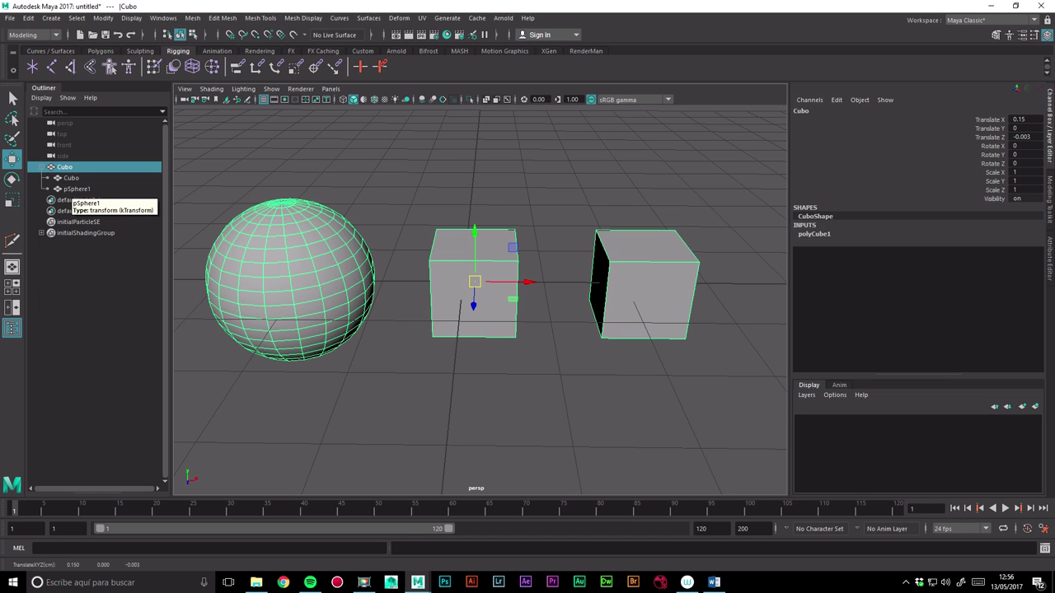
pyautogui.click(71, 178)
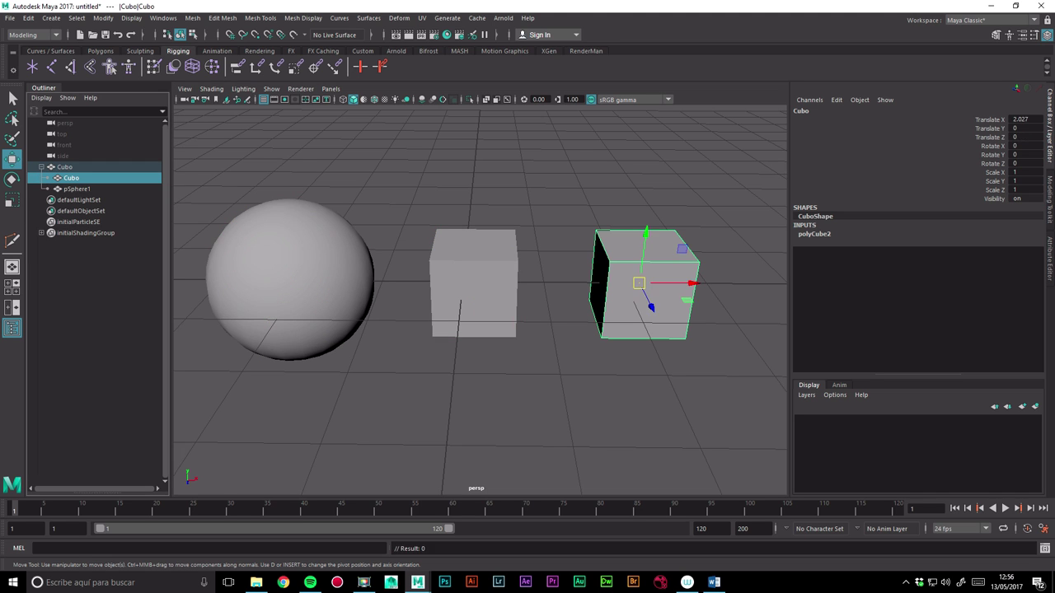
pyautogui.moveTo(639, 284); pyautogui.dragTo(707, 239)
# Nudge pSphere1 up-left, then test-move the whole Cubo group and undo it.
pyautogui.click(77, 189)
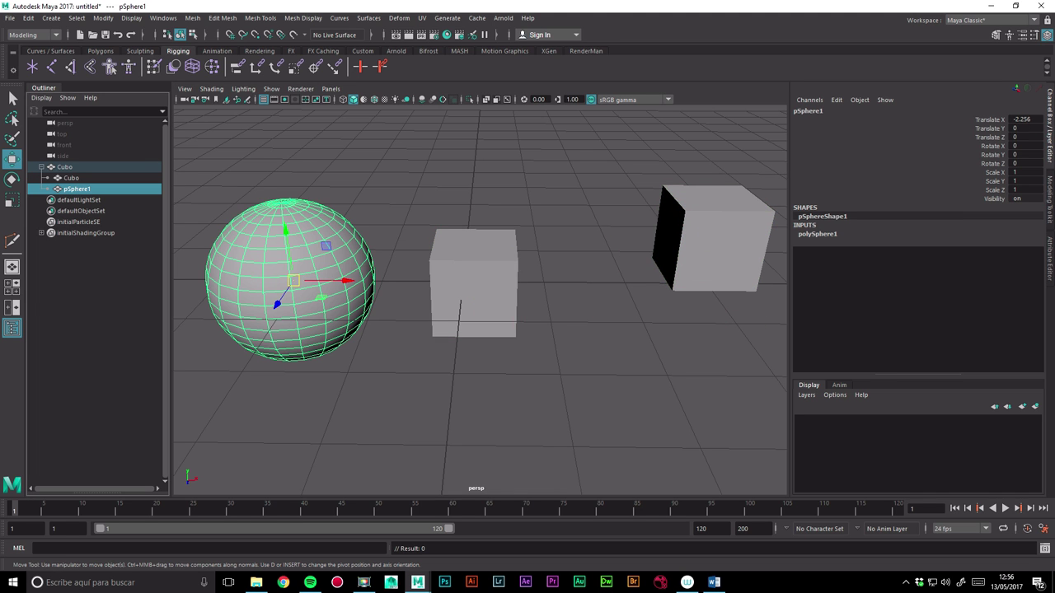
pyautogui.moveTo(293, 280); pyautogui.dragTo(283, 262)
pyautogui.click(64, 166)
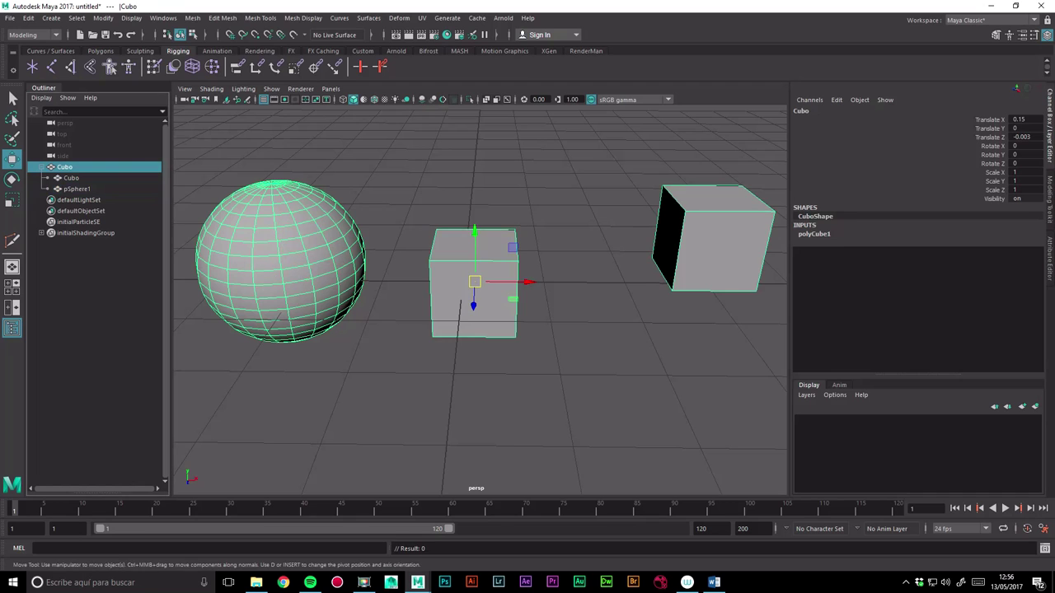
pyautogui.moveTo(475, 282)
pyautogui.mouseDown()
pyautogui.moveTo(436, 272)
pyautogui.moveTo(506, 277)
pyautogui.moveTo(482, 290)
pyautogui.mouseUp()
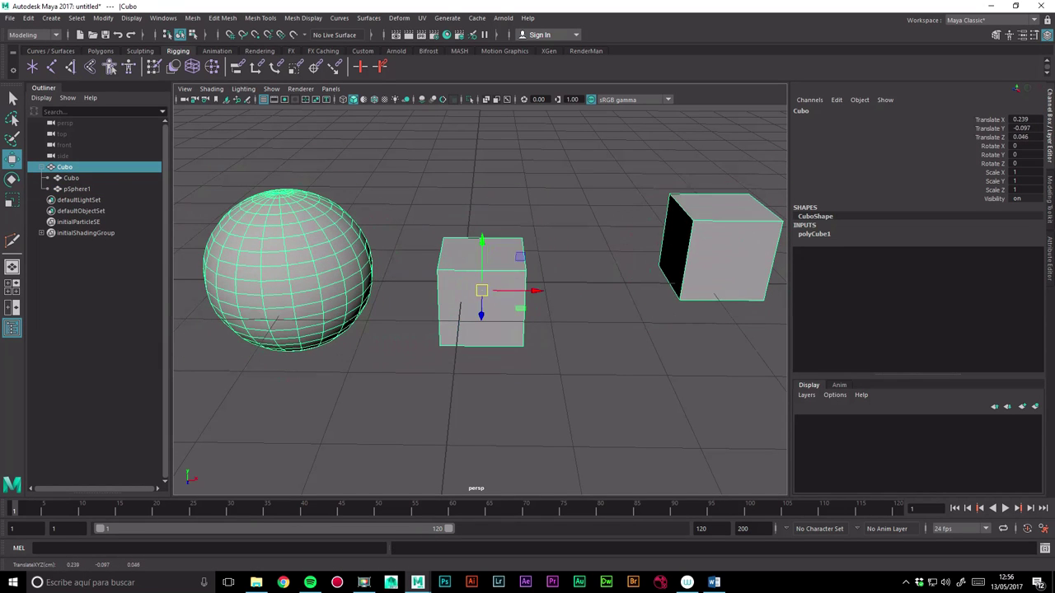
pyautogui.hotkey('ctrl', 'z')
pyautogui.click(77, 189)
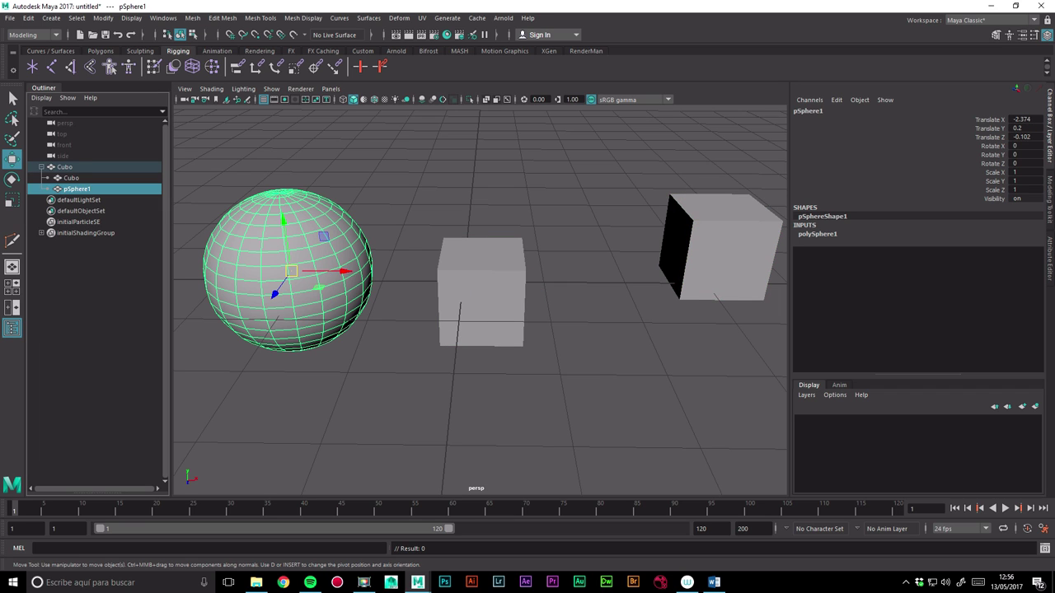
# Rename the sphere pSphere1 to Cubo1.
pyautogui.doubleClick(76, 189)
pyautogui.write('Cubo1')
pyautogui.press('Return')
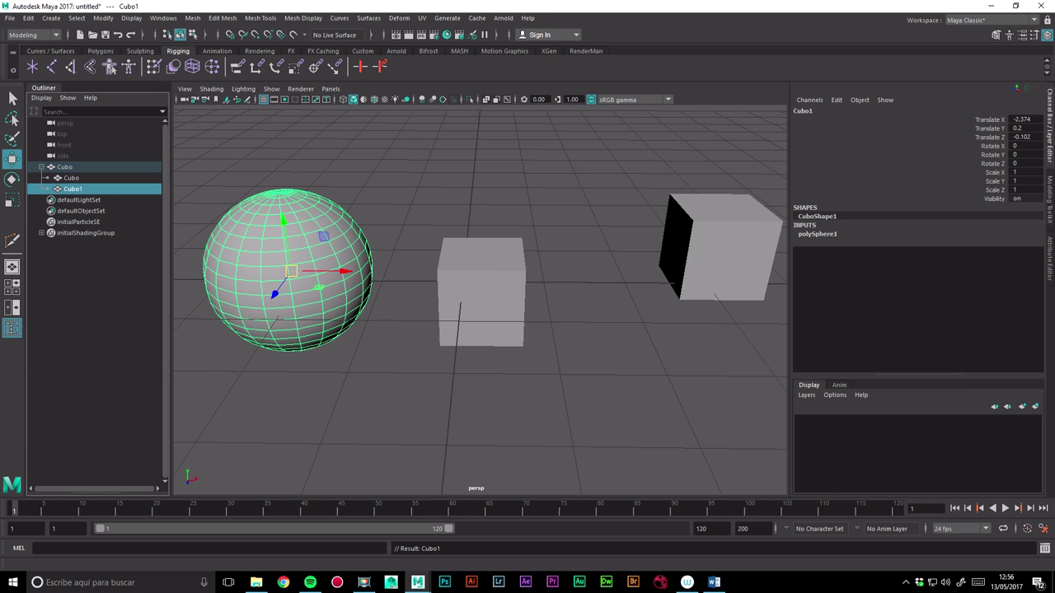
# Select the parent Cubo, sphere Cubo1 and child cube Cubo in turn to check the hierarchy.
pyautogui.click(65, 166)
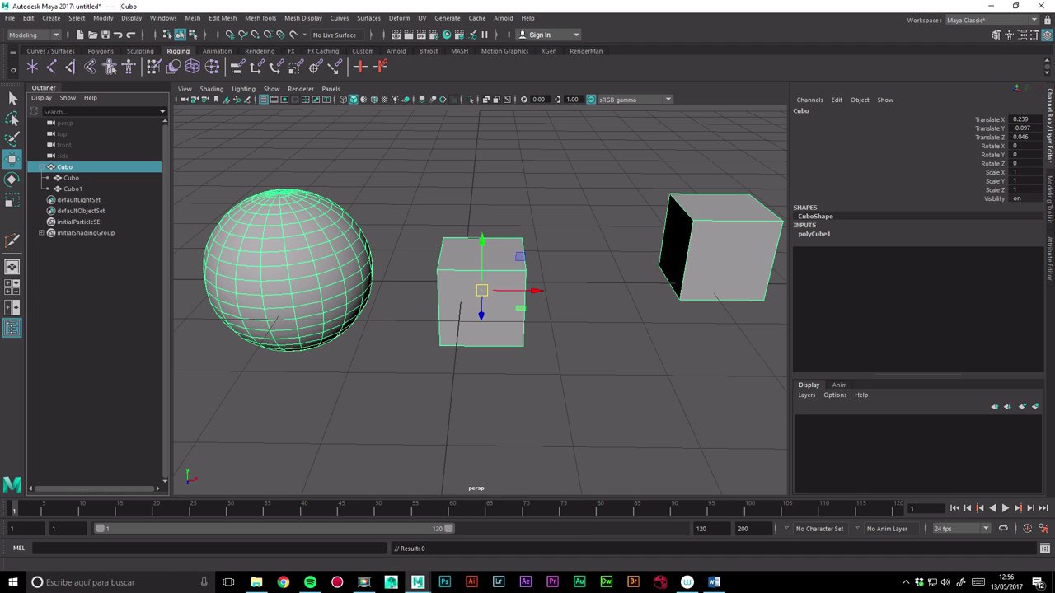
pyautogui.click(72, 189)
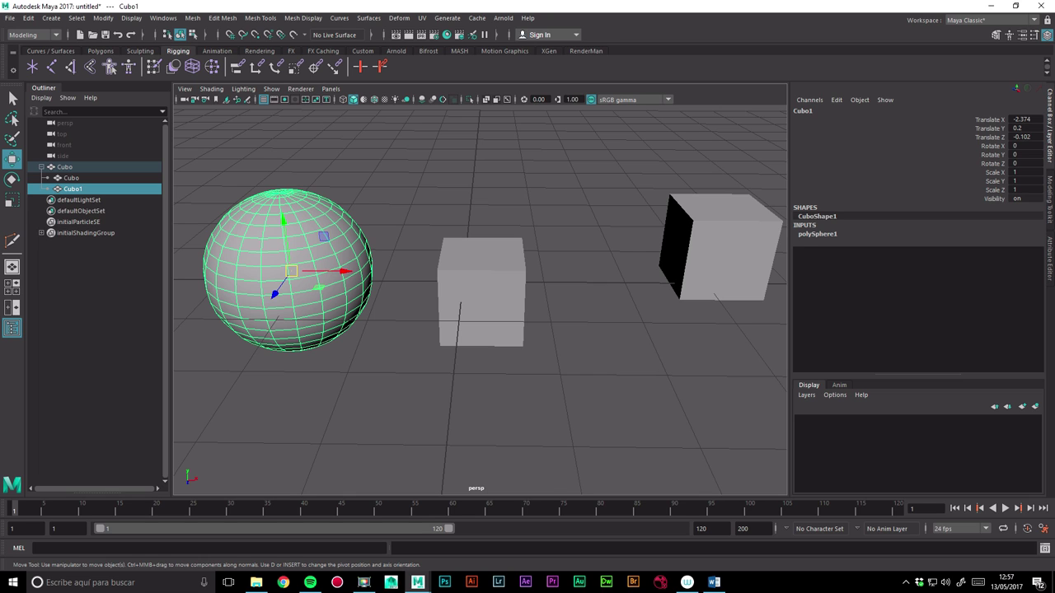
pyautogui.click(71, 178)
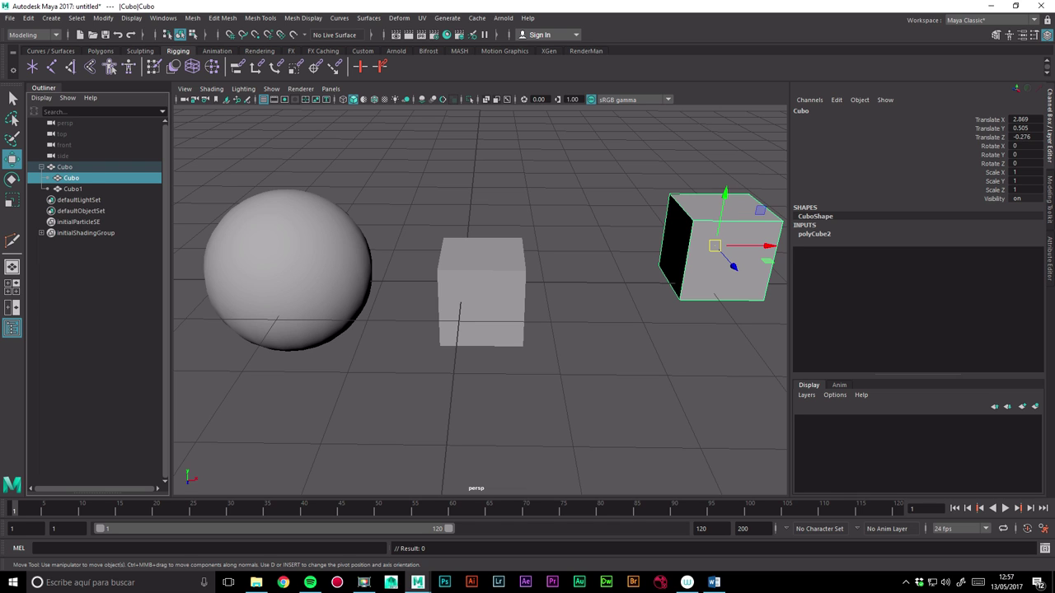
pyautogui.click(64, 167)
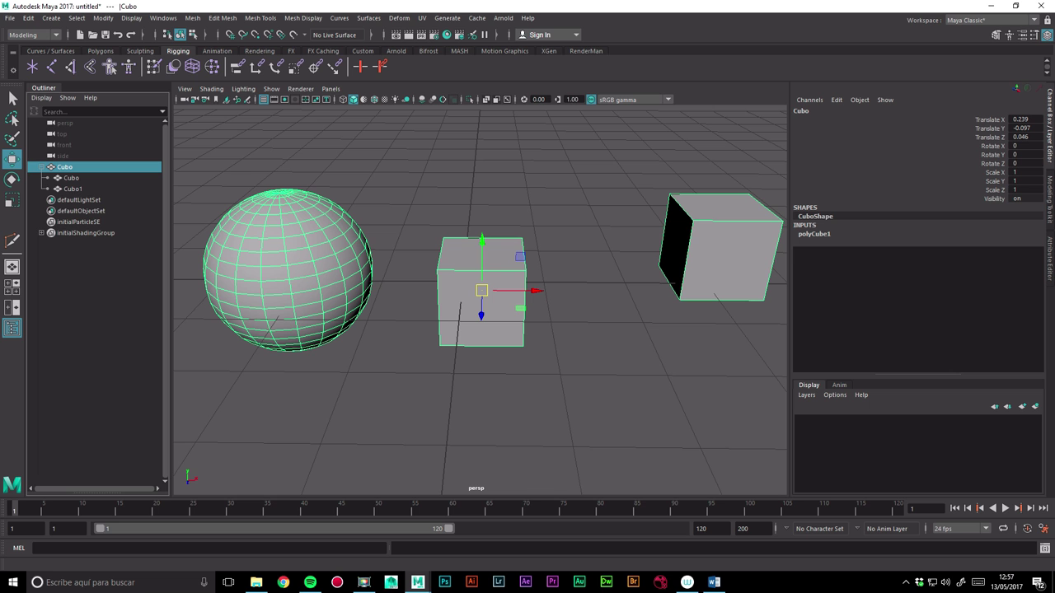
# Zero the Cubo group's Translate X, Y and Z in the Channel Box.
pyautogui.scroll(-5, 480, 297)
pyautogui.scroll(2, 481, 296)
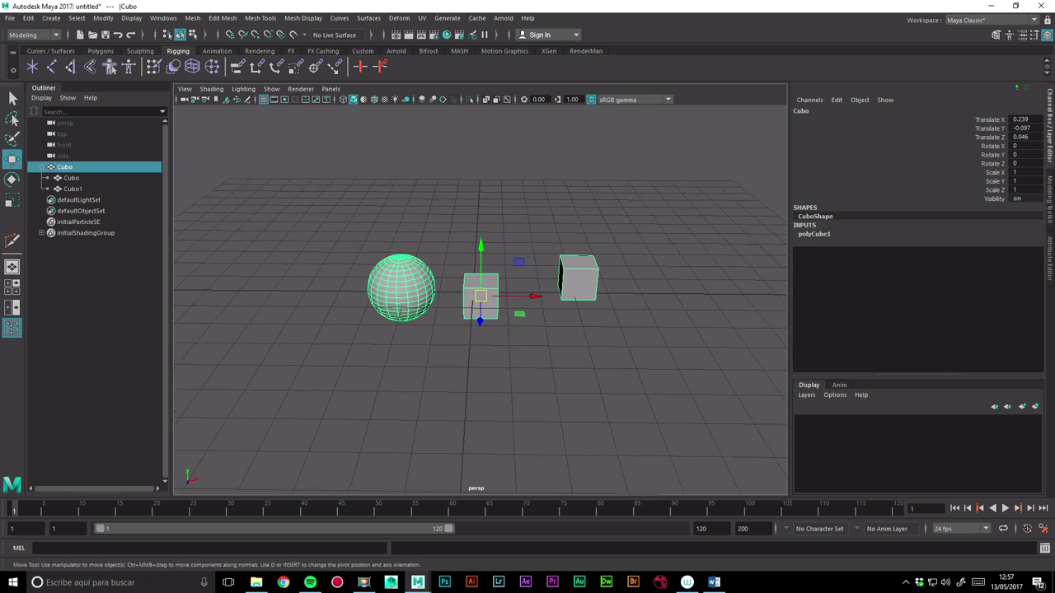
pyautogui.click(1022, 119)
pyautogui.moveTo(1022, 120); pyautogui.dragTo(1022, 137)
pyautogui.write('0')
pyautogui.press('Return')
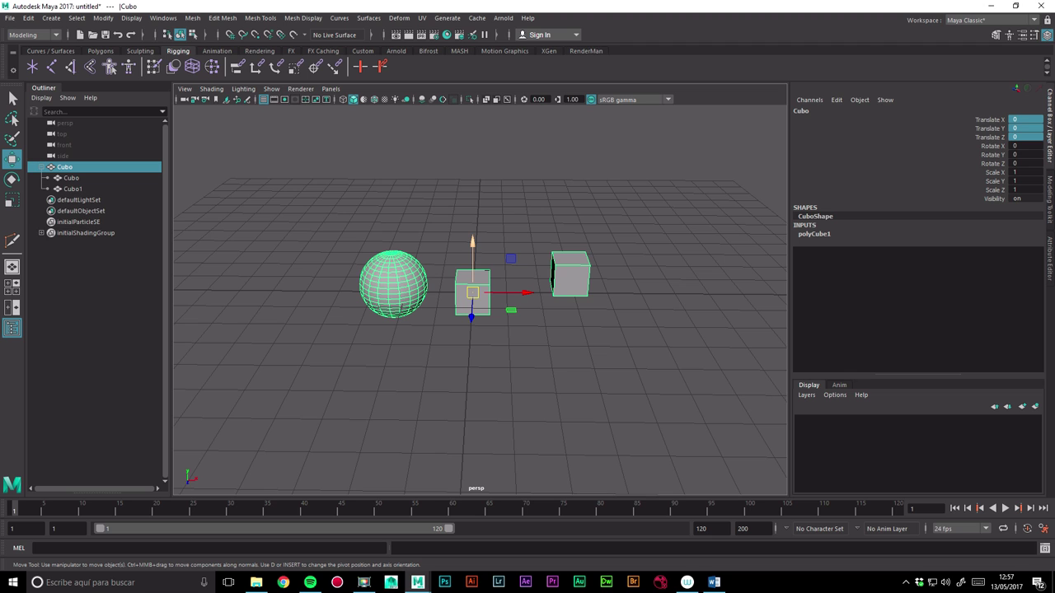
# Raise the Cubo group to translate Y 3.454, then inspect the child cube and sphere.
pyautogui.click(570, 262)
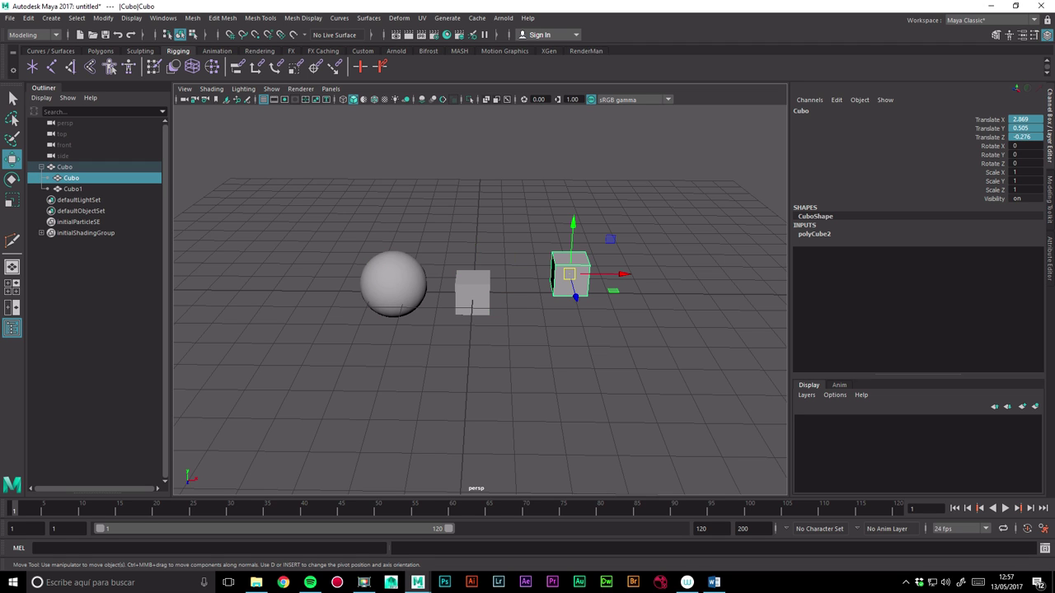
pyautogui.press('Up')
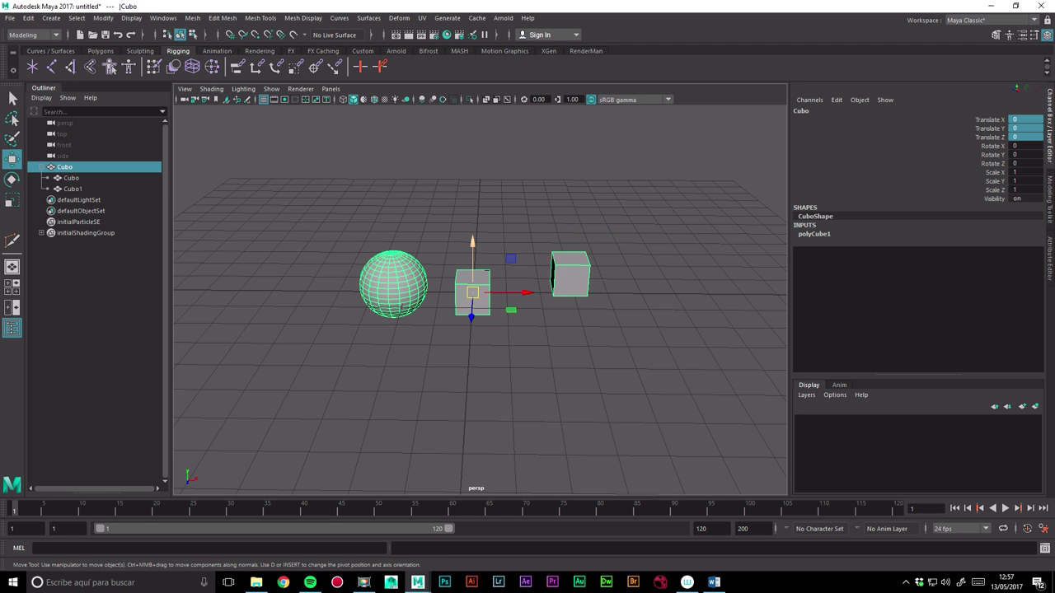
pyautogui.moveTo(472, 247); pyautogui.dragTo(472, 133)
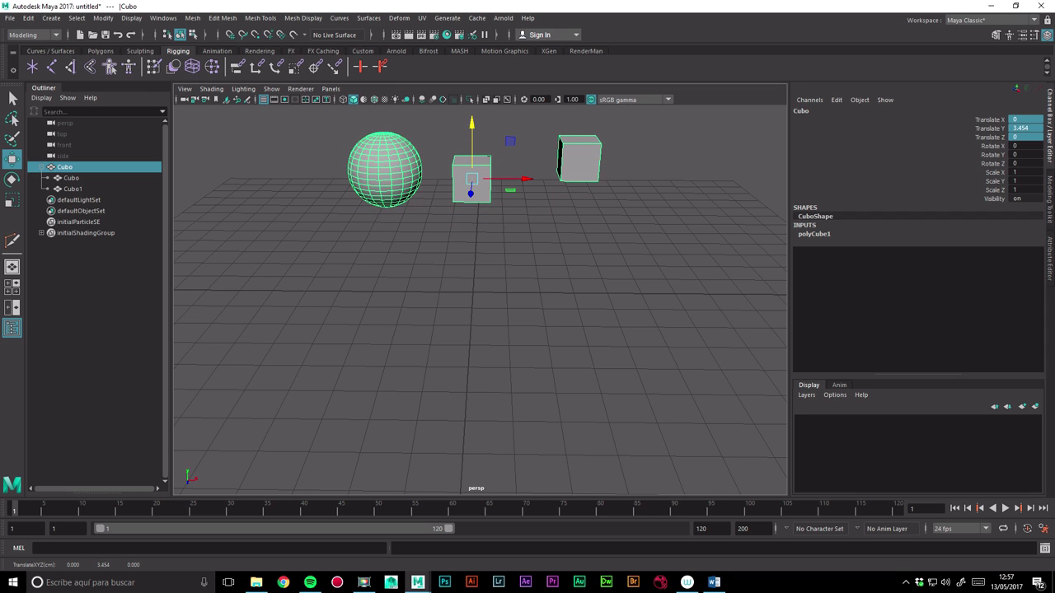
pyautogui.click(582, 228)
pyautogui.click(580, 161)
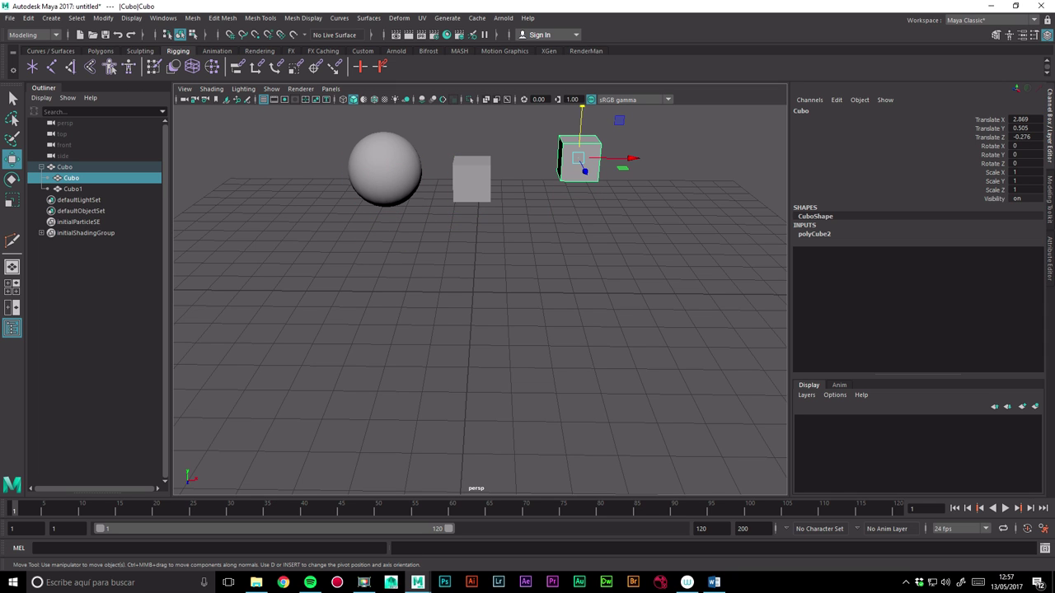
pyautogui.moveTo(1022, 120); pyautogui.dragTo(1021, 137)
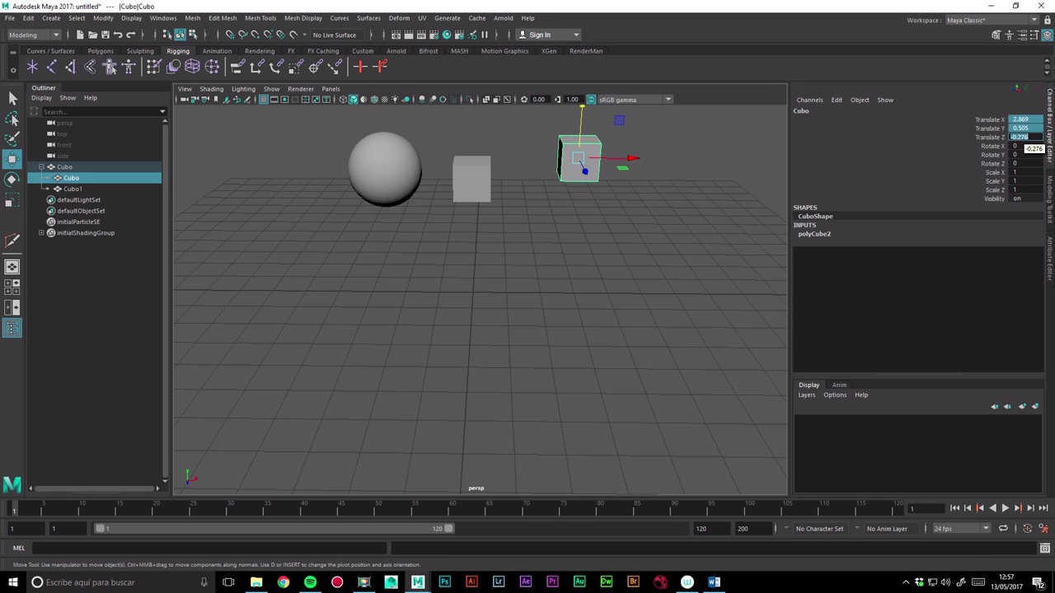
pyautogui.click(380, 169)
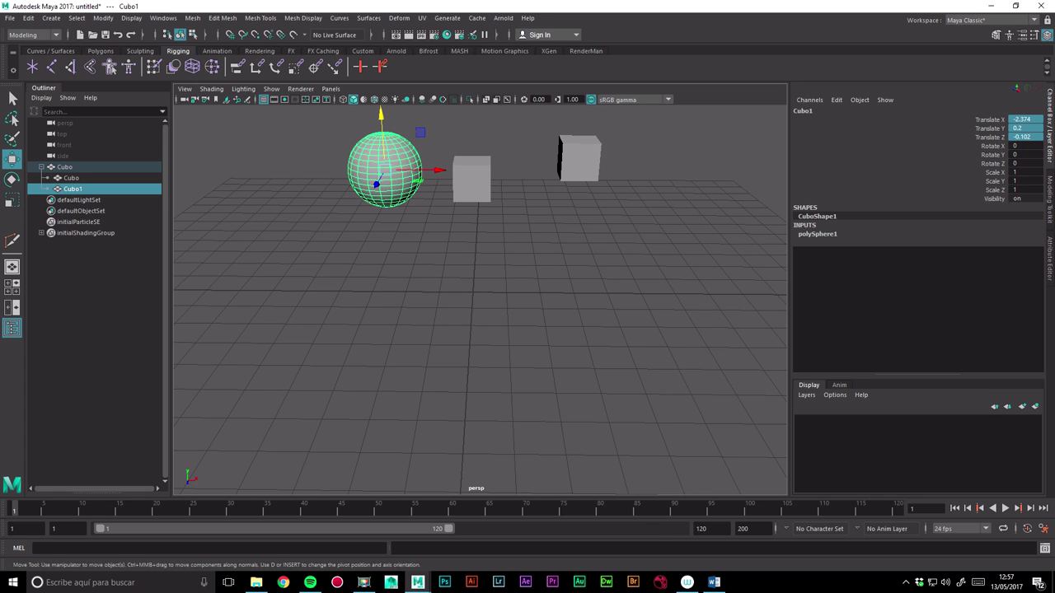
# Zero the sphere Cubo1's translate values.
pyautogui.doubleClick(1022, 137)
pyautogui.write('0')
pyautogui.press('Return')
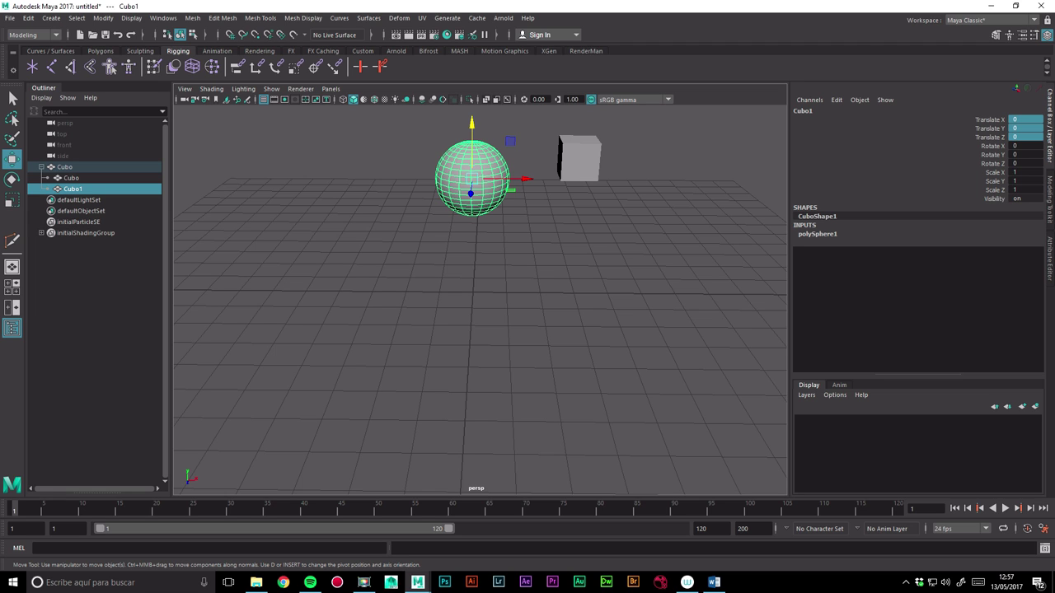
# Move Cubo1 down-left off the cube to X -2.856, Y -1.101, Z 0.619 and unparent it.
pyautogui.click(64, 167)
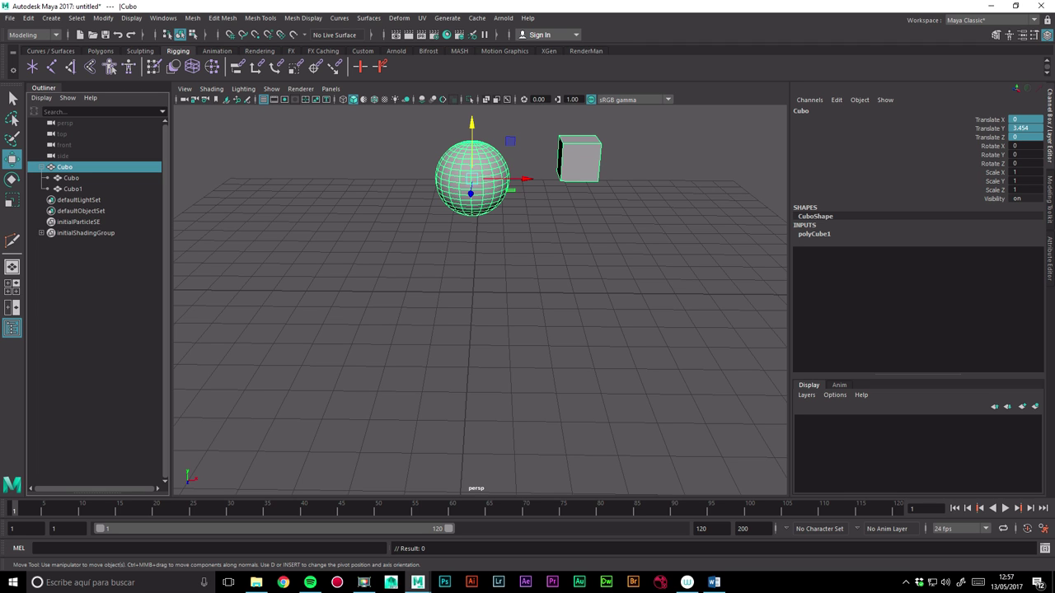
pyautogui.moveTo(471, 178); pyautogui.dragTo(426, 206)
pyautogui.hotkey('ctrl', 'z')
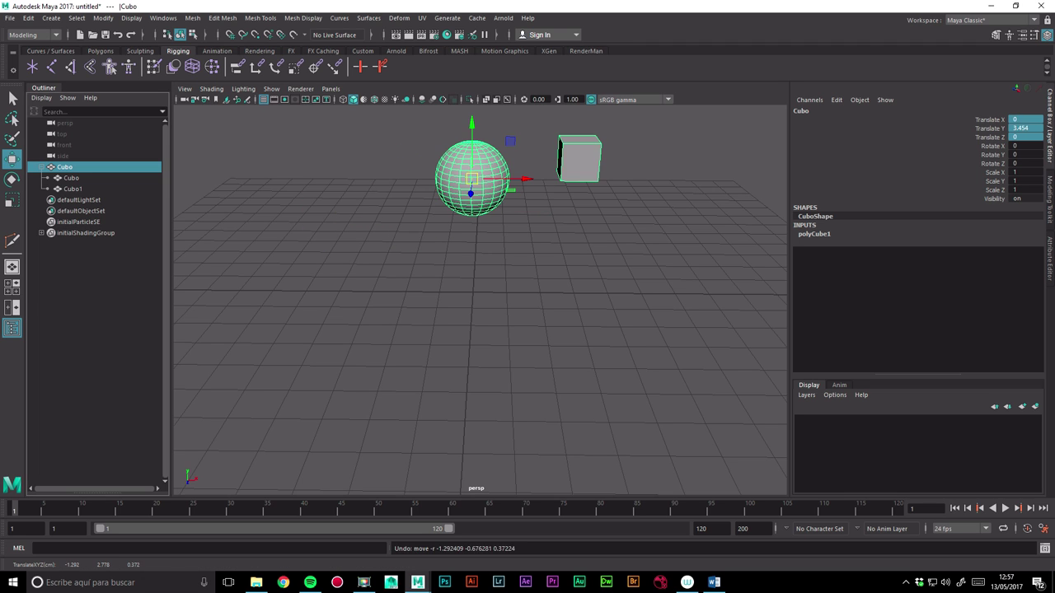
pyautogui.click(73, 188)
pyautogui.moveTo(471, 178); pyautogui.dragTo(365, 224)
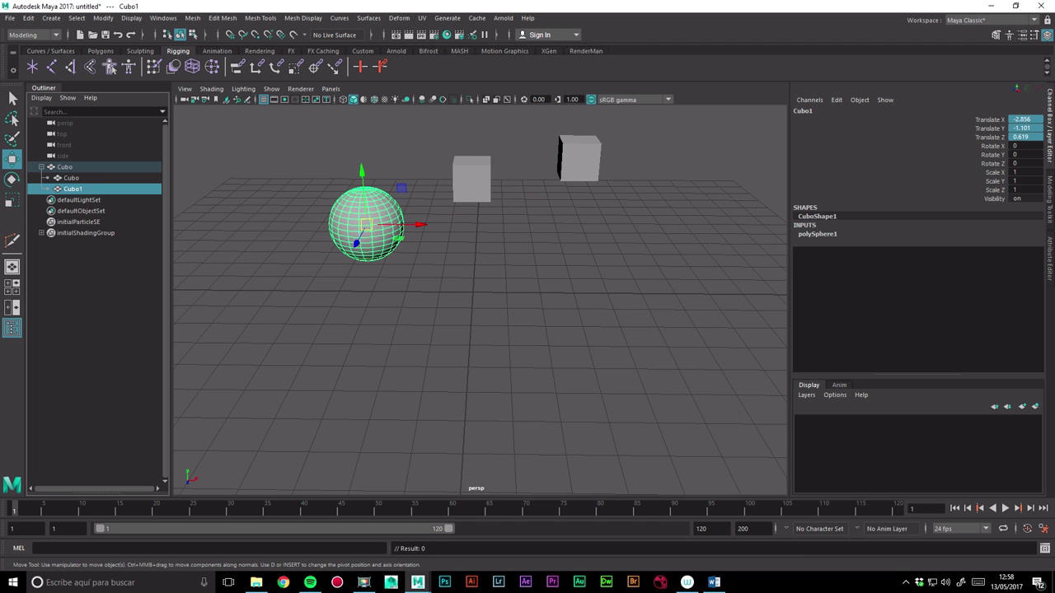
pyautogui.click(66, 189)
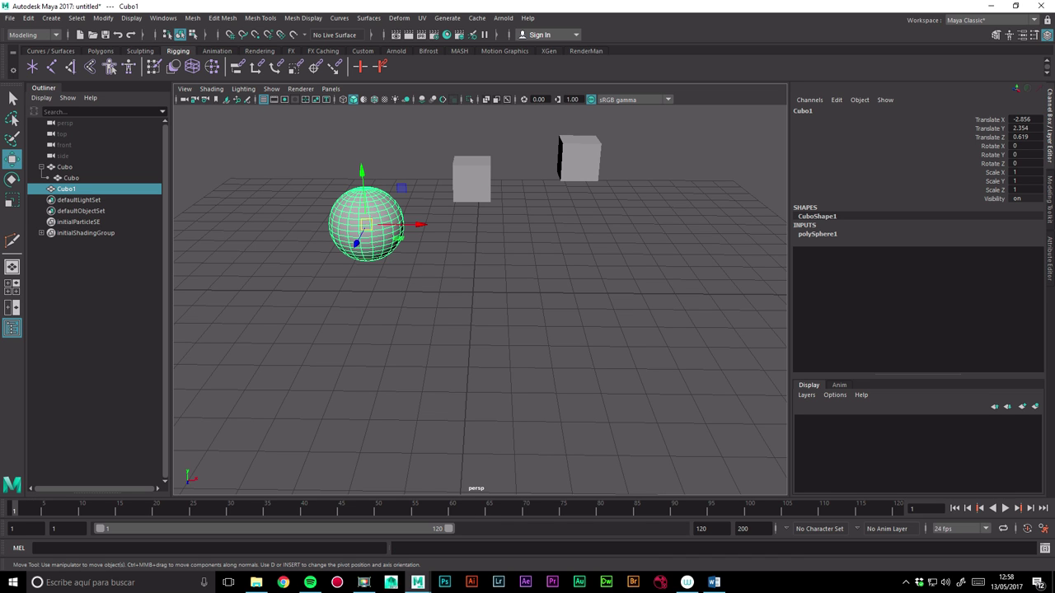
# Start renaming the sphere, cancel to keep the name Cubo1, and select the Cubo group.
pyautogui.doubleClick(65, 188)
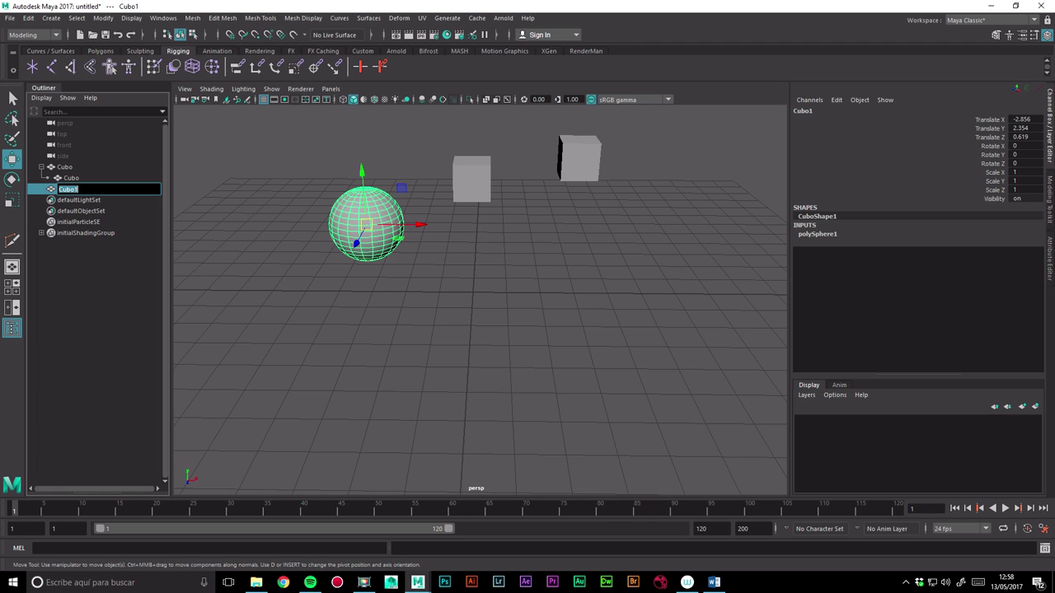
pyautogui.press('Return')
pyautogui.click(65, 167)
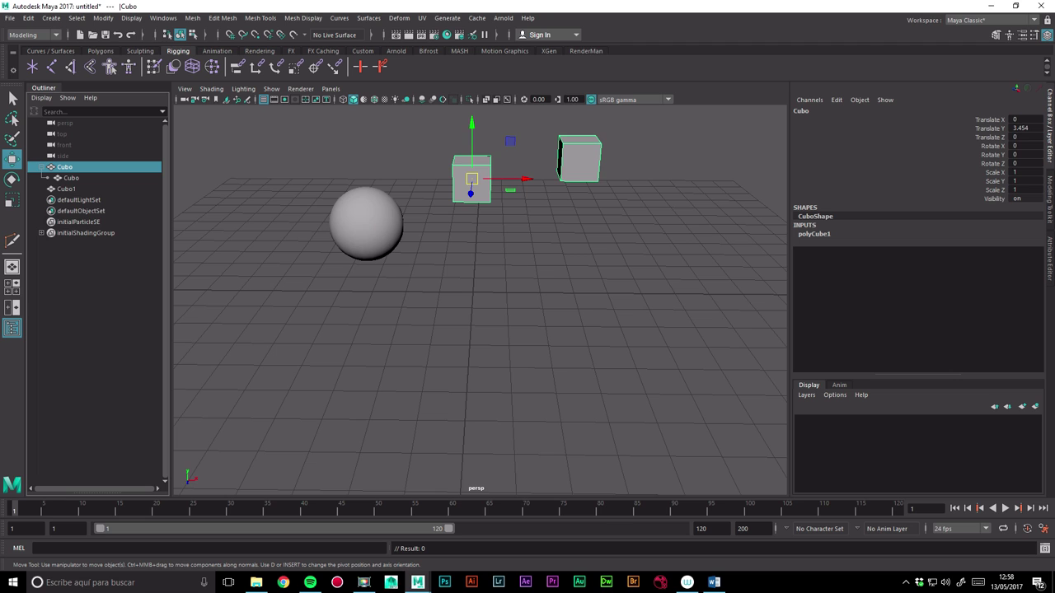
# Set Cubo1's Translate X, Y and Z to 0 to place it at the world origin, then deselect.
pyautogui.click(66, 188)
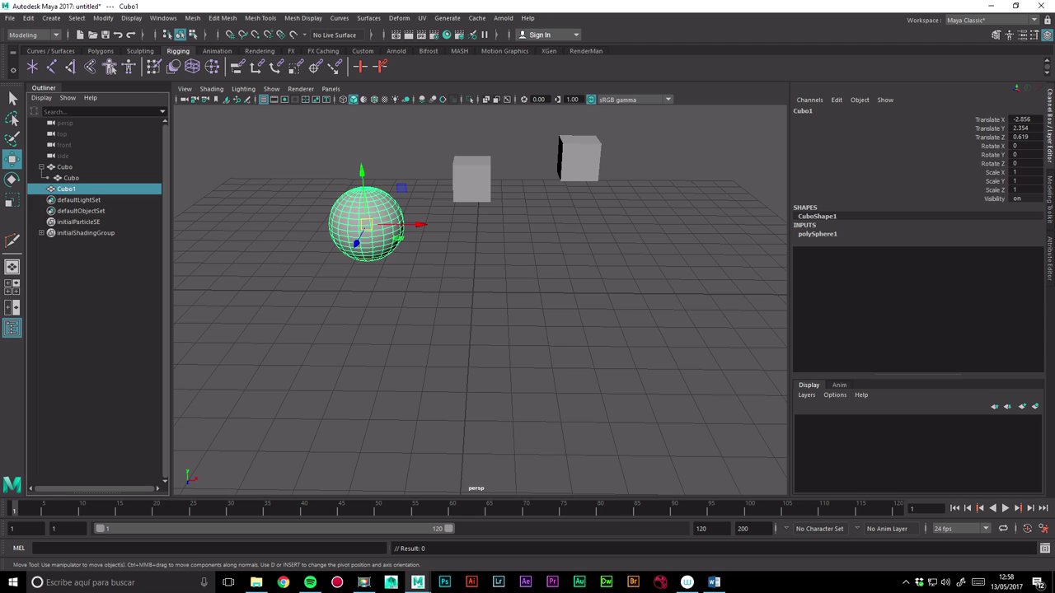
pyautogui.moveTo(1021, 120); pyautogui.dragTo(1022, 137)
pyautogui.write('0')
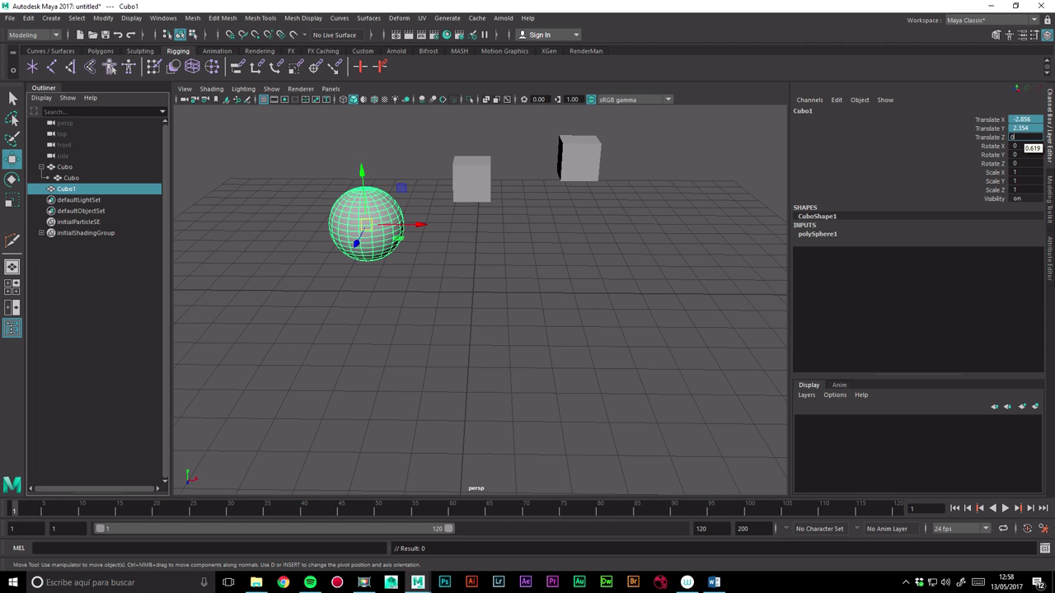
pyautogui.press('Return')
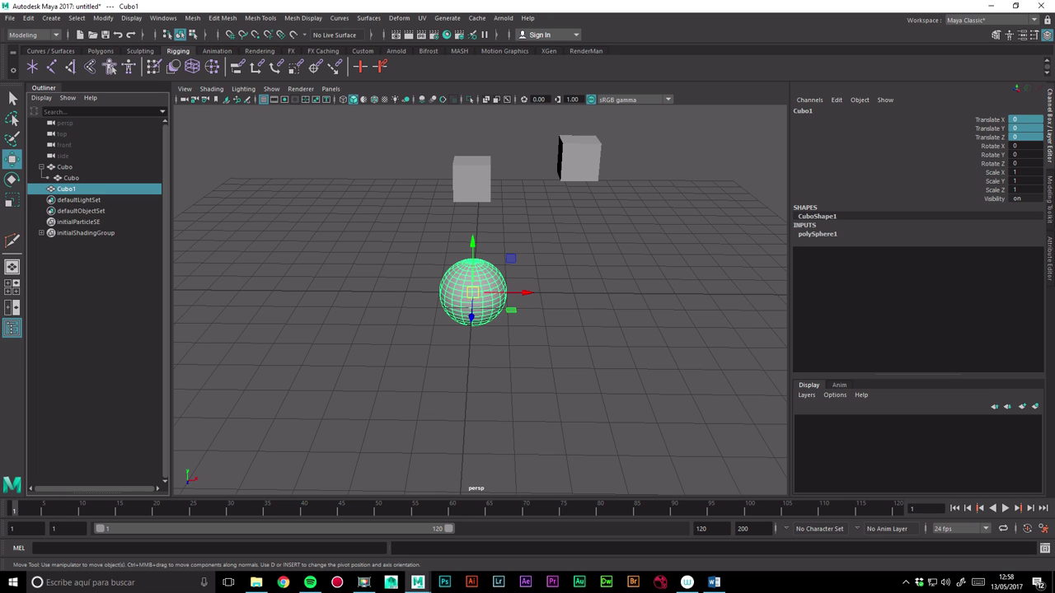
pyautogui.press('Escape')
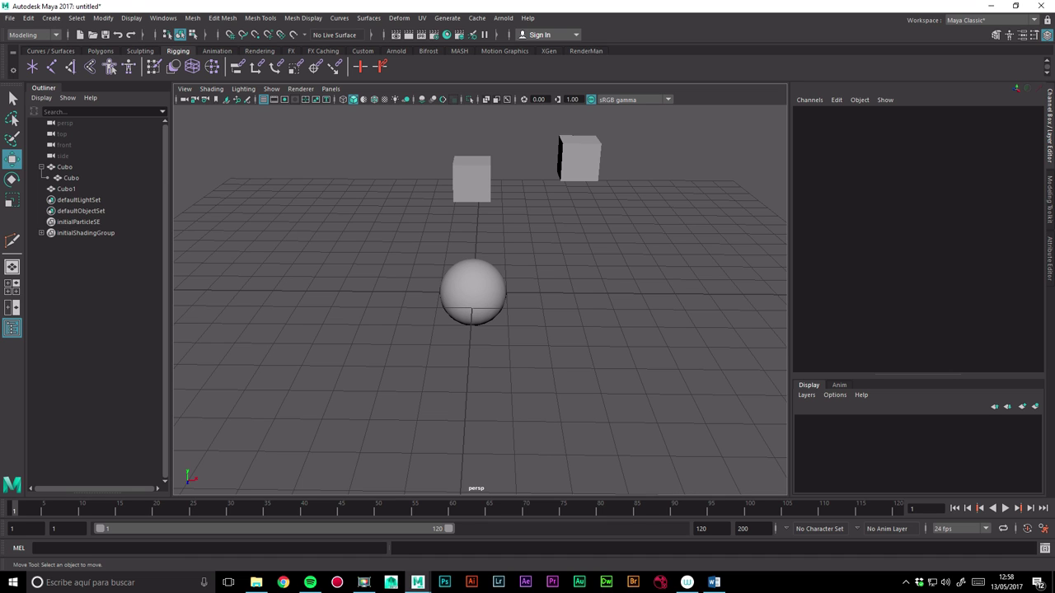
pyautogui.click(64, 167)
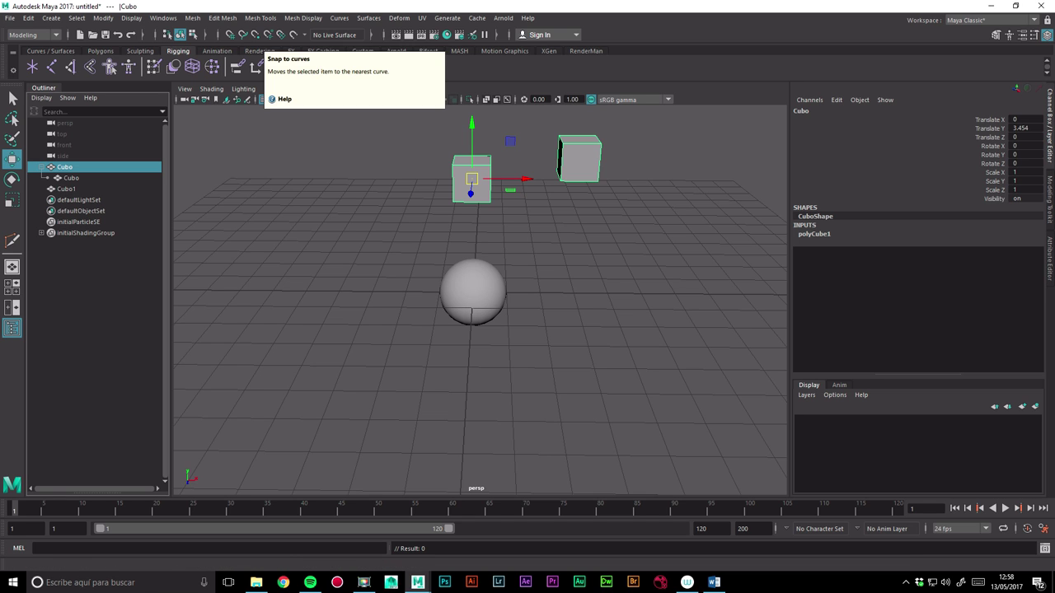
pyautogui.click(346, 379)
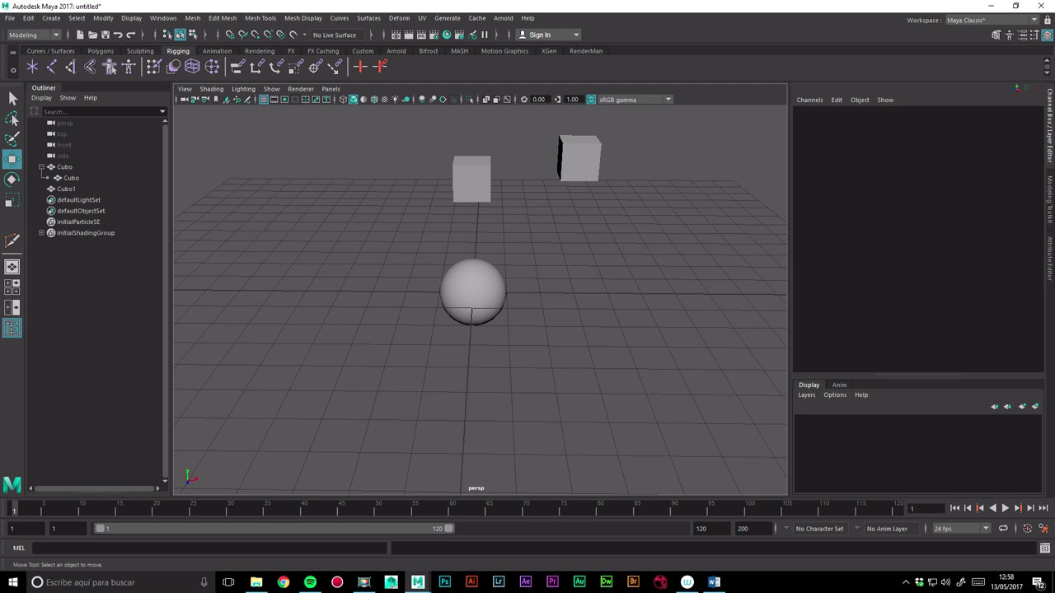